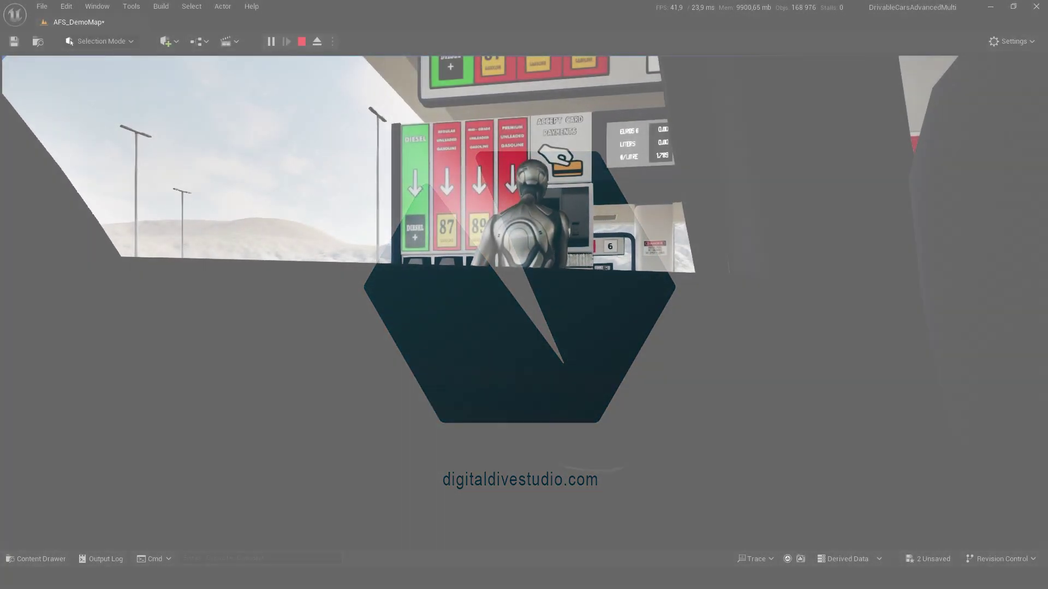
Step: Take the fuel nozzle to the yellow car in the running demo level and refuel it
key("w")
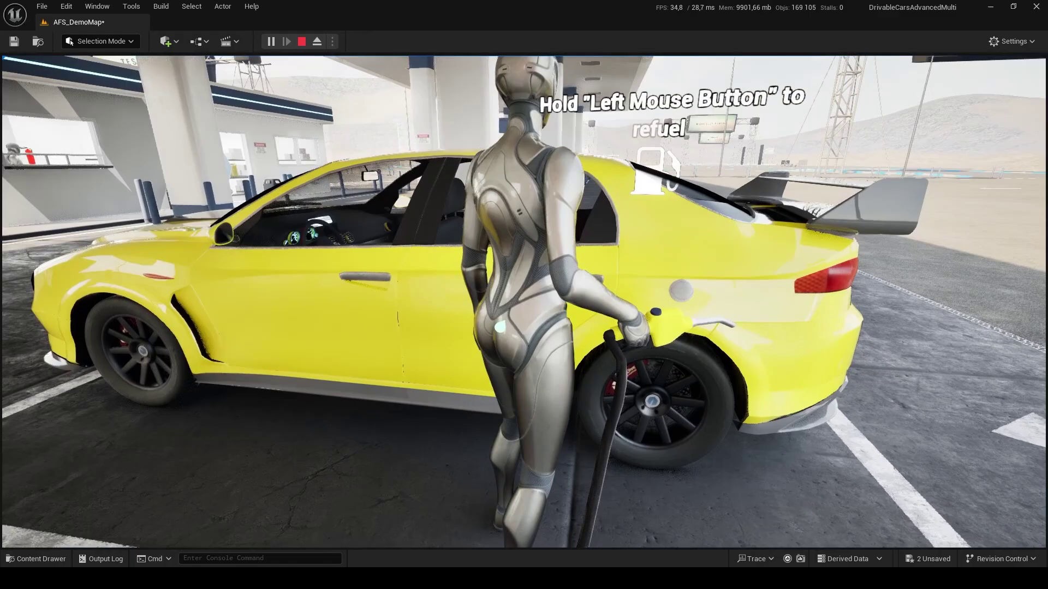
left_click(524, 302)
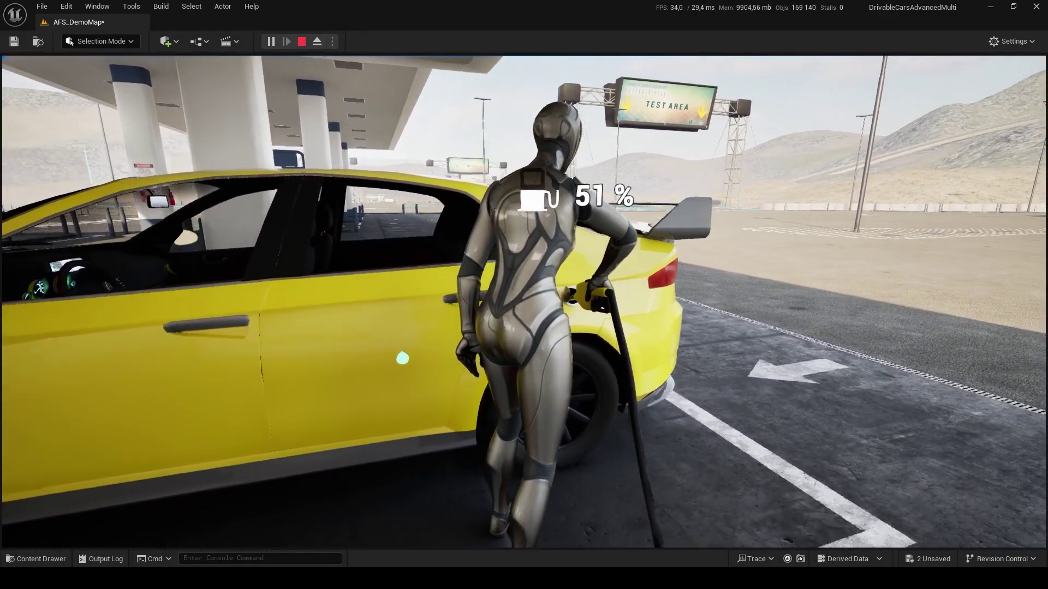
left_click_drag(402, 358, 399, 358)
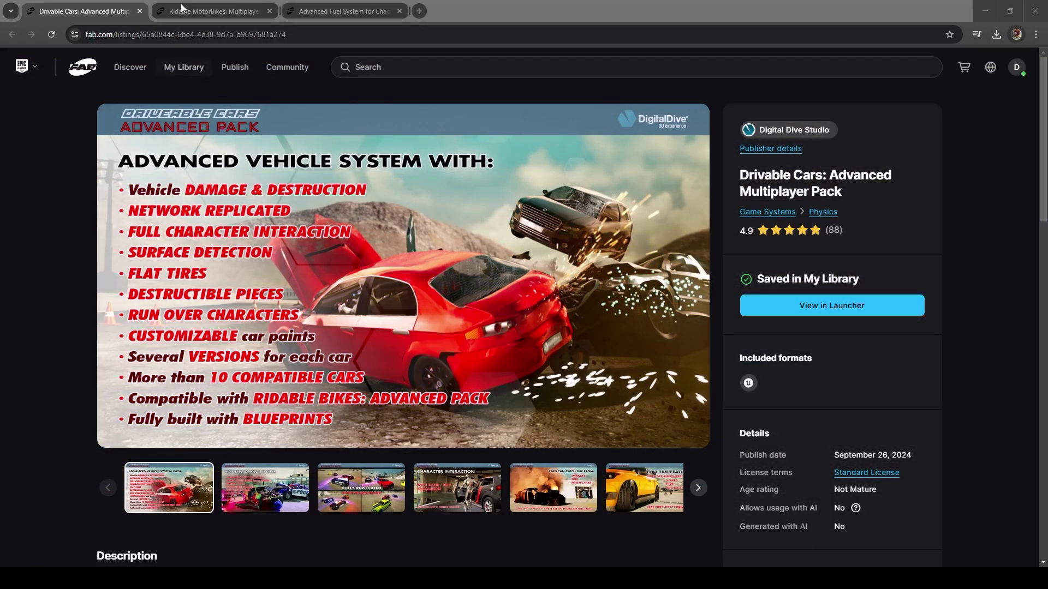
Step: In the browser, view the Ridable MotorBikes and Advanced Fuel System listings on Fab, and open the Fuel System pack in the Epic Games Launcher
left_click(206, 9)
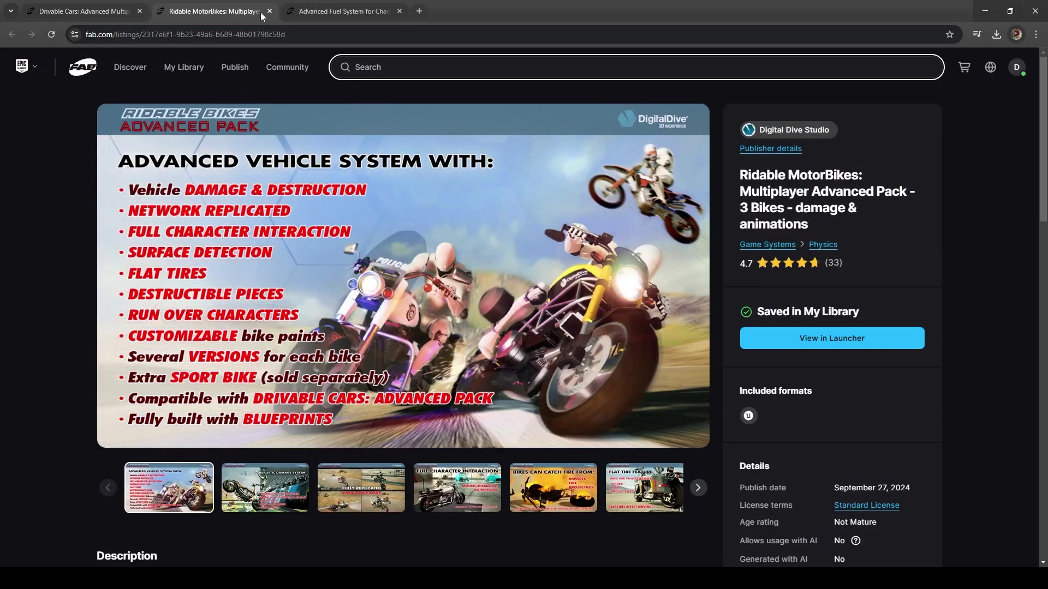
left_click(348, 11)
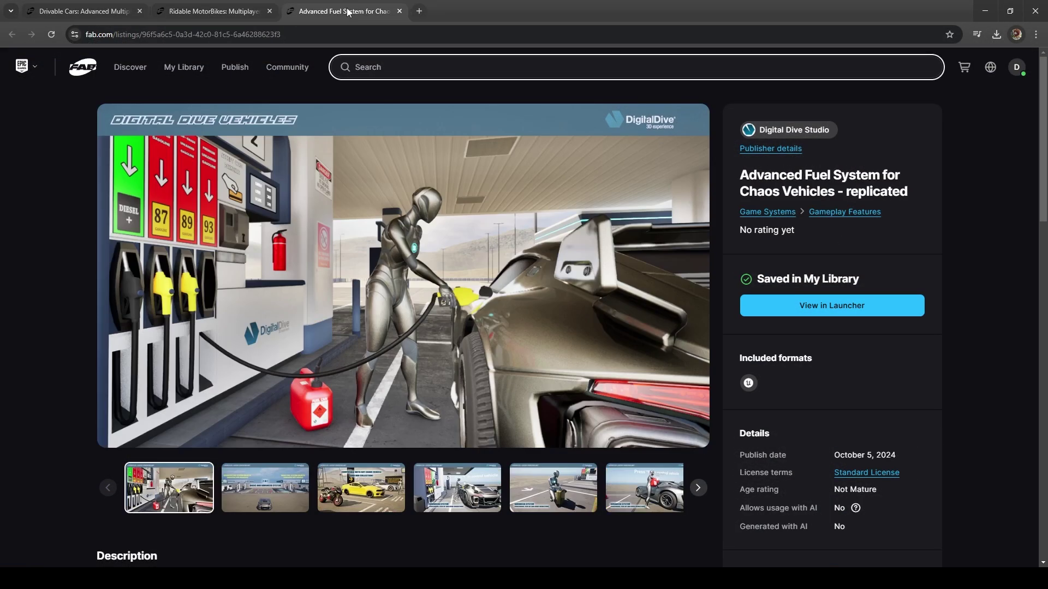
left_click(862, 308)
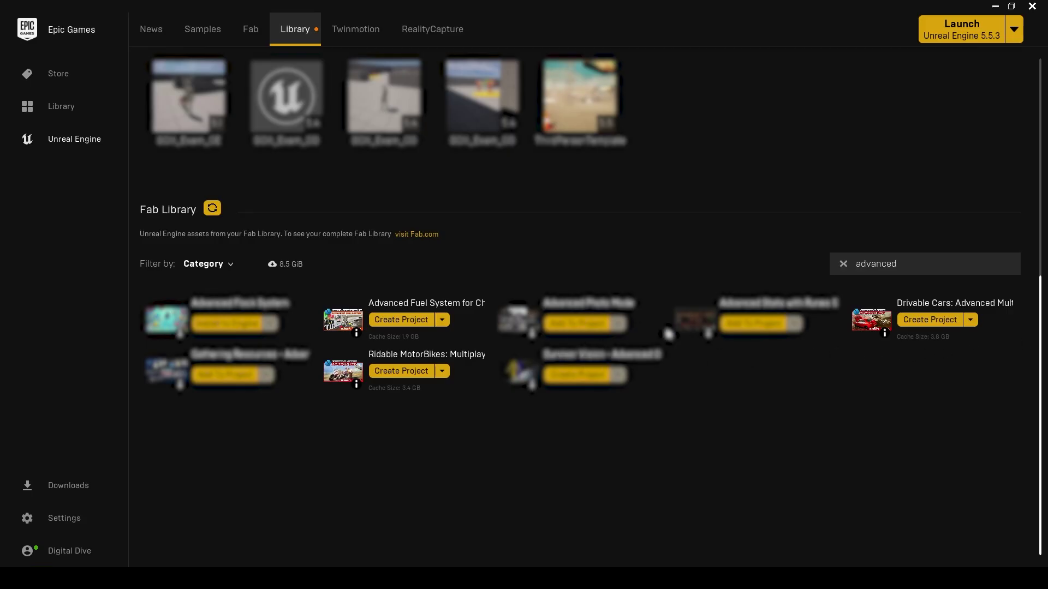
Step: Remove the locally cached downloads of the Drivable Cars, Ridable MotorBikes and Advanced Fuel System packs from the Fab Library
left_click(974, 321)
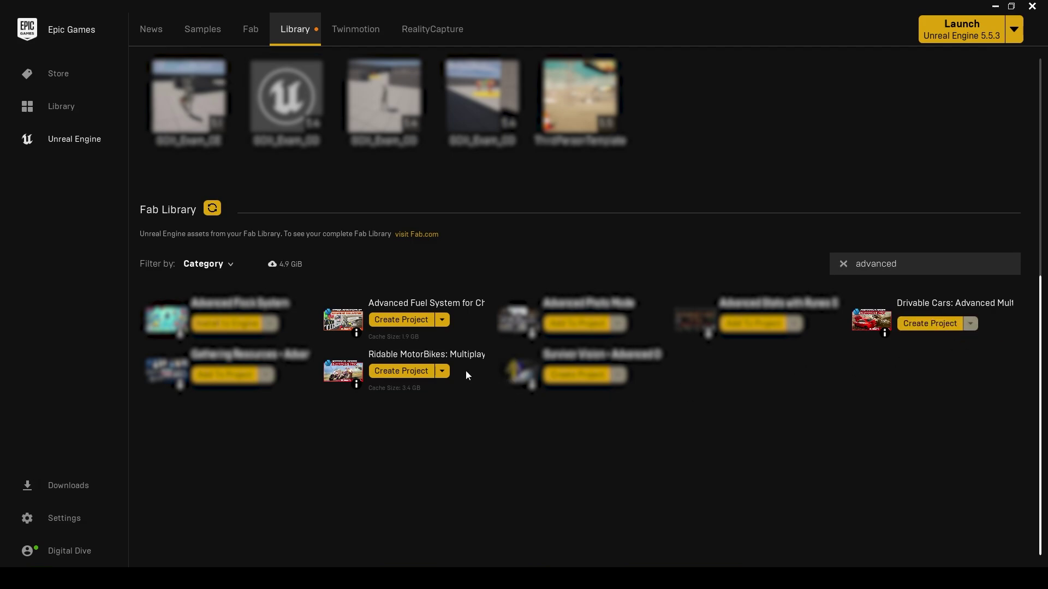
left_click(442, 376)
left_click(461, 391)
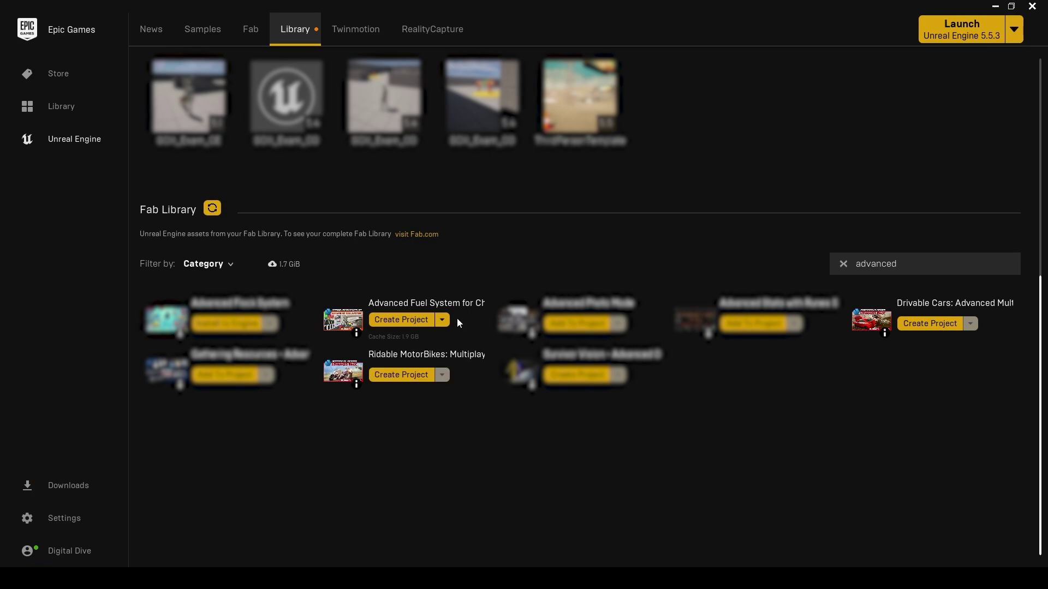
left_click(442, 320)
left_click(461, 335)
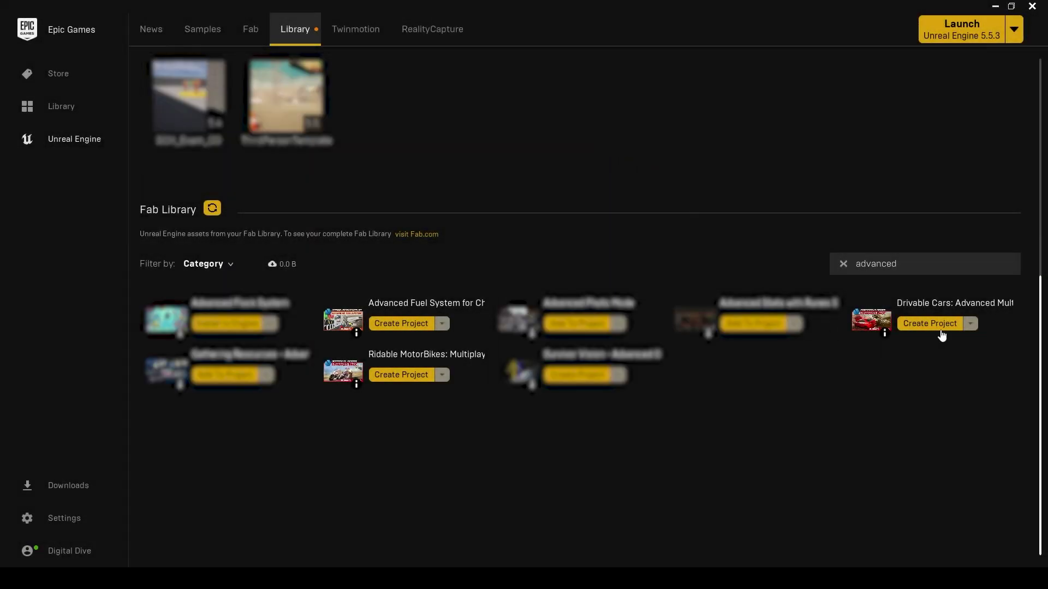
Step: Create projects from the Drivable Cars, Ridable MotorBikes and Advanced Fuel System packs, using D:/ADVANCED VEHICLES and engine version 5.5
left_click(940, 330)
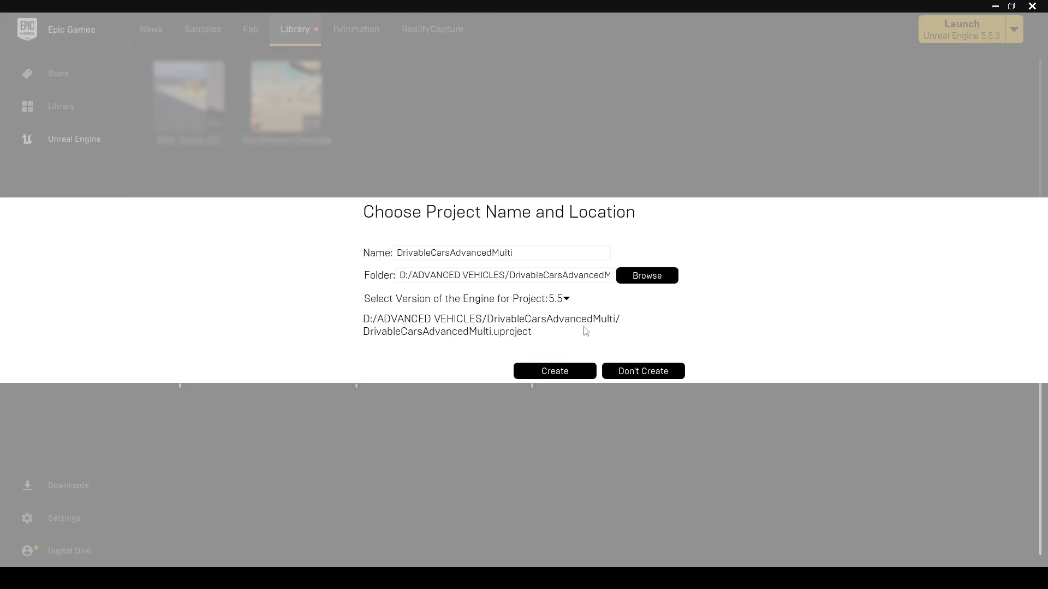
left_click(587, 372)
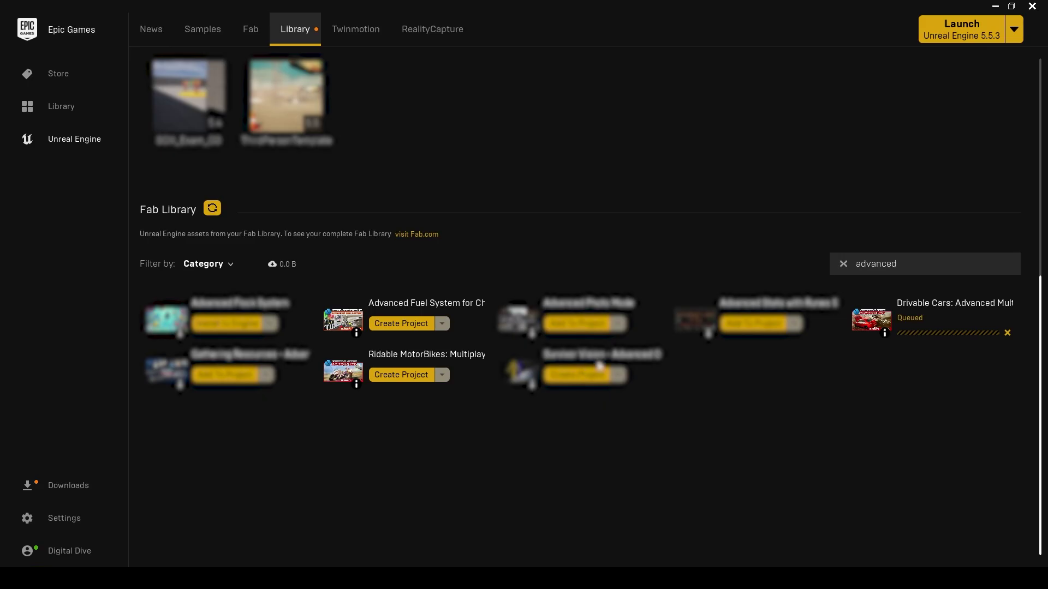
left_click(404, 377)
left_click(577, 375)
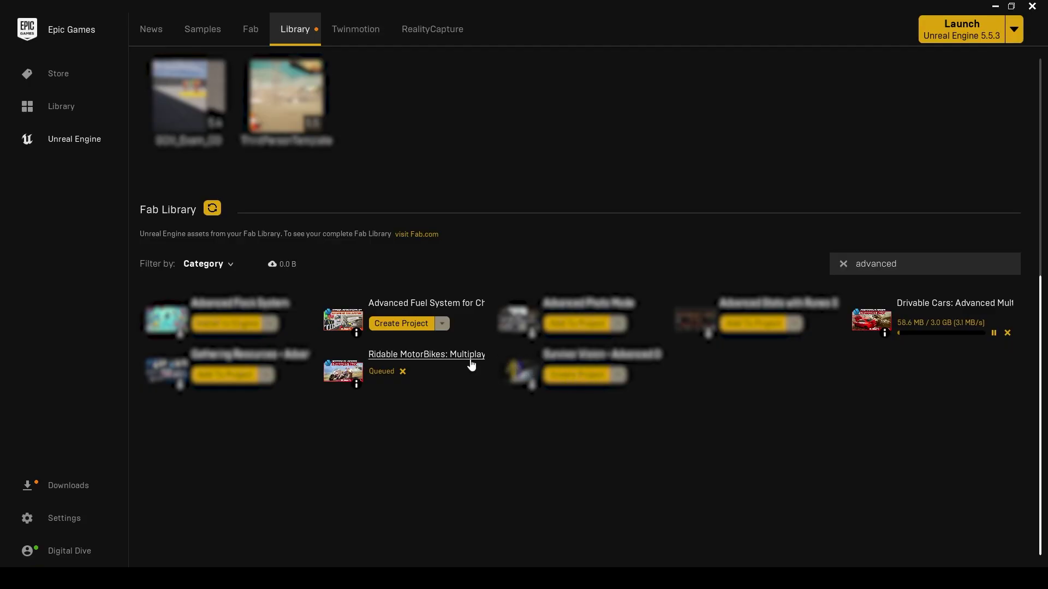
left_click(400, 324)
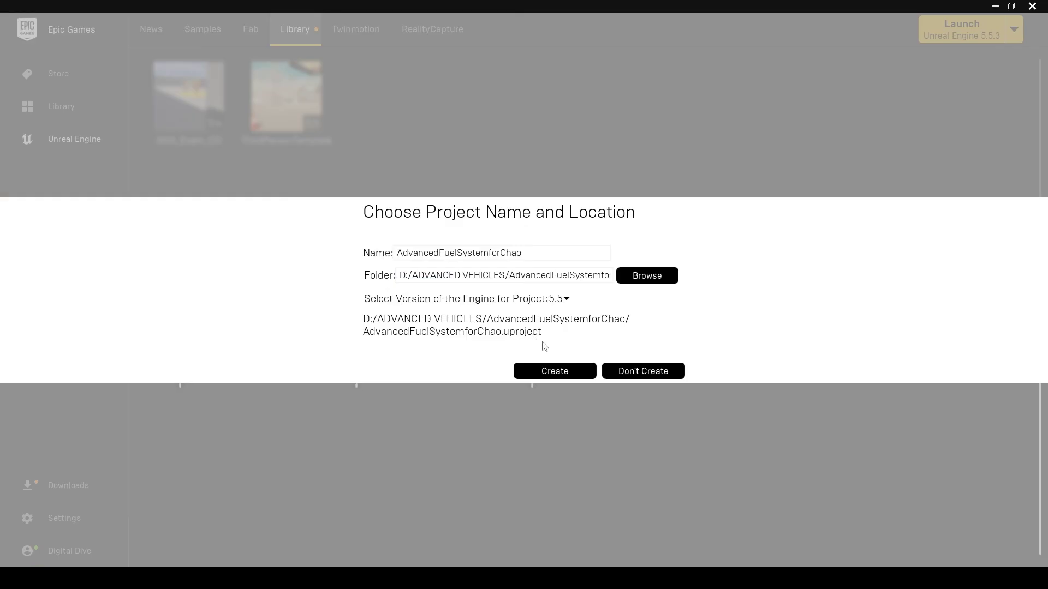
left_click(568, 375)
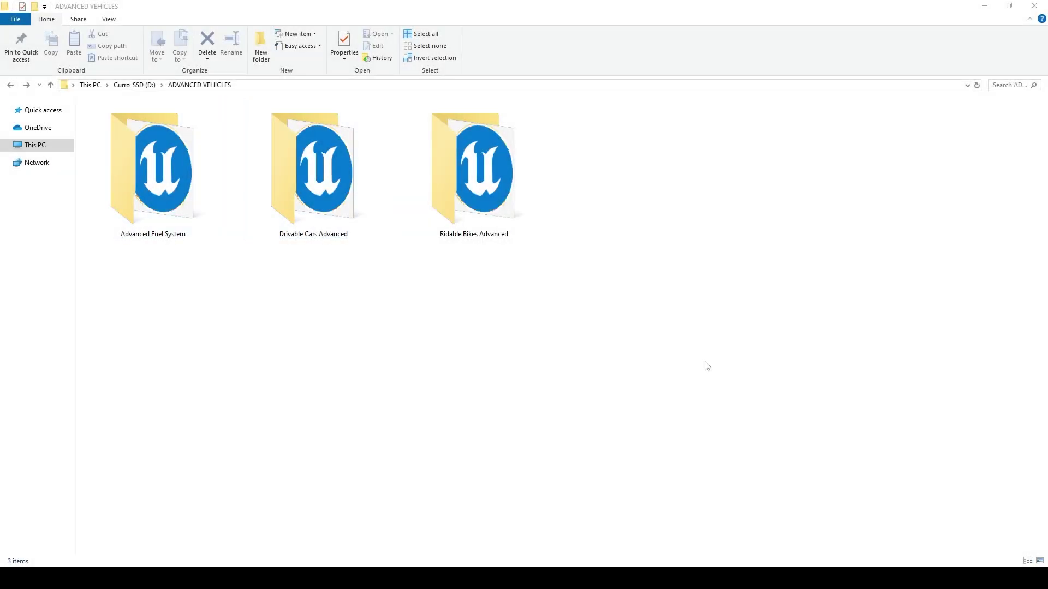
Step: In File Explorer, open the Drivable Cars Advanced project folder inside ADVANCED VEHICLES
left_click_drag(746, 342, 100, 210)
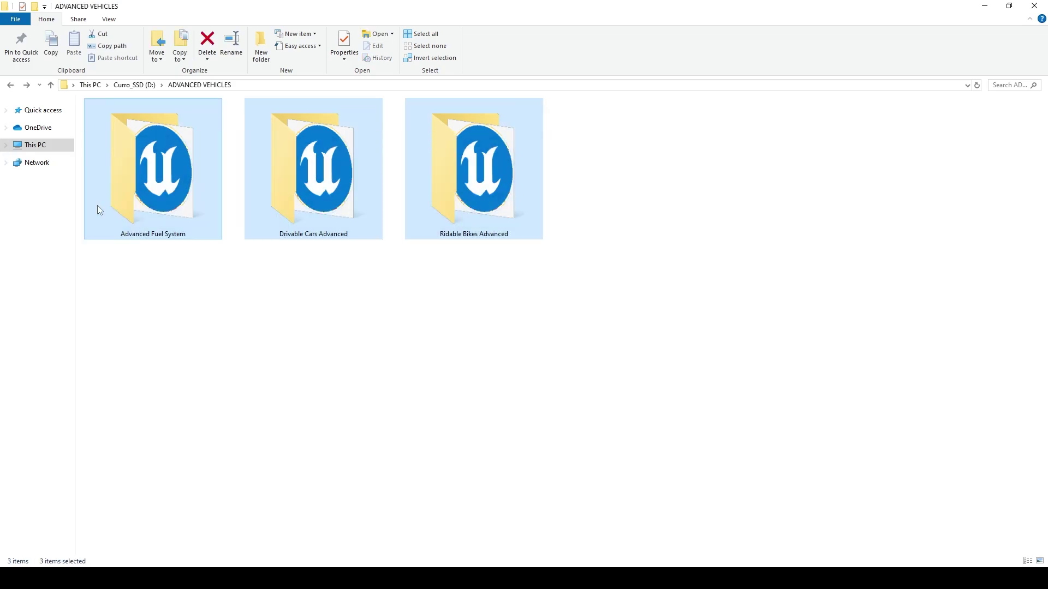
left_click(560, 434)
double_click(311, 187)
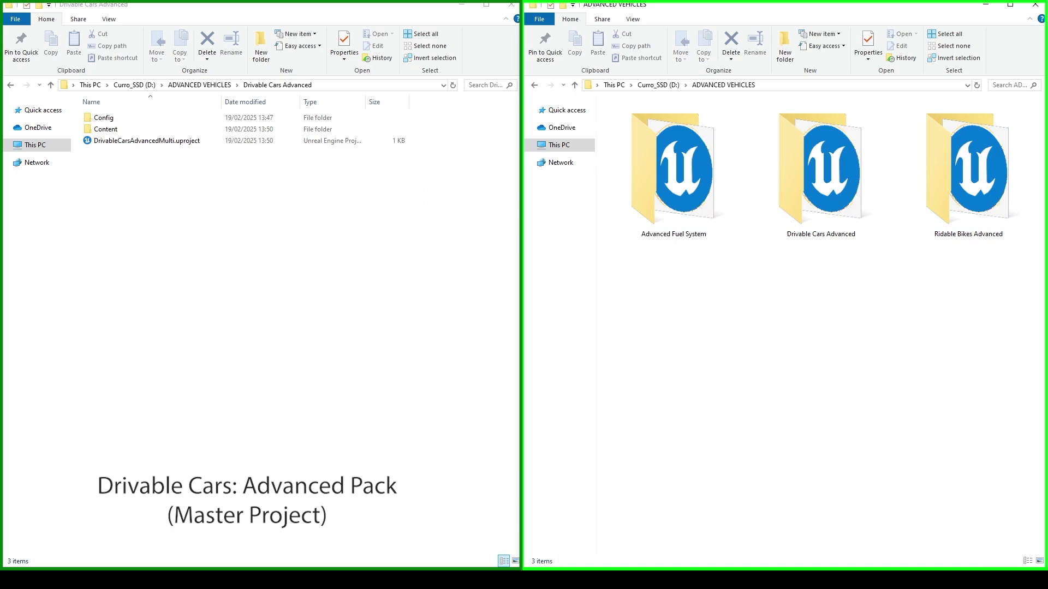
Step: Copy the Content folder from Ridable Bikes Advanced into Drivable Cars Advanced, skipping files with the same names
left_click(977, 204)
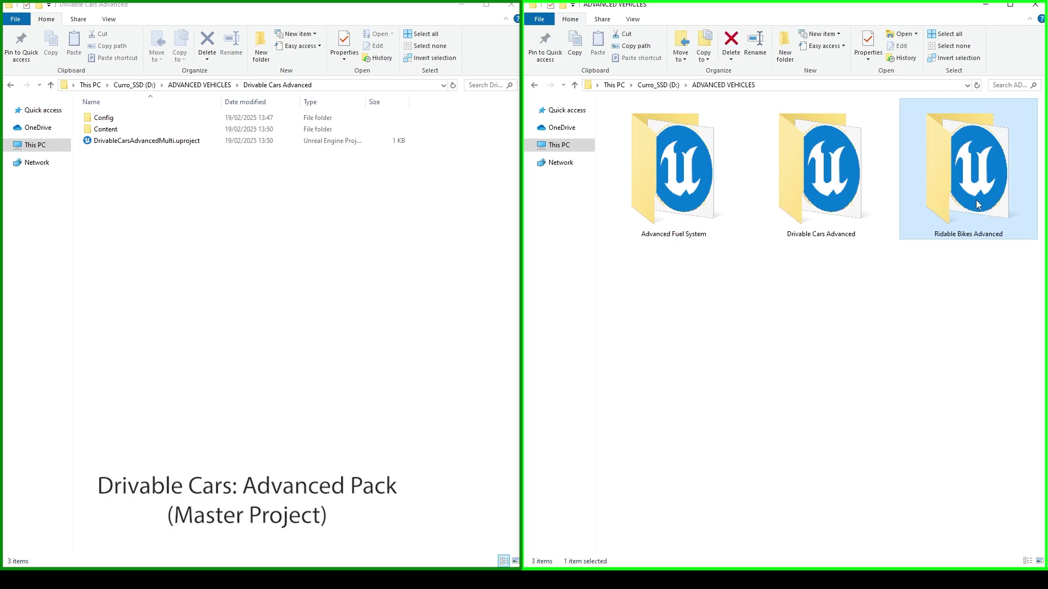
double_click(976, 204)
left_click(630, 130)
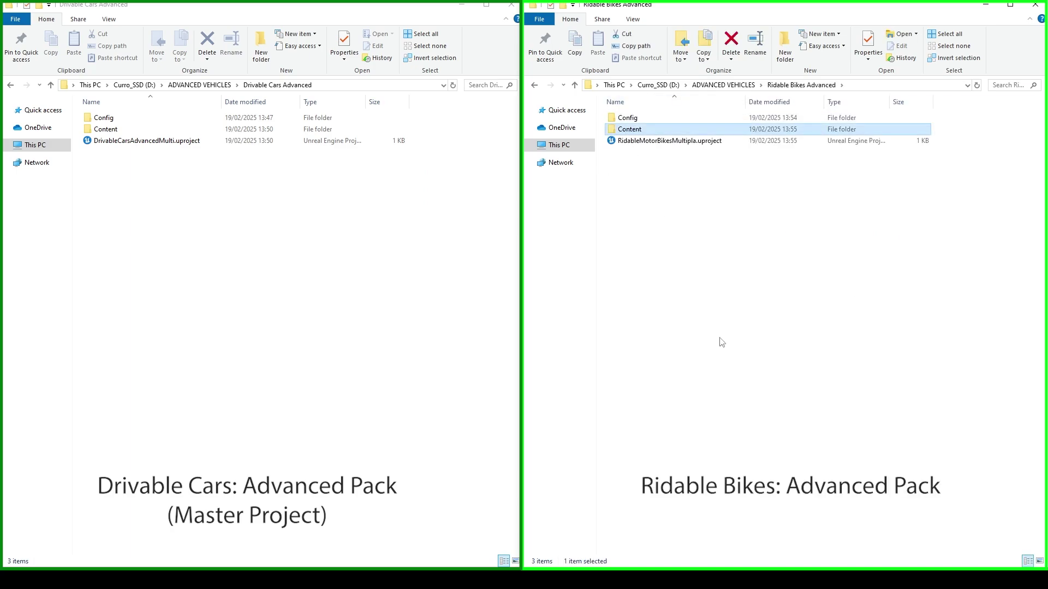
left_click(575, 44)
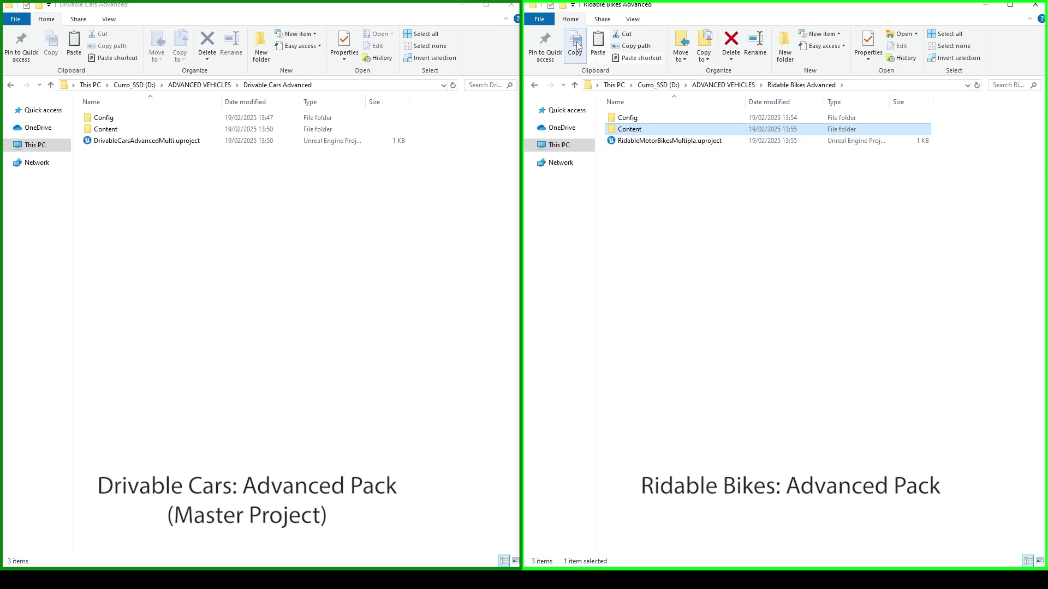
left_click(252, 250)
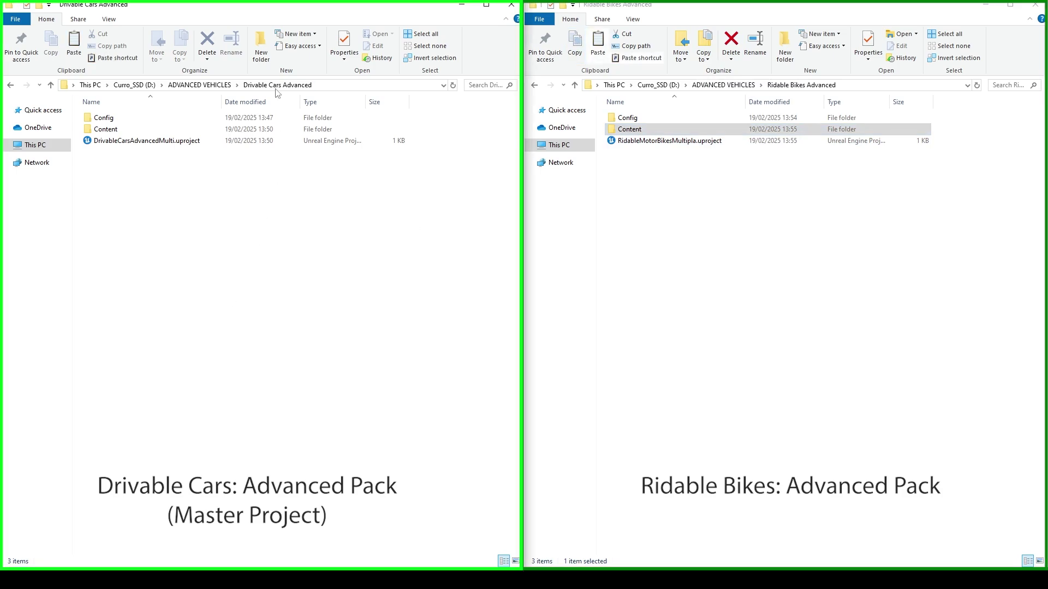
left_click(75, 44)
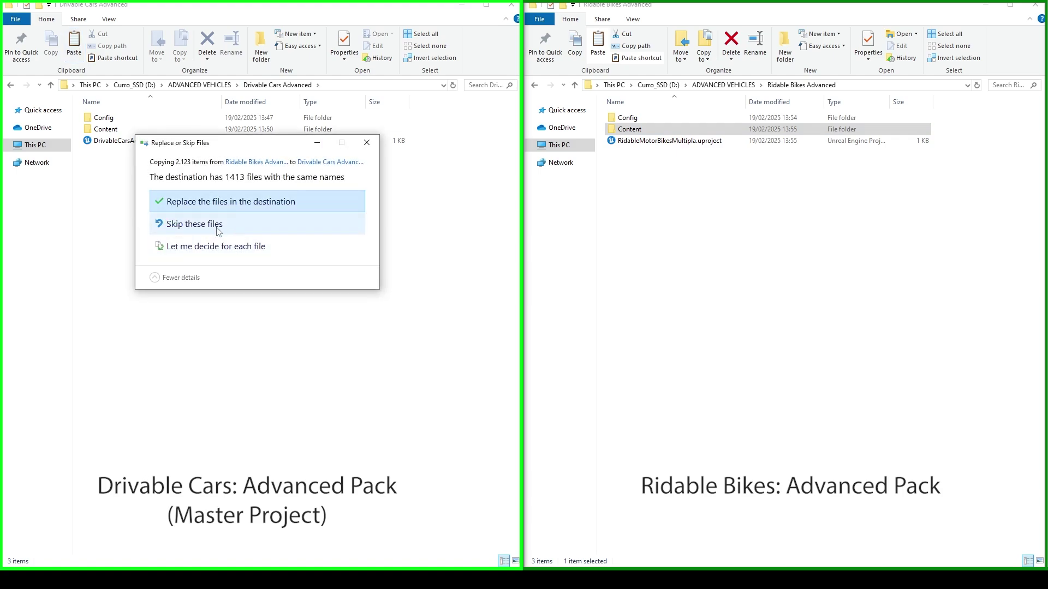
left_click(218, 231)
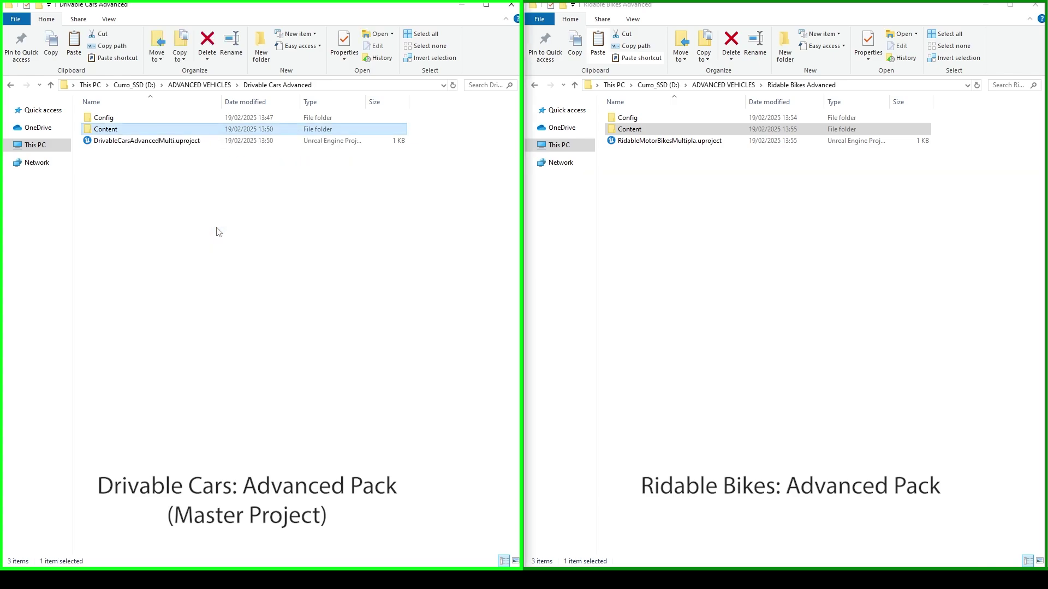
Step: Copy BP_BaseBike.uasset from the Ridable Bikes project's Content/DD_Vehicles_Advanced/Blueprints/Vehicles folder
double_click(636, 129)
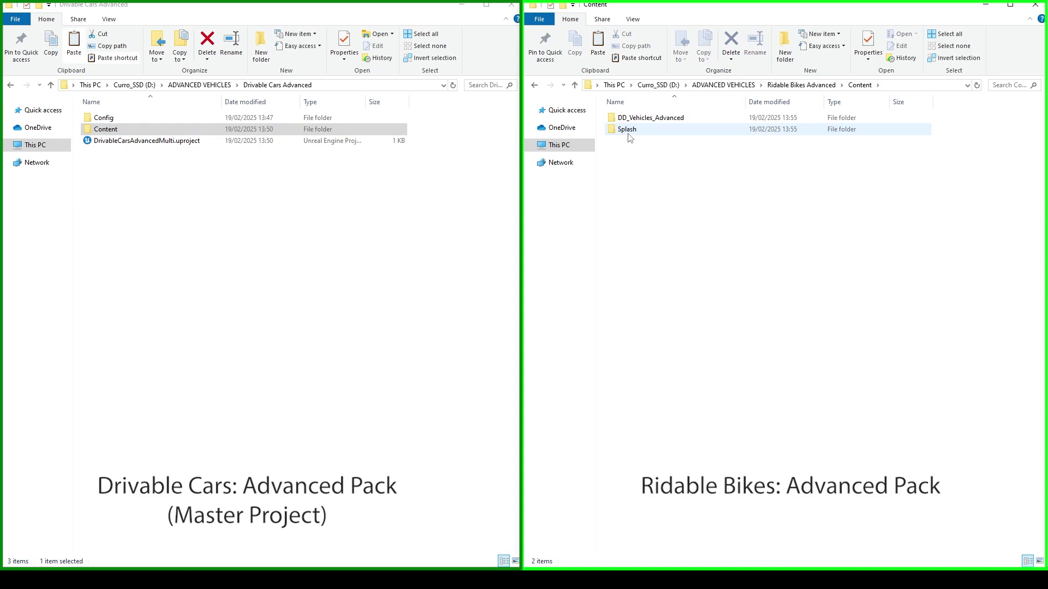
double_click(644, 118)
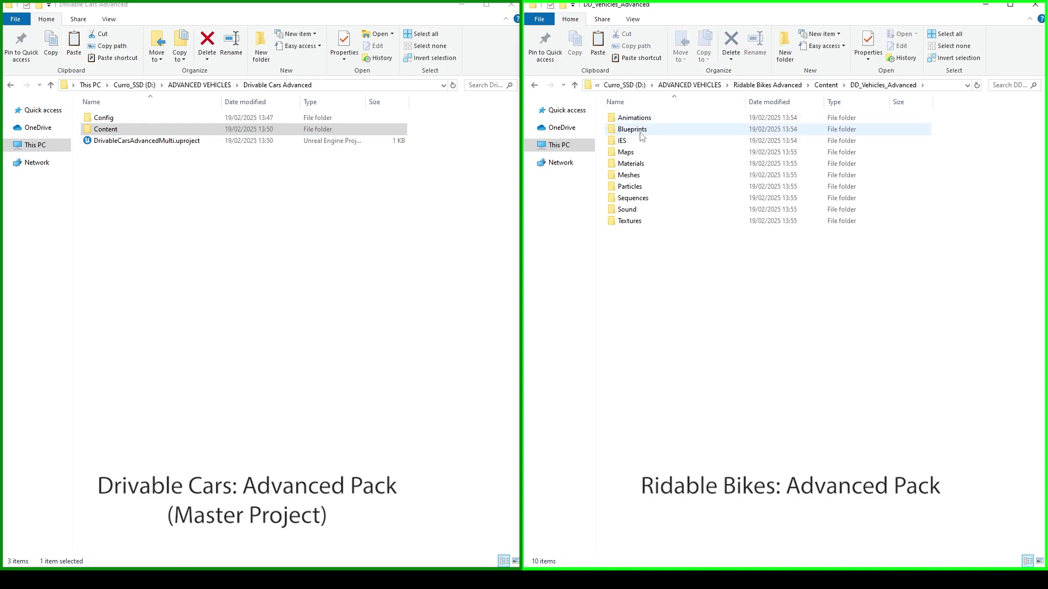
double_click(642, 130)
double_click(639, 313)
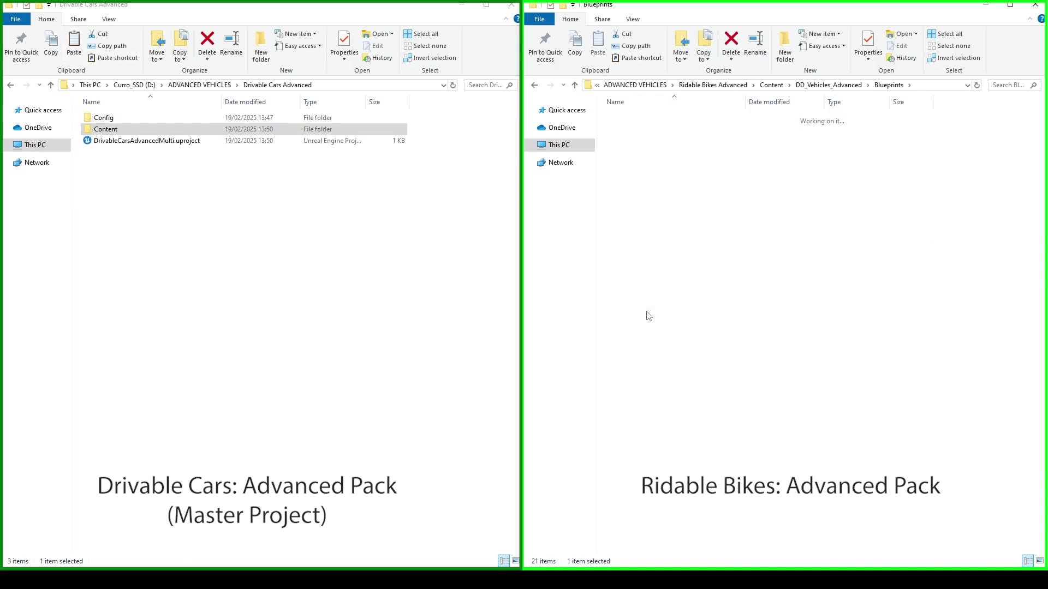
left_click(657, 210)
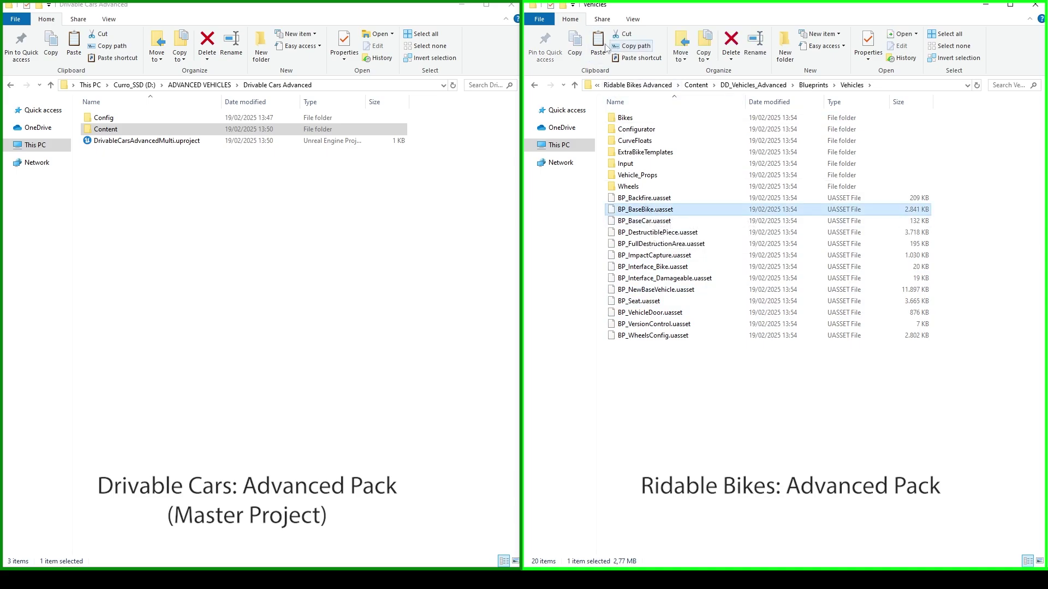
left_click(573, 53)
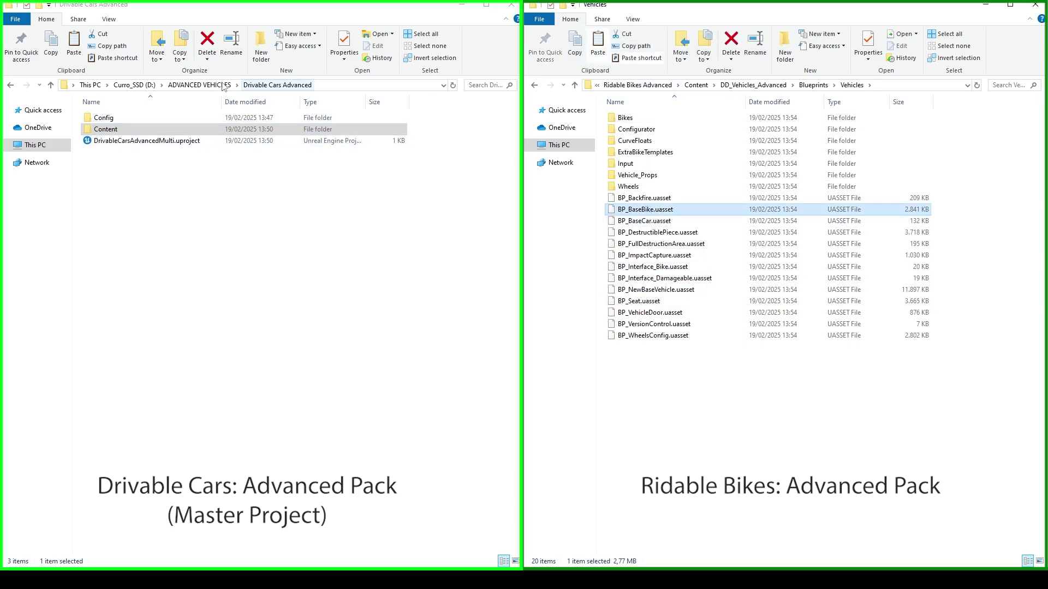
Step: Paste BP_BaseBike.uasset into the Drivable Cars project's Content/DD_Vehicles_Advanced/Blueprints/Vehicles folder, replacing the existing file
double_click(117, 130)
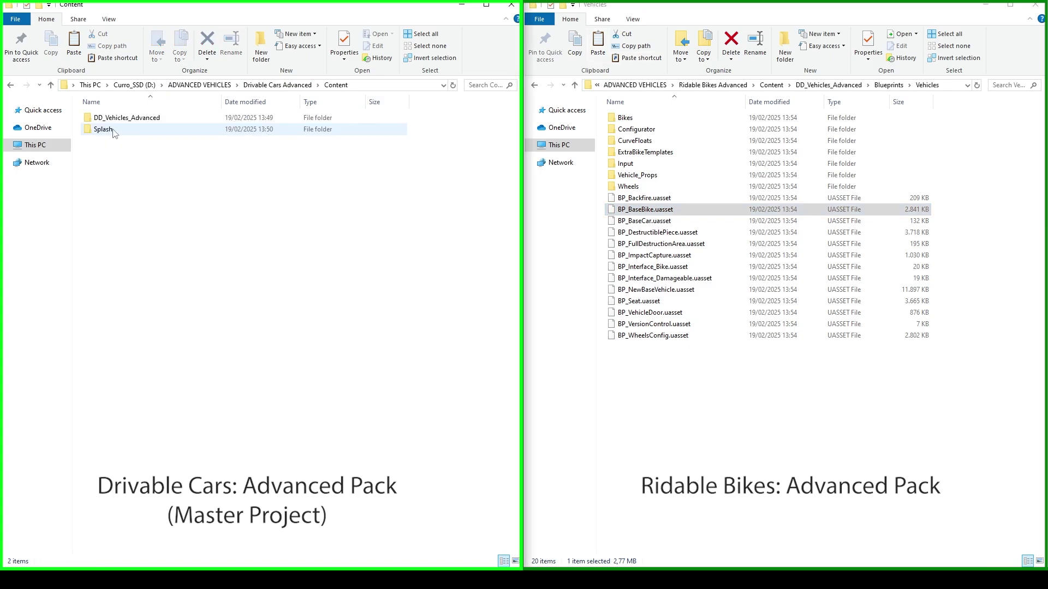
double_click(132, 123)
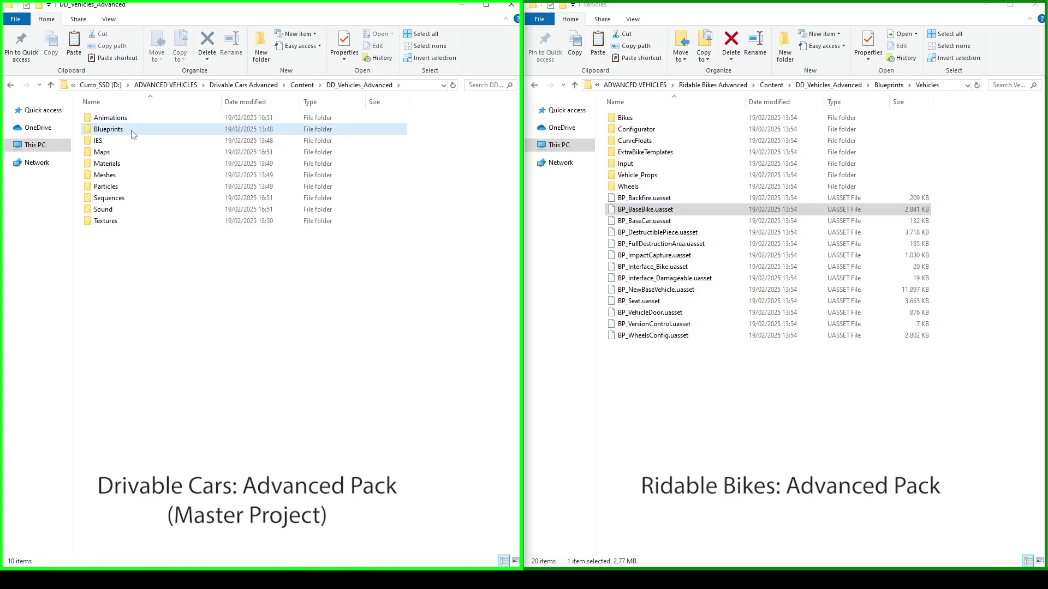
double_click(128, 132)
double_click(138, 324)
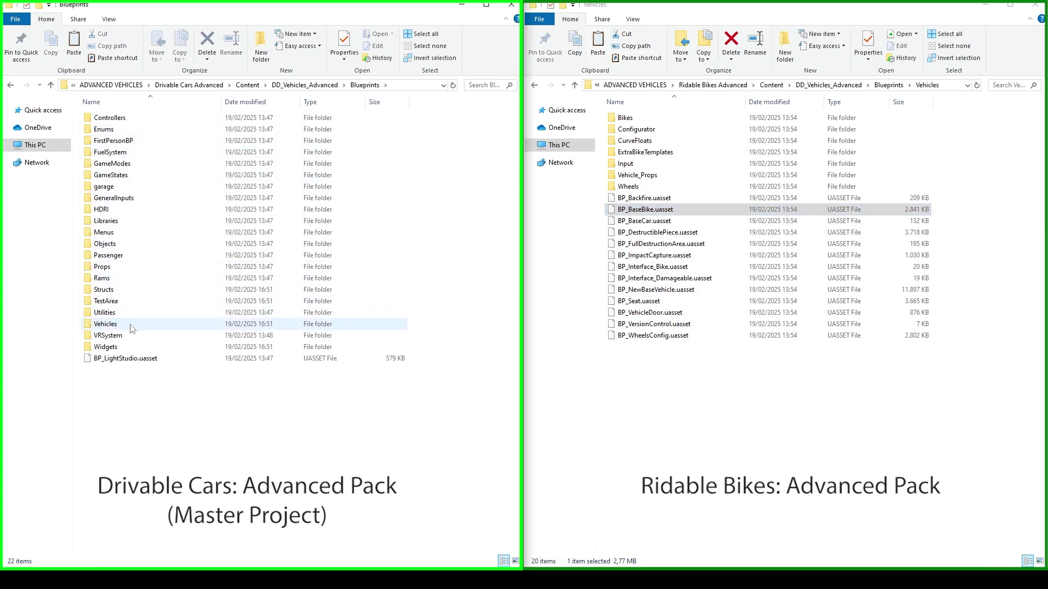
left_click(74, 49)
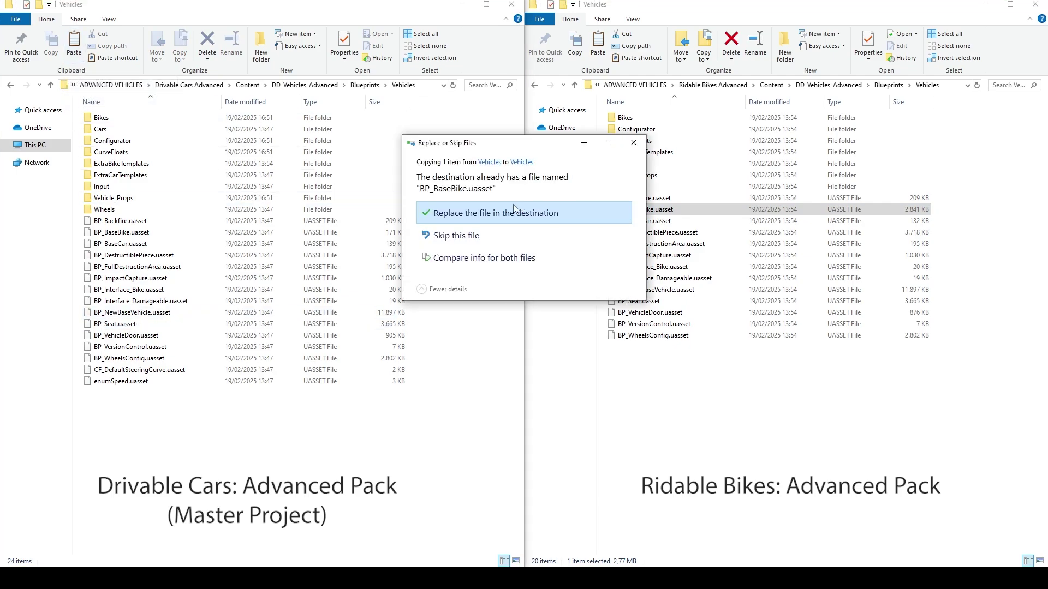
left_click(474, 216)
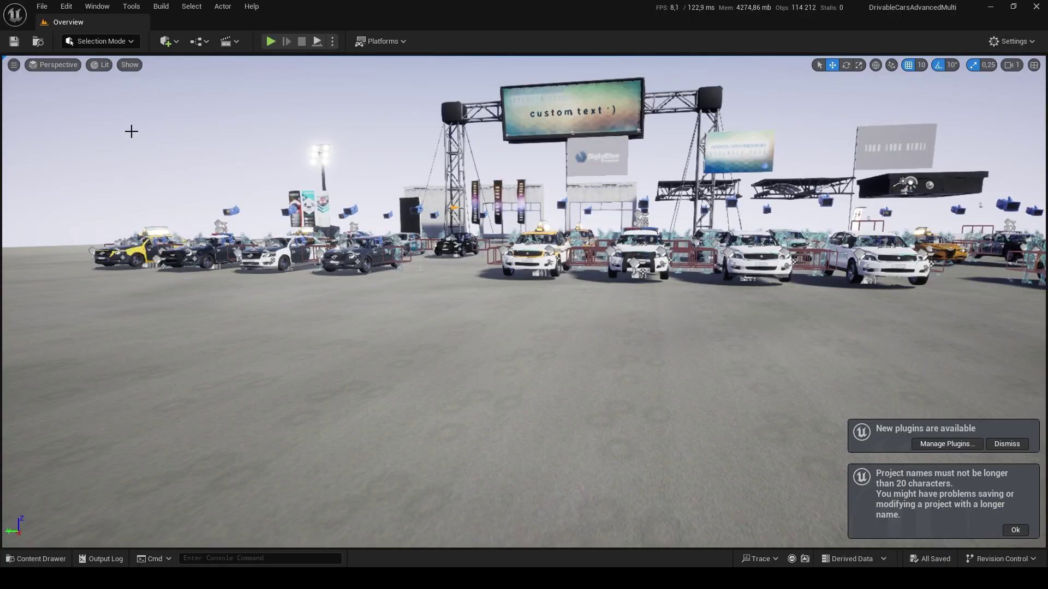
Step: Open the DemoMap_DayNoAFS level from the DD_Vehicles_Advanced/Maps folder
left_click(41, 7)
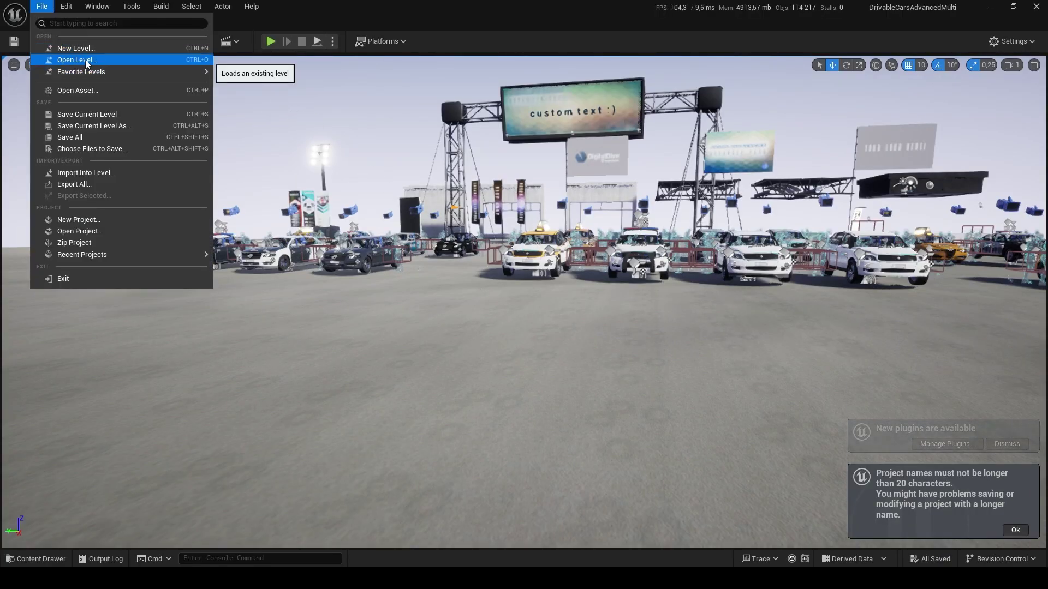
left_click(85, 60)
double_click(386, 186)
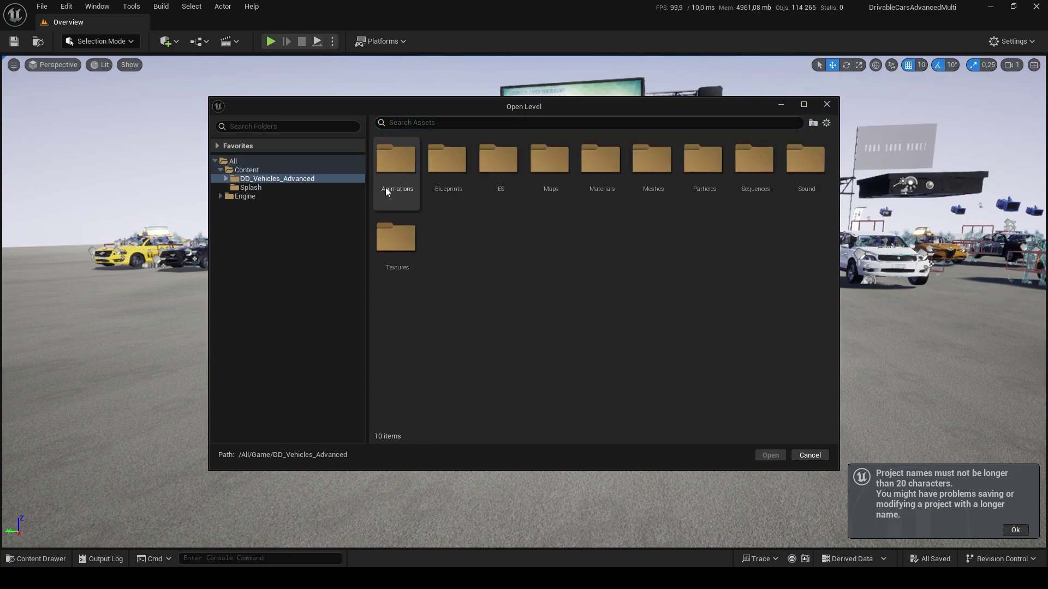
double_click(546, 175)
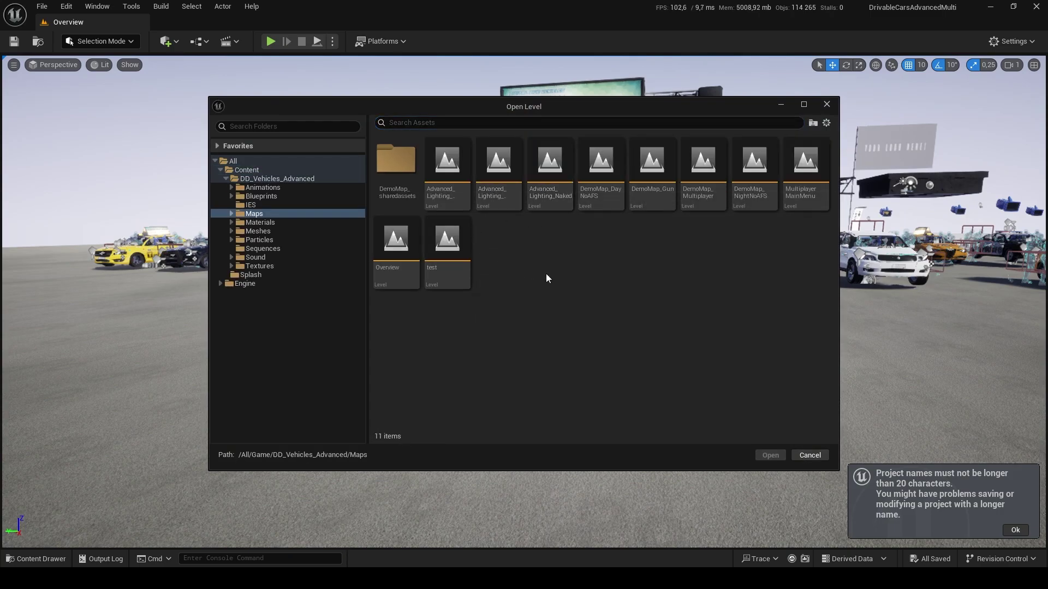
double_click(599, 196)
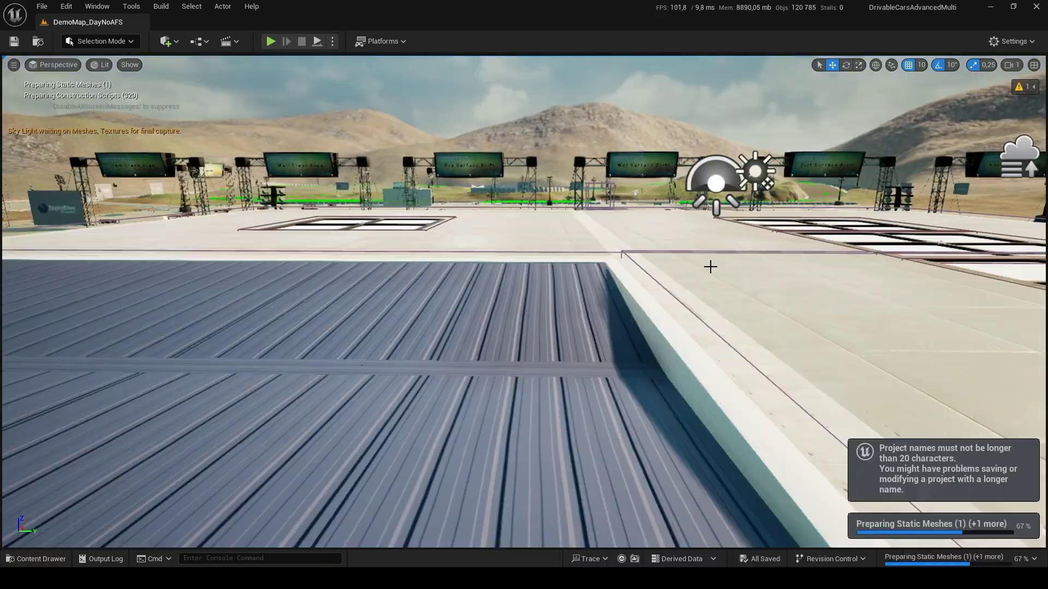
Step: At the bike displays in the garage, open the DD_Vehicles_Advanced/Blueprints/Vehicles/Bikes/Custom content folder
right_click_drag(709, 265, 736, 245)
key("w")
right_click_drag(655, 322, 349, 511)
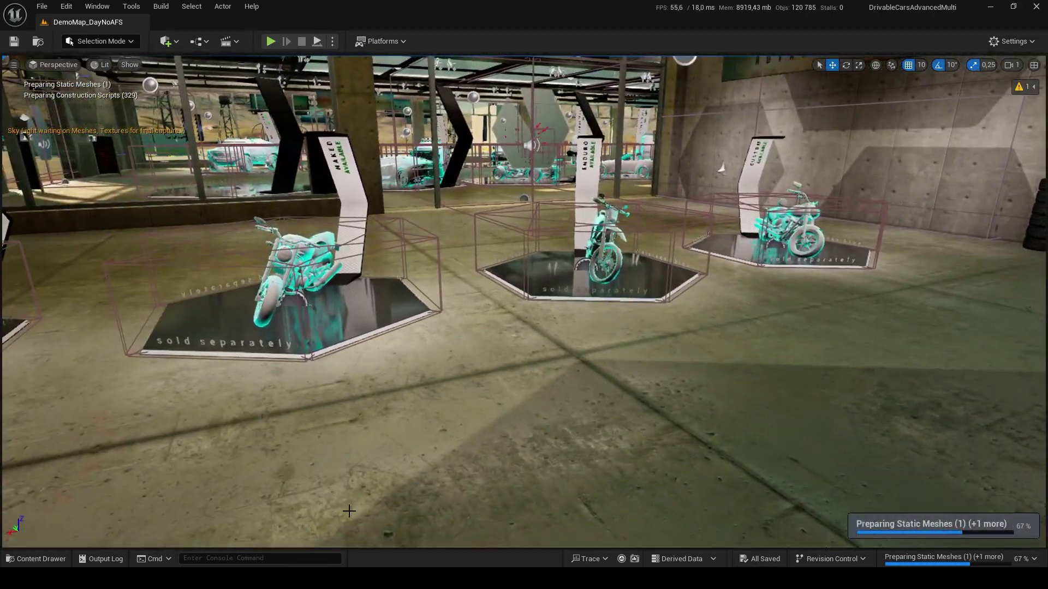
left_click(38, 559)
left_click(82, 452)
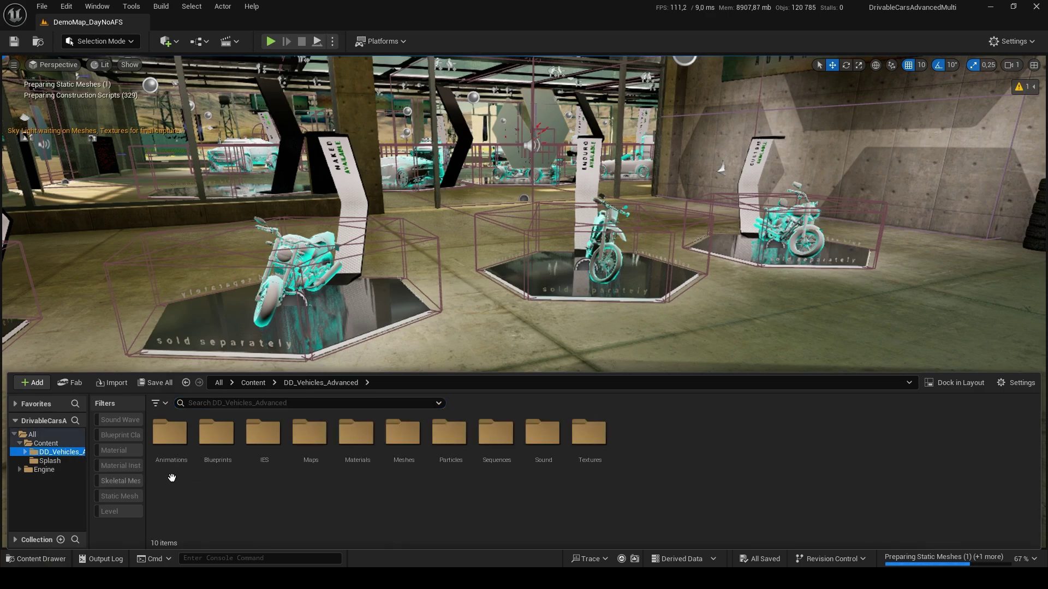
double_click(217, 434)
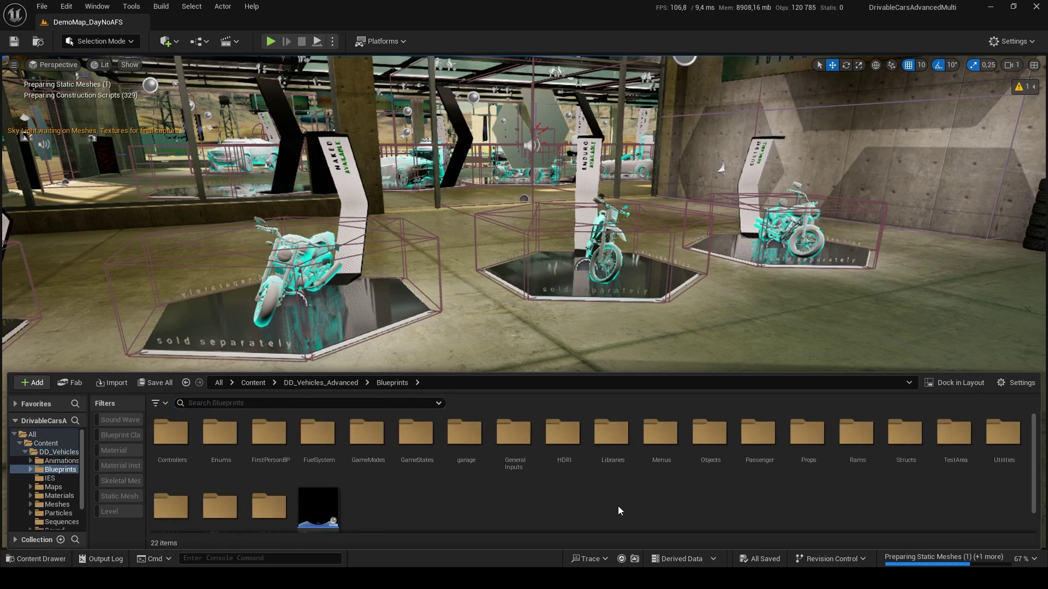
scroll(617, 508, "down", 1)
double_click(172, 483)
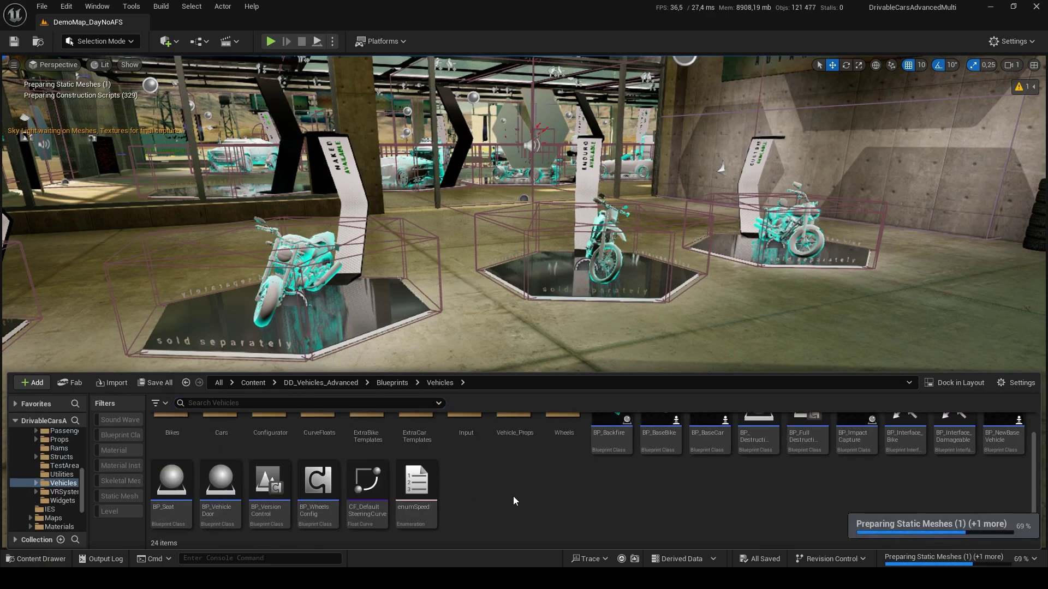
scroll(515, 497, "up", 1)
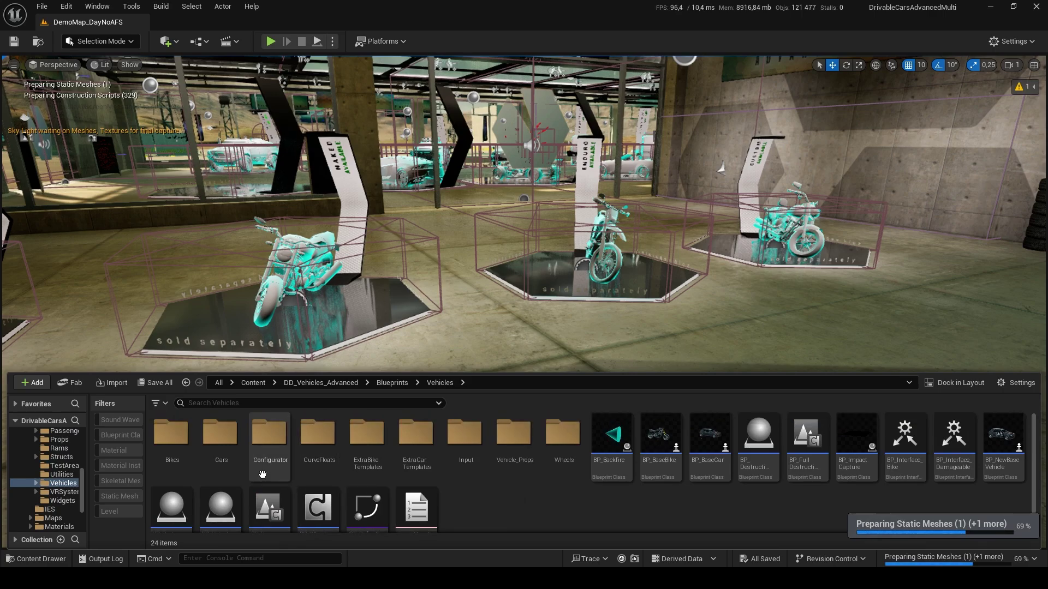
double_click(170, 437)
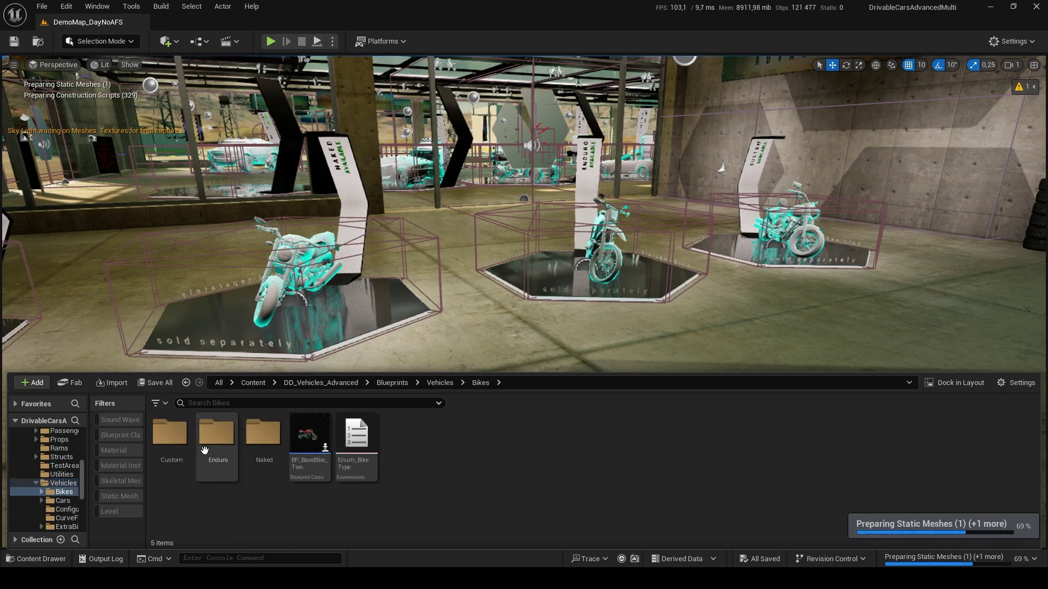
double_click(170, 439)
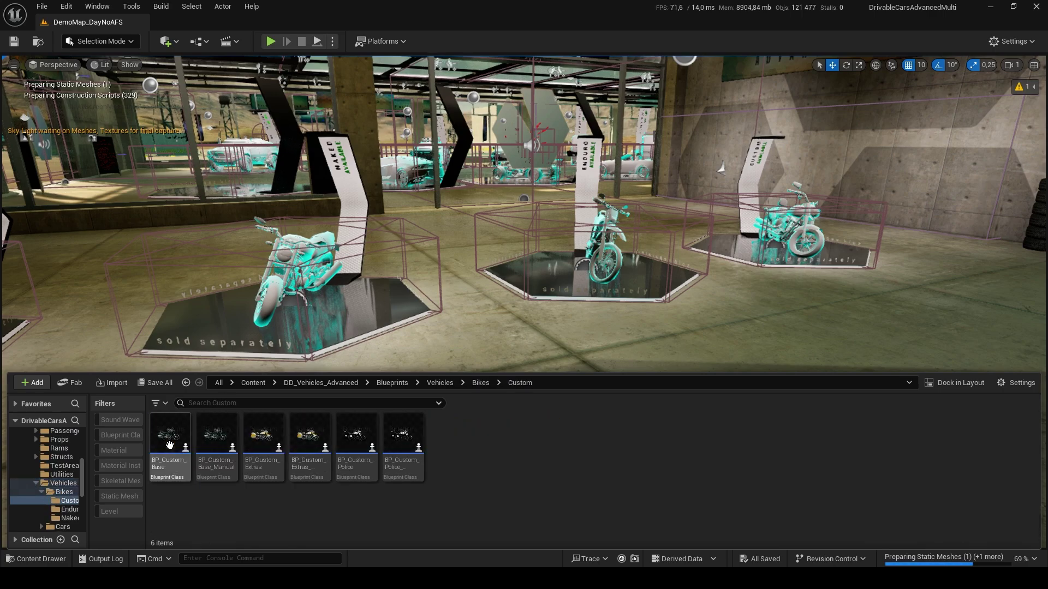
Step: Place the BP_Custom_Extras bike on the garage floor beside the Custom display platform
left_click(271, 466)
left_click_drag(916, 308, 856, 347)
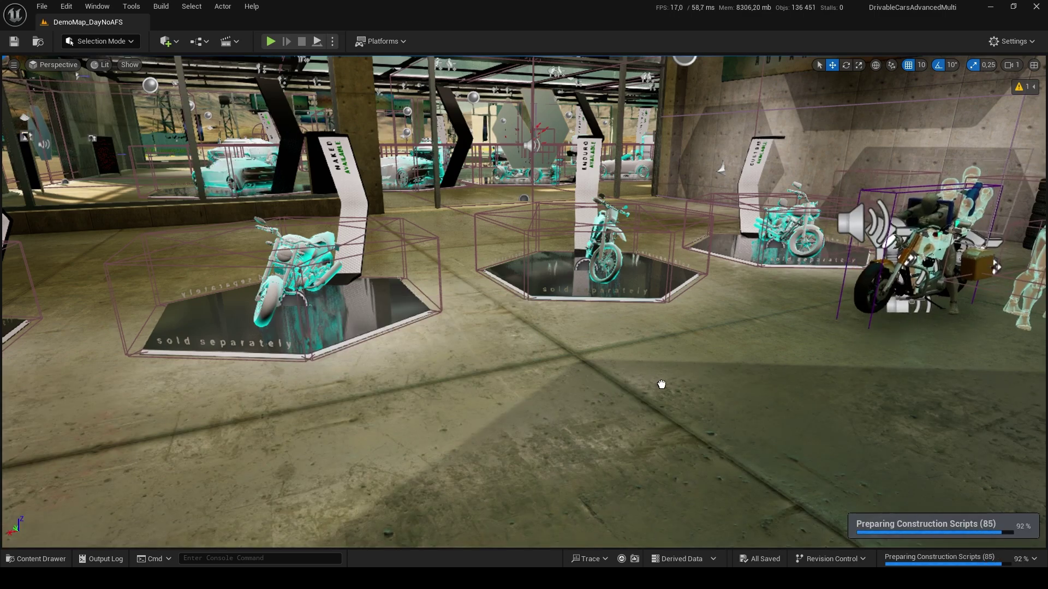
right_click_drag(661, 384, 688, 397)
left_click(485, 239)
right_click_drag(485, 238, 602, 226)
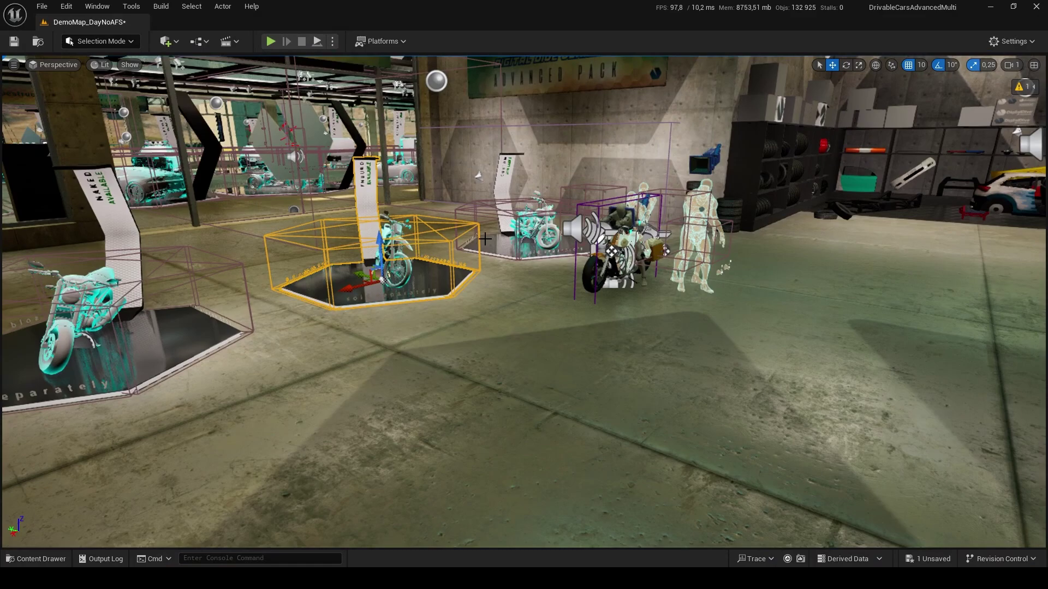
Step: Place BP_Enduro_Extras from the Bikes/Enduro folder on the garage floor in front of the Enduro display platform
left_click(34, 559)
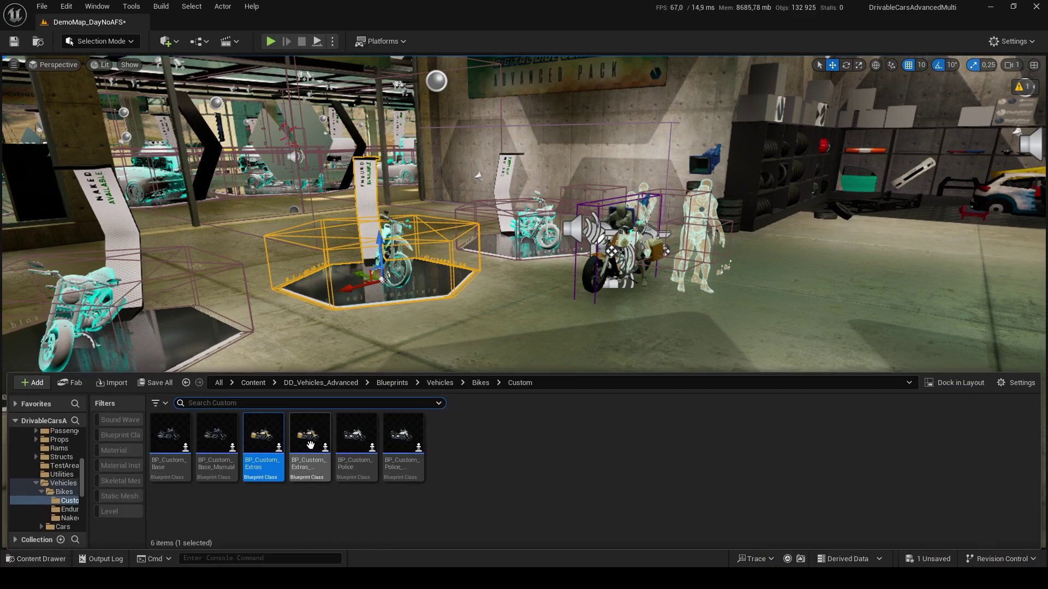
left_click(68, 509)
left_click(257, 438)
left_click_drag(502, 331, 488, 350)
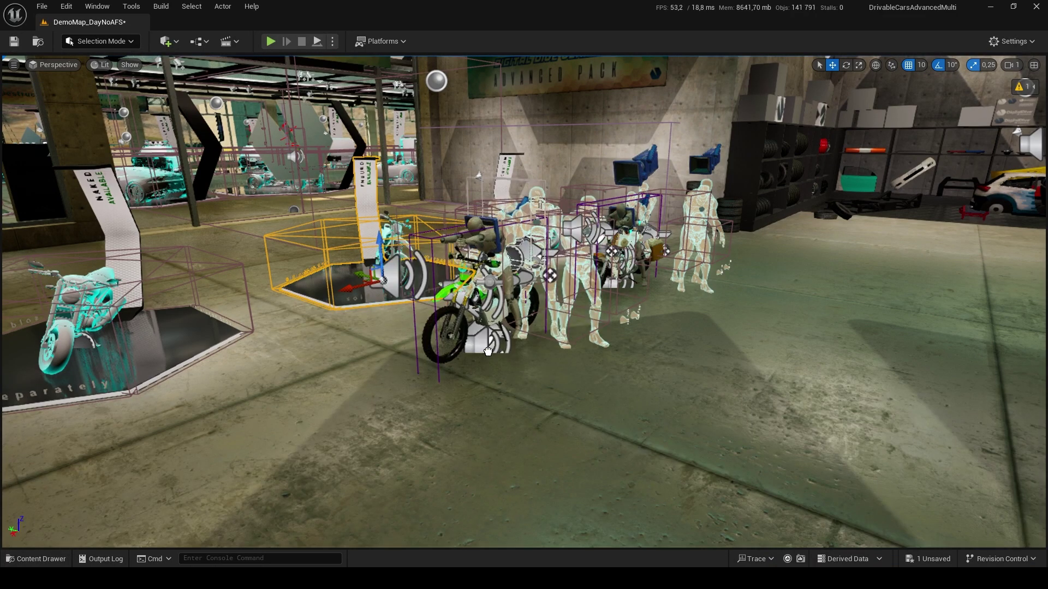
Step: Place BP_Naked_Extras from the Bikes/Naked folder on the garage floor near the Naked display platform
left_click(31, 559)
left_click(66, 518)
left_click(264, 436)
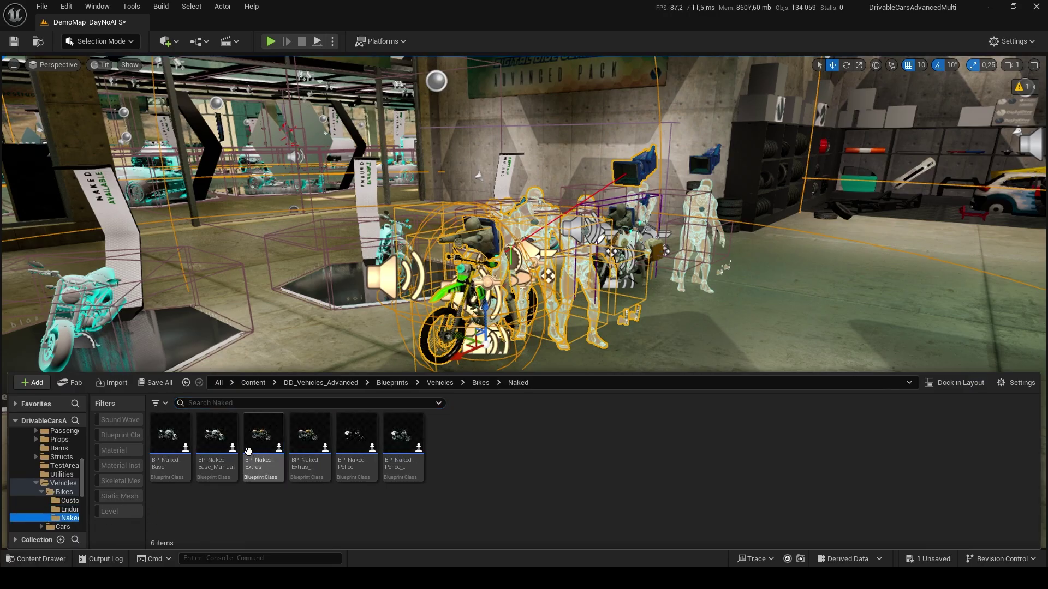
left_click_drag(300, 358, 225, 433)
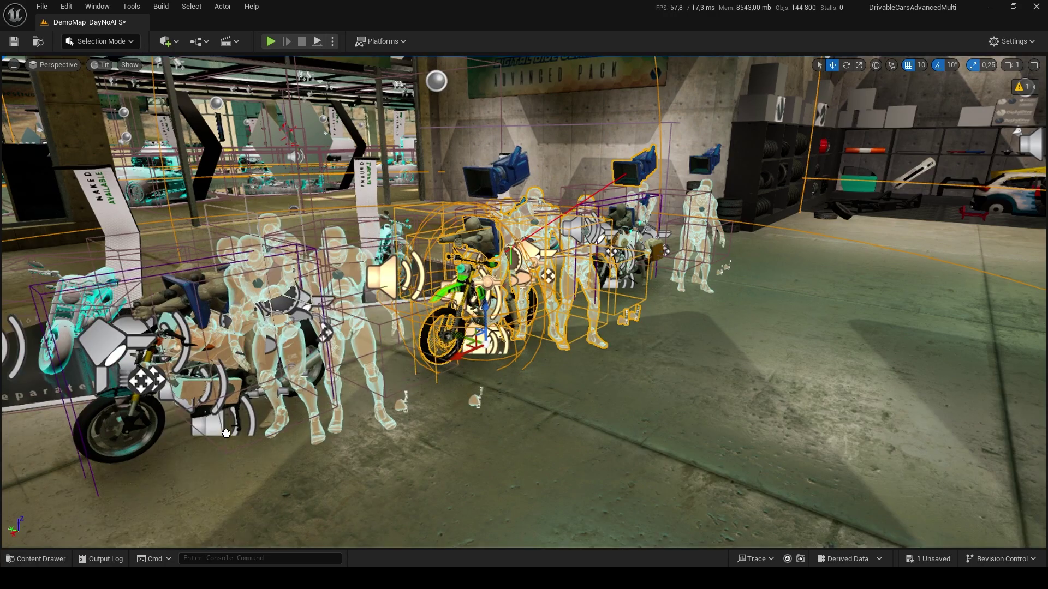
Step: Move the BP_Naked_Extras bike onto the Naked display platform and rotate it to face the platform's front
right_click_drag(224, 432, 158, 437)
right_click_drag(583, 295, 445, 304)
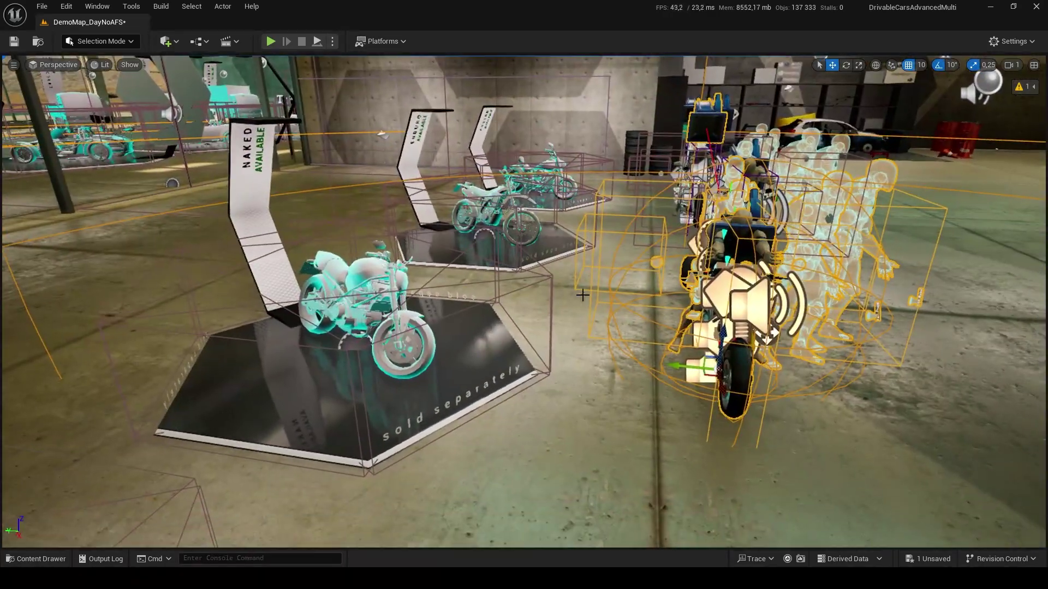
right_click_drag(779, 313, 775, 355)
left_click_drag(715, 321, 417, 339)
key("e")
right_click_drag(427, 266, 330, 325)
key("w")
right_click_drag(388, 274, 461, 300)
left_click_drag(363, 325, 394, 315)
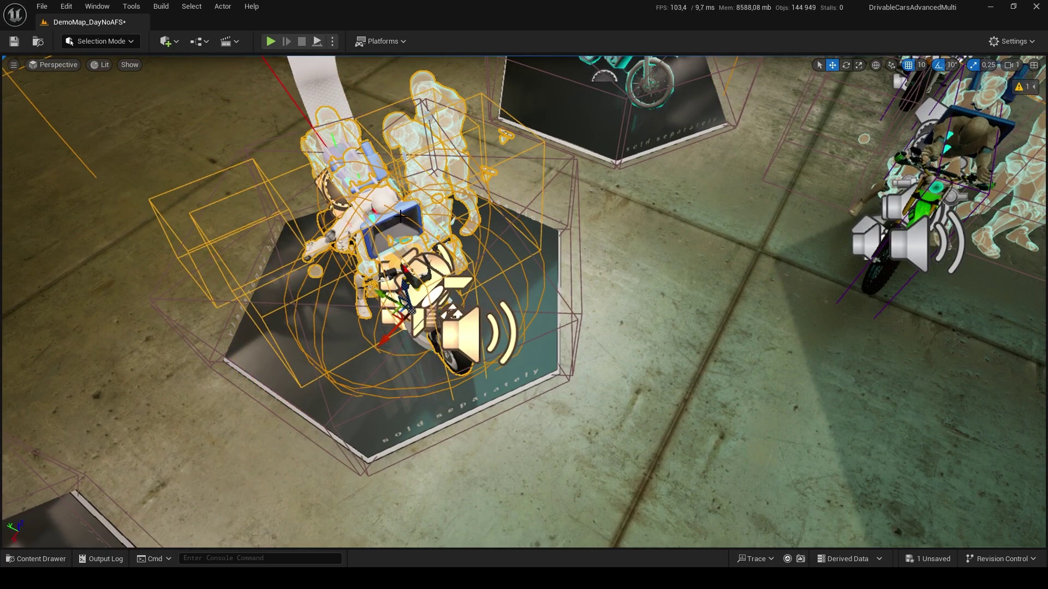
Step: Delete the static preview bikes from the Enduro and Custom display platforms
right_click_drag(404, 201, 423, 171)
key("Escape")
left_click(704, 234)
key("Delete")
left_click(851, 205)
key("Delete")
Step: Move the BP_Enduro_Extras bike onto the Enduro display platform and adjust its rotation and position
right_click_drag(753, 257, 846, 264)
left_click(727, 251)
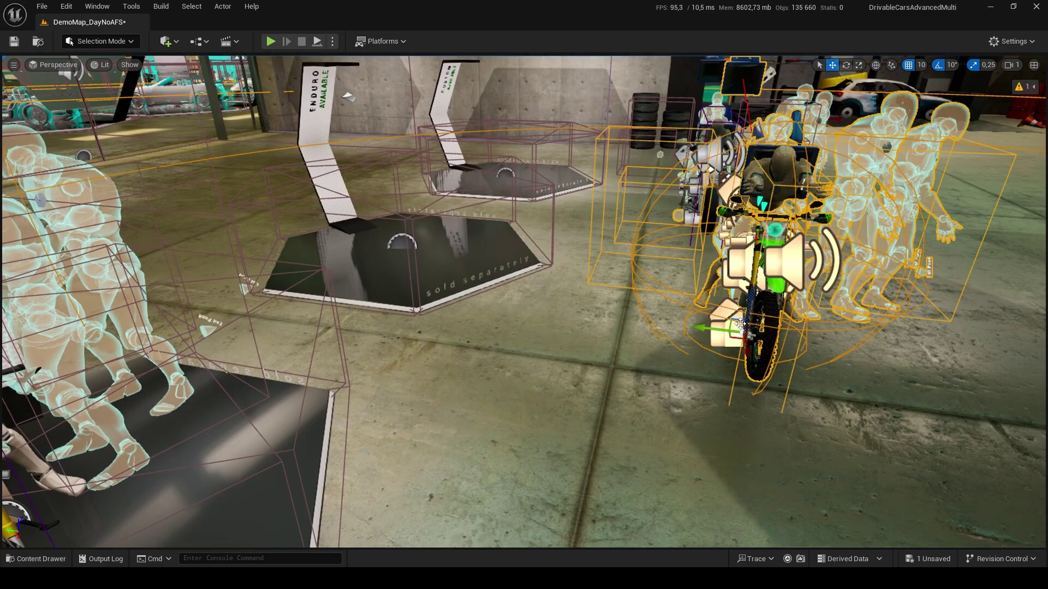
left_click_drag(716, 336, 355, 276)
key("e")
mouse_move(382, 272)
right_mouse_down()
mouse_move(404, 289)
mouse_move(390, 276)
right_mouse_up()
mouse_move(385, 281)
left_mouse_down()
mouse_move(355, 283)
mouse_move(394, 288)
left_mouse_up()
right_click_drag(394, 287, 354, 325)
key("w")
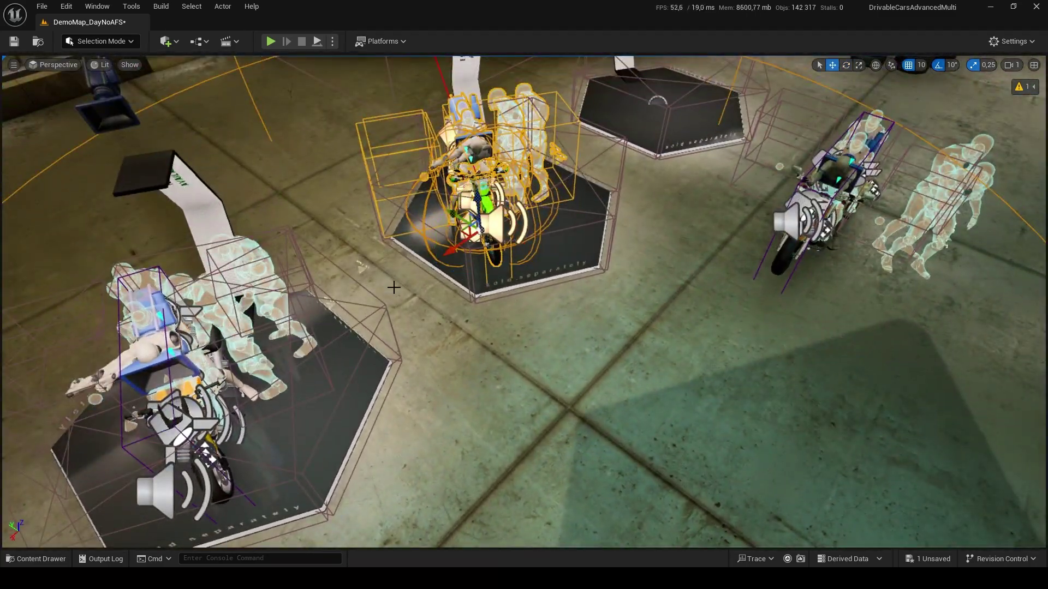
key("ctrl+z")
Step: Move the BP_Custom_Extras bike onto the Custom display platform and rotate it to face the platform's front
left_click(786, 231)
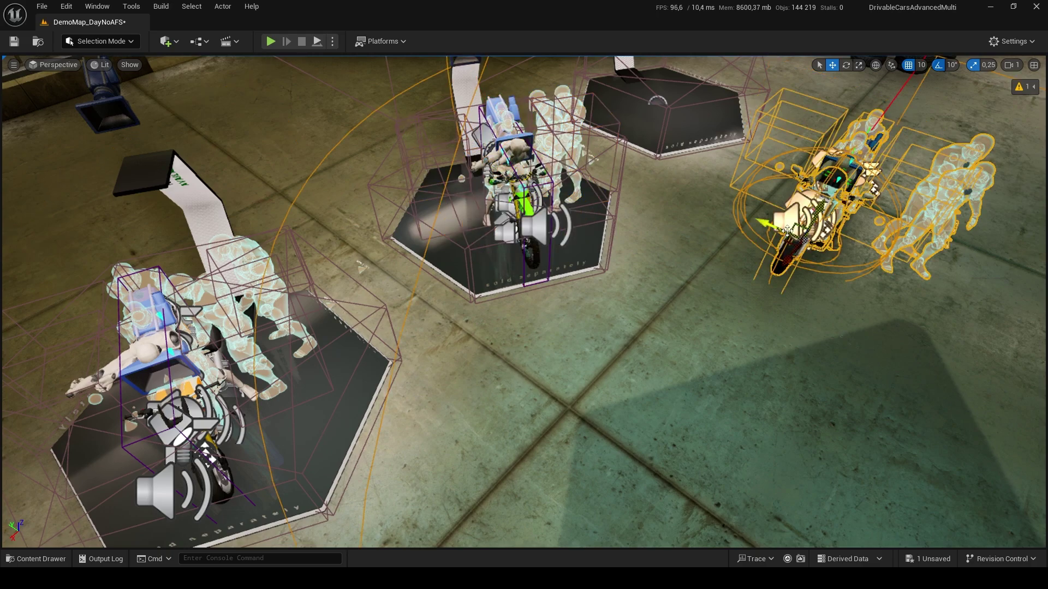
key("f")
left_click_drag(597, 356, 516, 238)
key("e")
key("w")
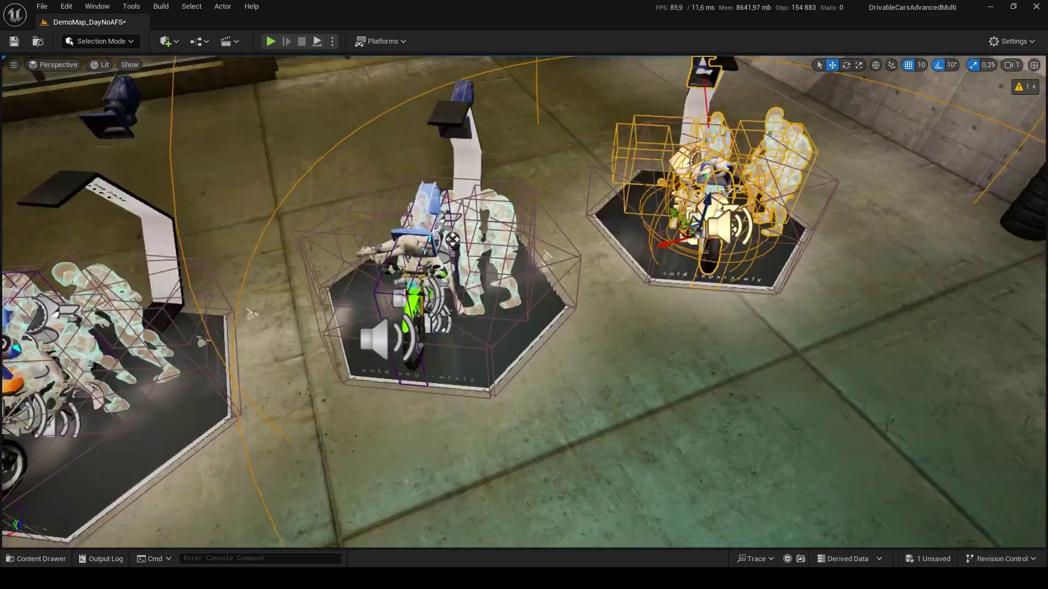
Step: Select the BP_VehicleCustomizer blueprint in the DD_Vehicles_Advanced/Blueprints/garage content folder
right_click_drag(523, 294, 519, 259)
left_click(64, 563)
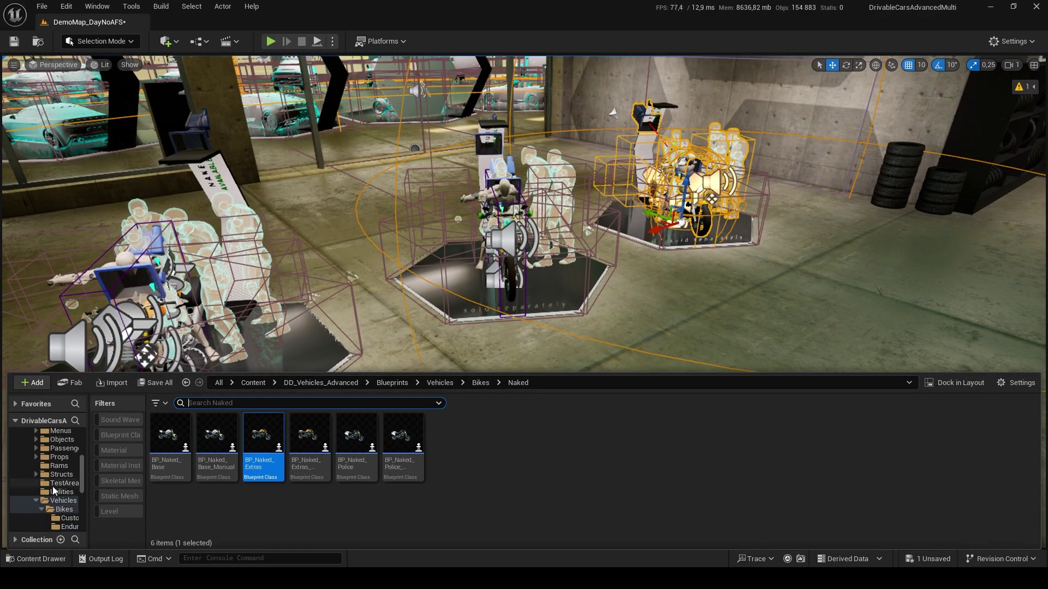
scroll(79, 485, "up", 2)
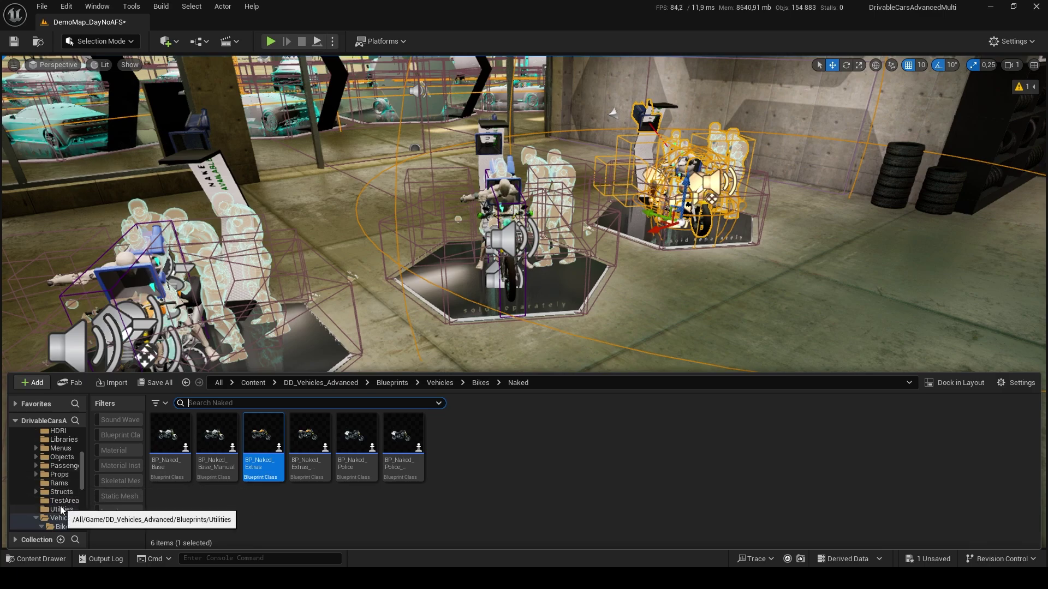
scroll(63, 508, "up", 1)
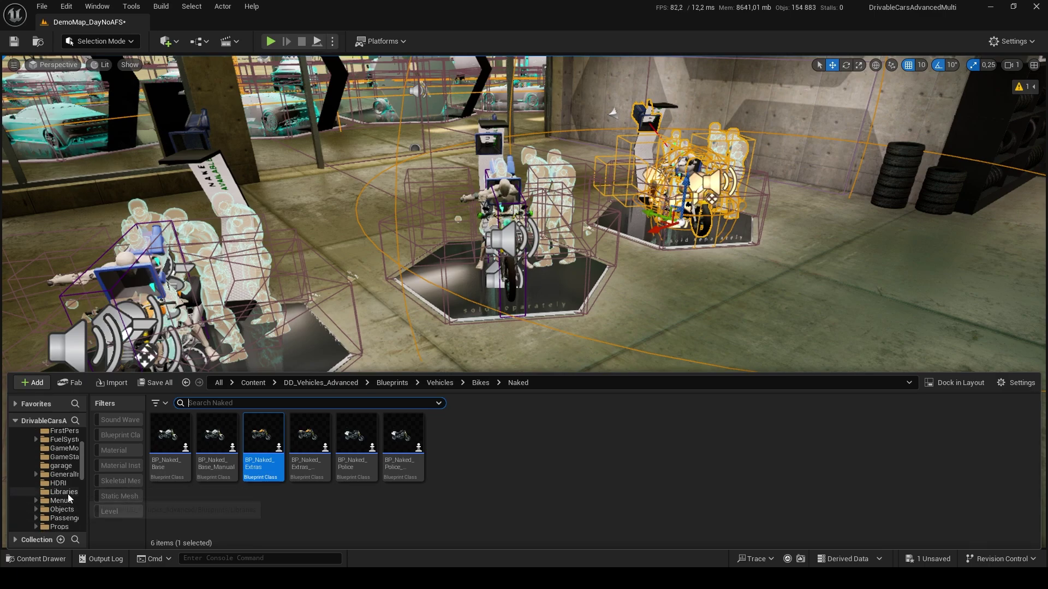
scroll(70, 489, "up", 2)
left_click(62, 467)
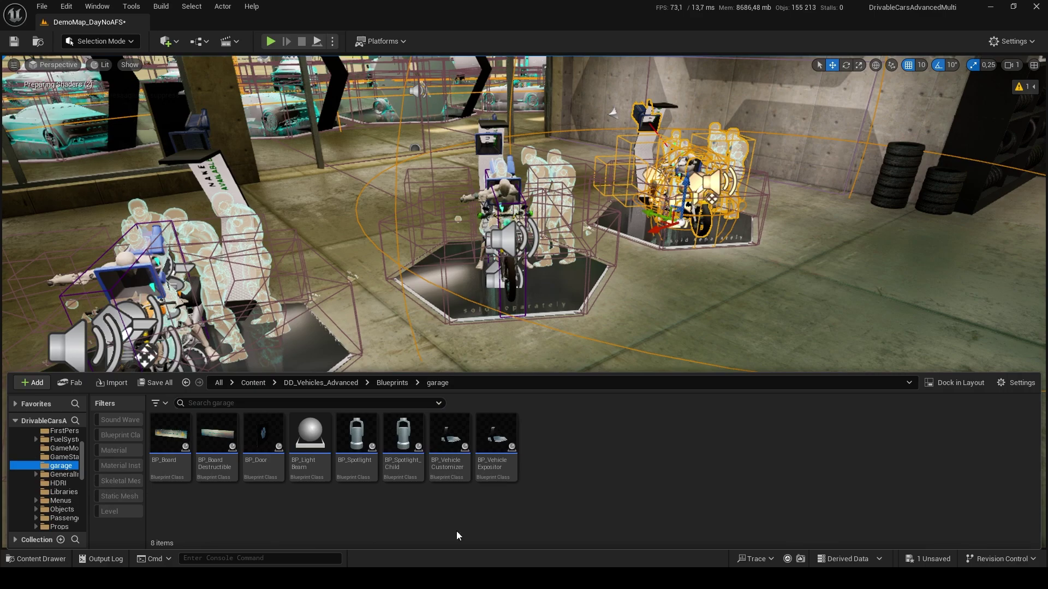
left_click(464, 453)
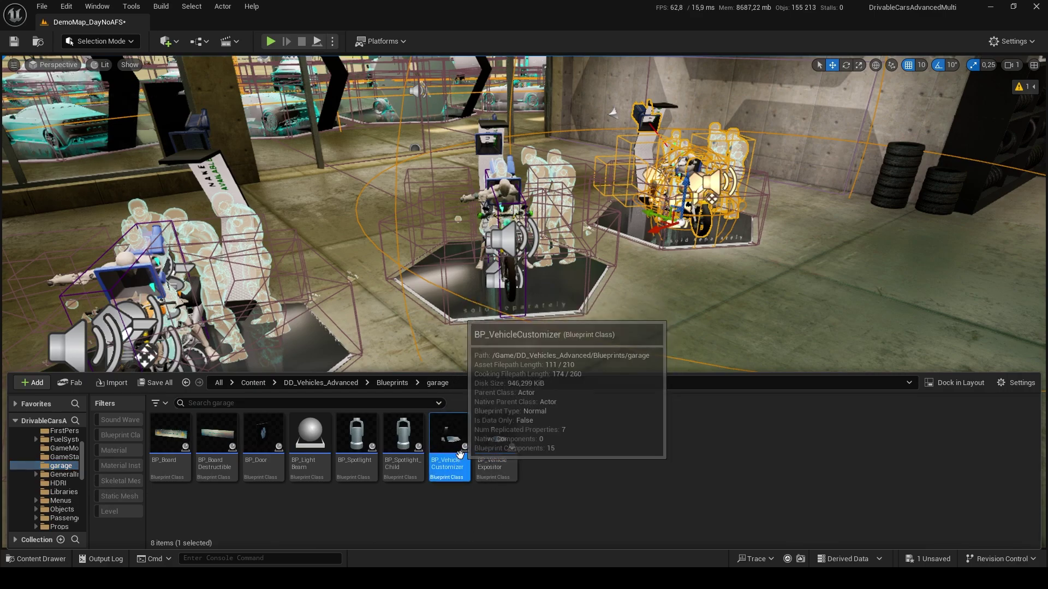
mouse_move(321, 350)
left_mouse_down()
mouse_move(331, 351)
mouse_move(326, 361)
mouse_move(321, 350)
left_mouse_up()
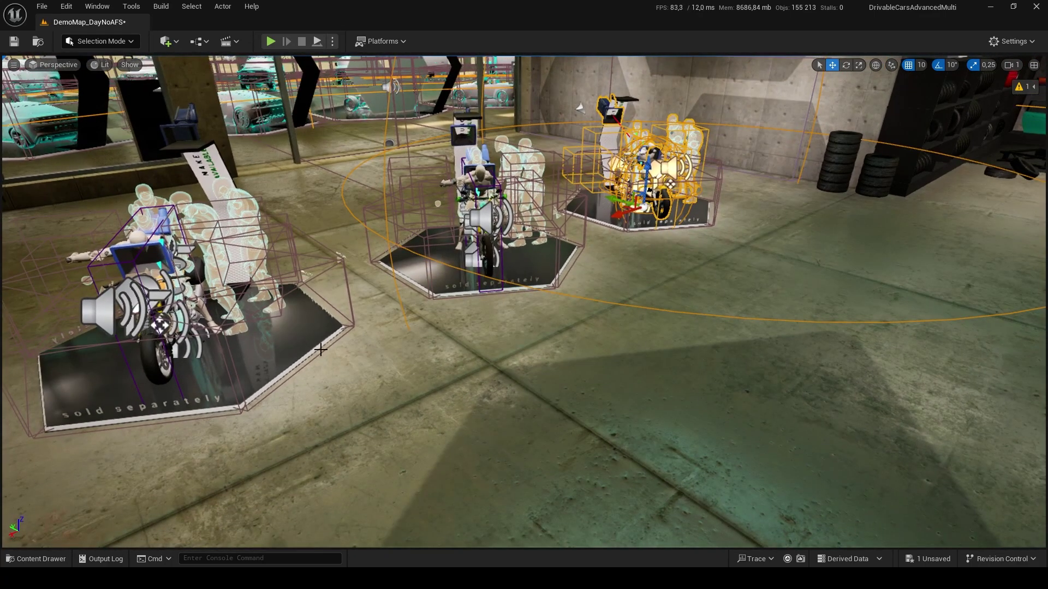
Step: Select the Naked, Enduro and Custom display platforms and replace all three with BP_VehicleCustomizer
left_click(320, 349)
left_click(548, 262, "ctrl")
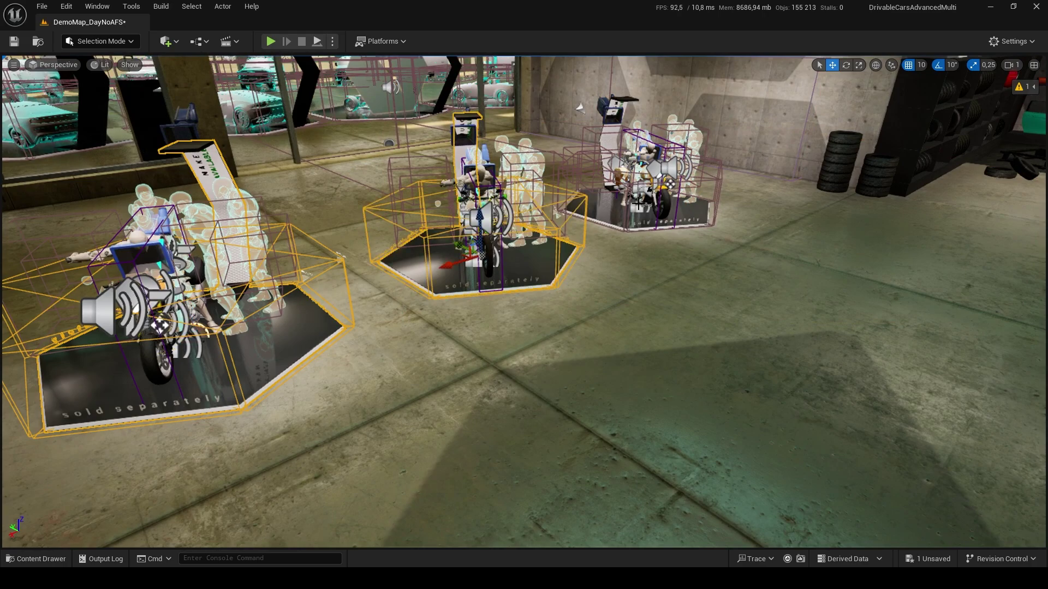
left_click(620, 218, "ctrl")
right_click(594, 215)
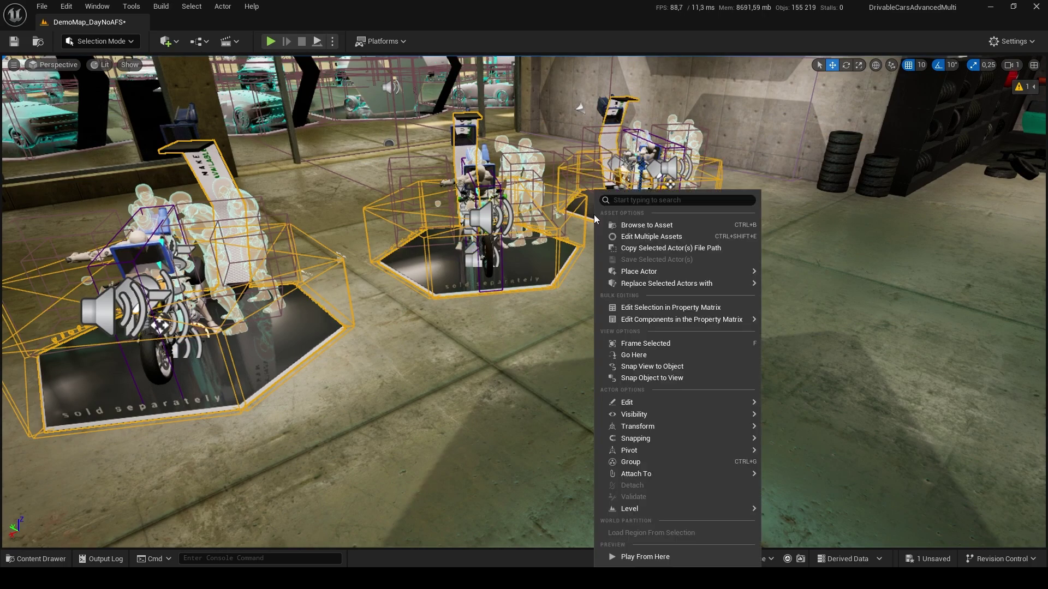
mouse_move(657, 283)
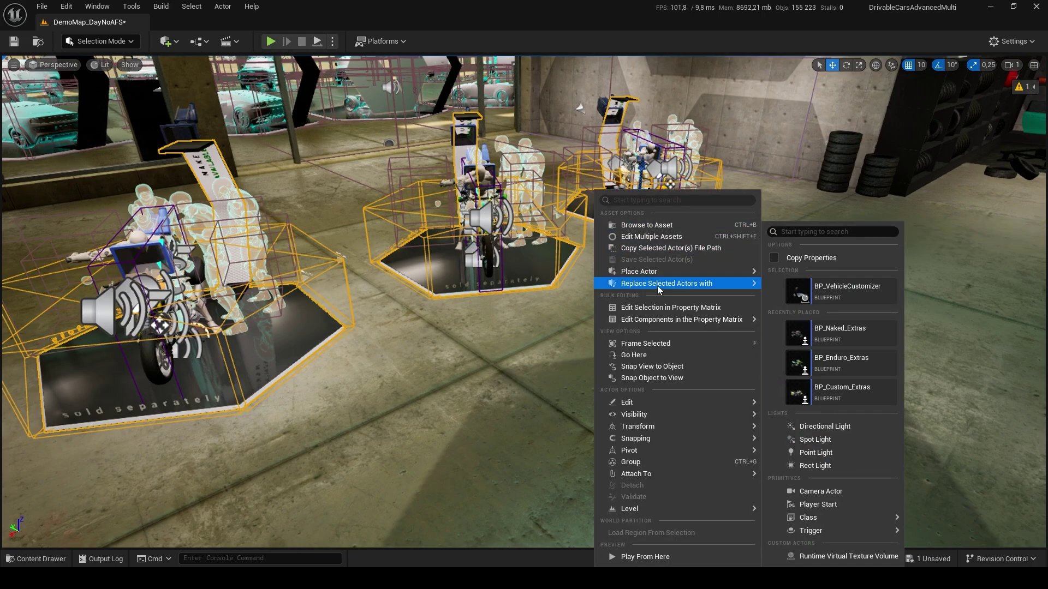
left_click(875, 293)
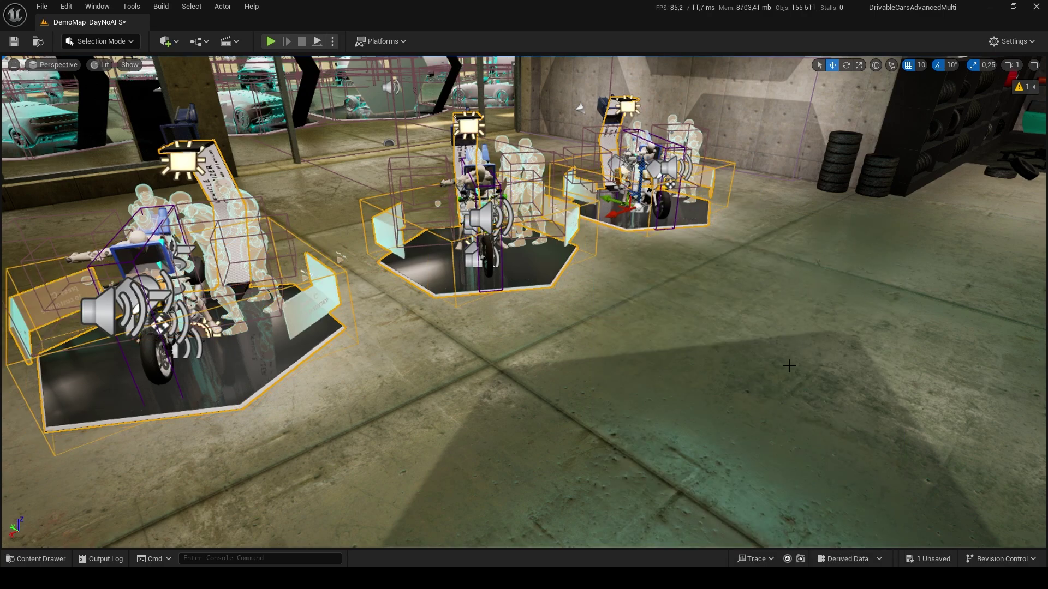
Step: Start playing the level from the garage floor in front of the bike platforms
key("s")
right_click_drag(788, 366, 662, 352)
key("a")
right_click(661, 352)
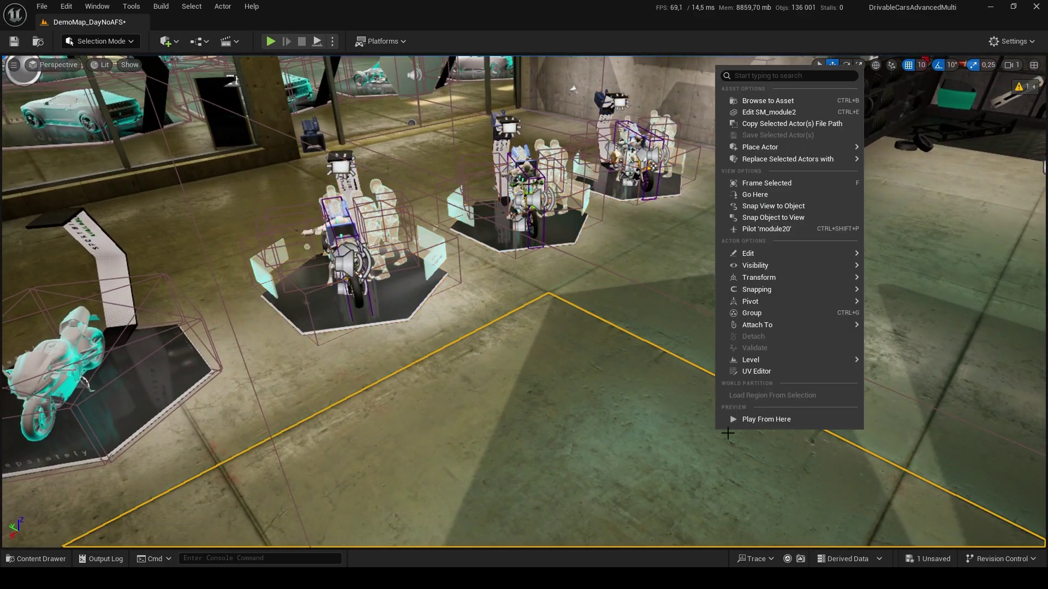
left_click(780, 420)
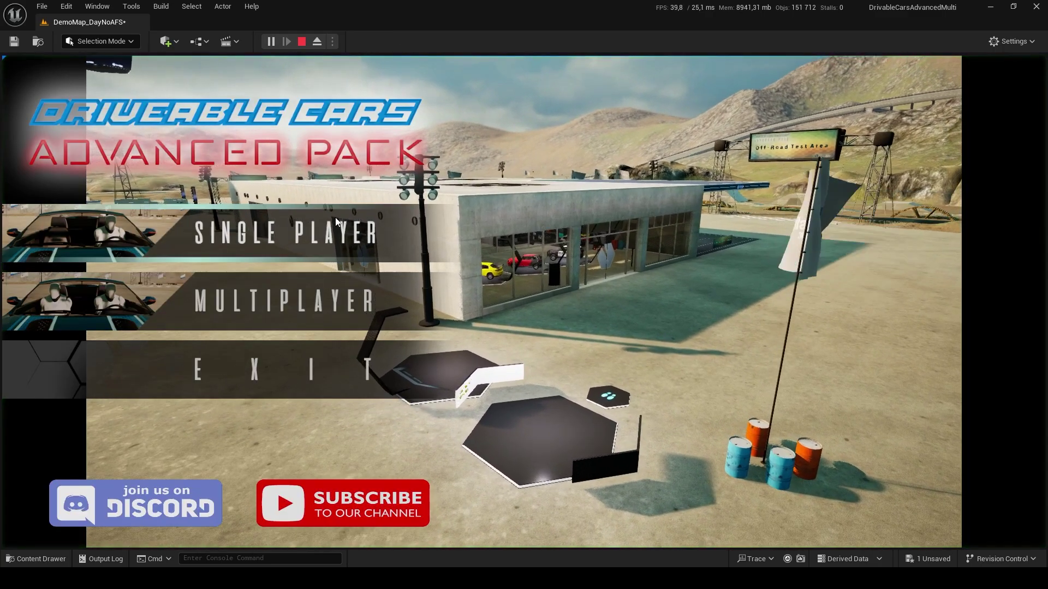
Step: Start a single-player game on the Day Light Map and run to the Custom bike's platform
left_click(286, 238)
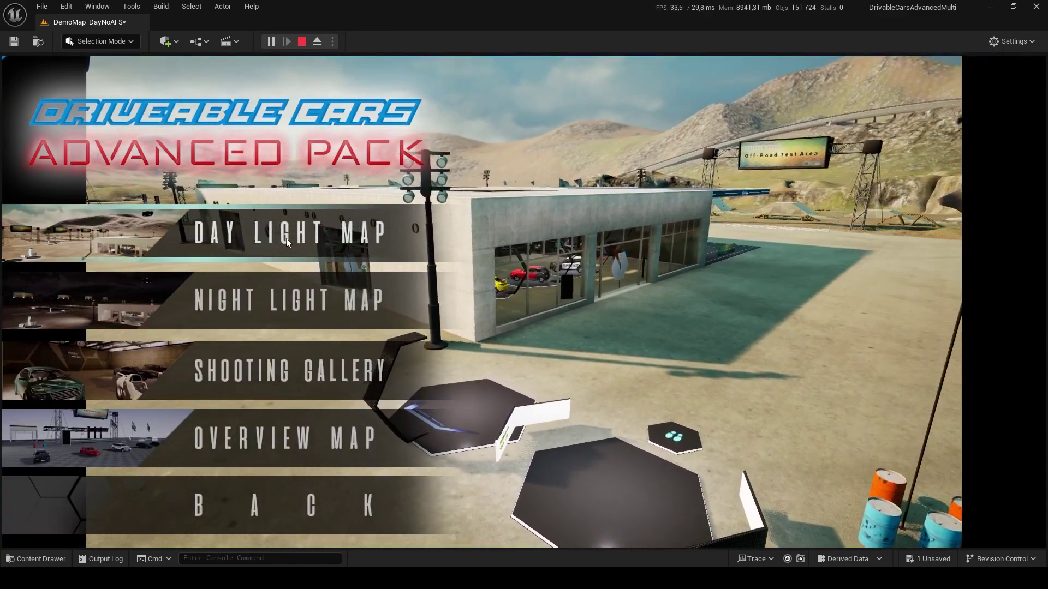
left_click(286, 238)
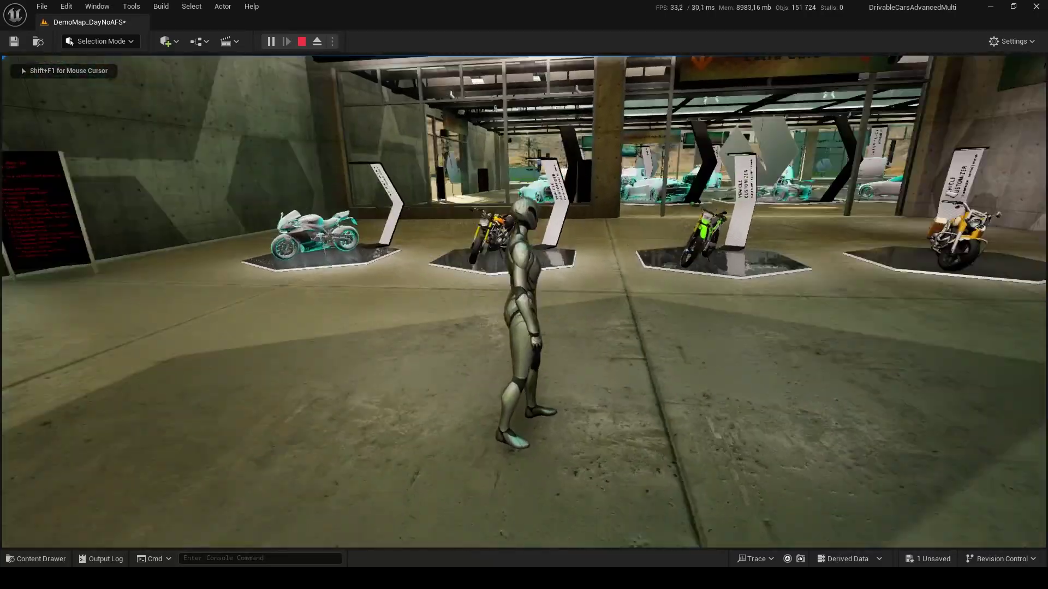
key("w")
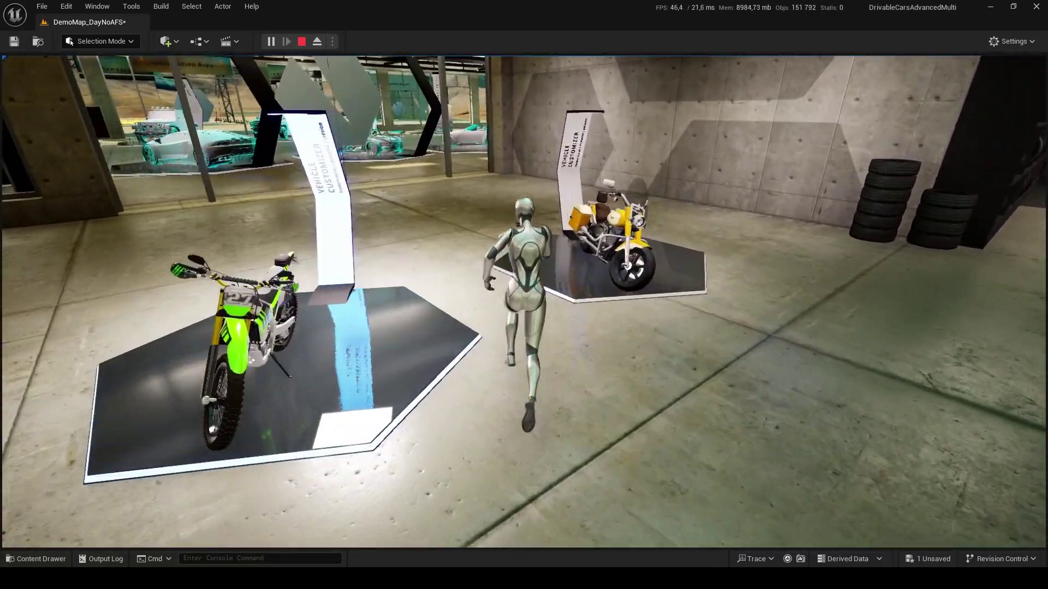
Step: Set the Custom bike's vehicle version to police in its Vehicle Customizer and close the customizer
key("c")
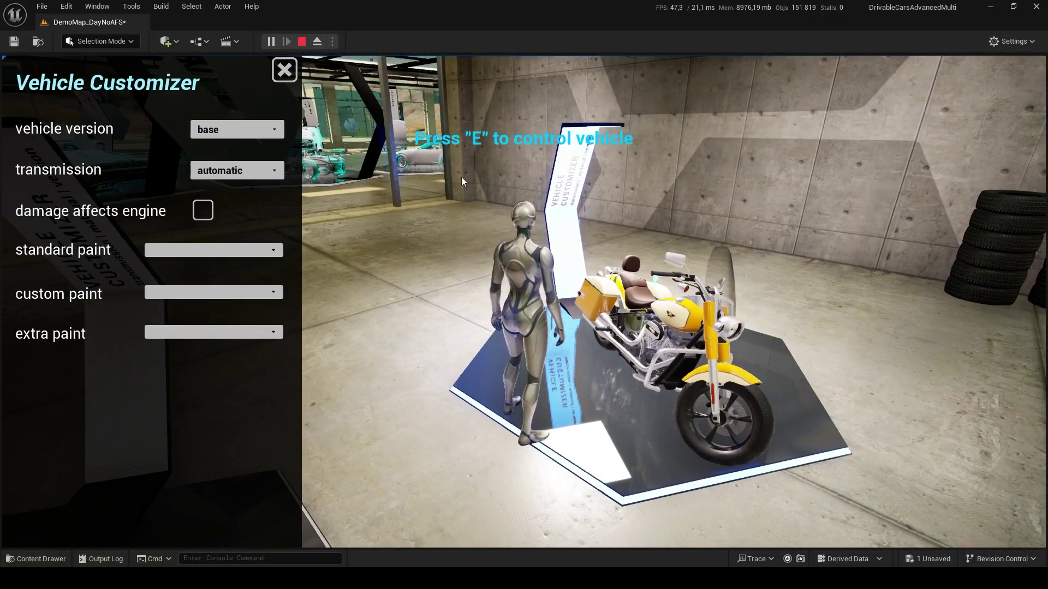
left_click(234, 130)
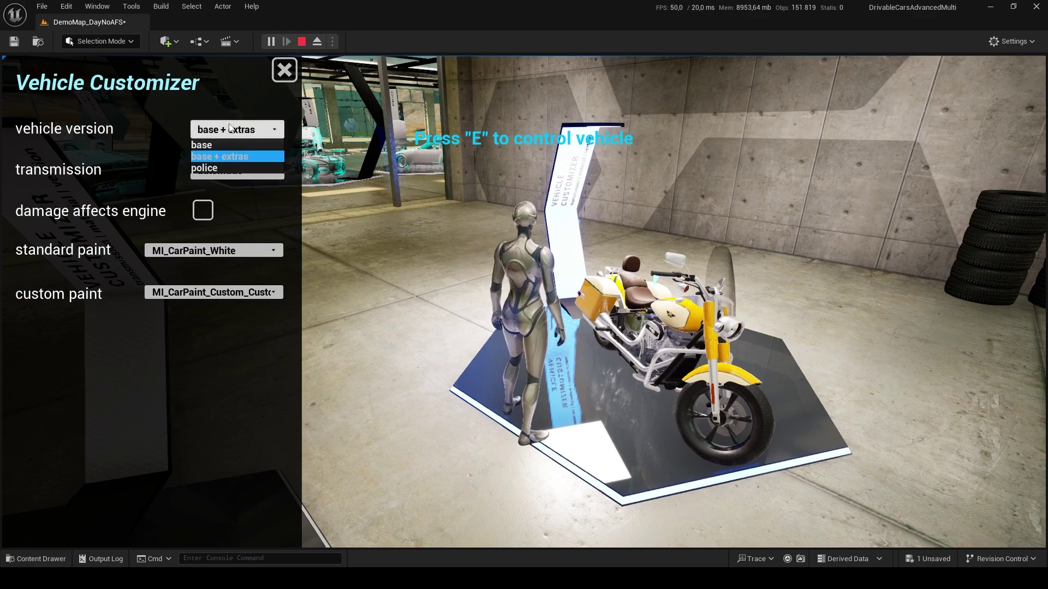
left_click(227, 168)
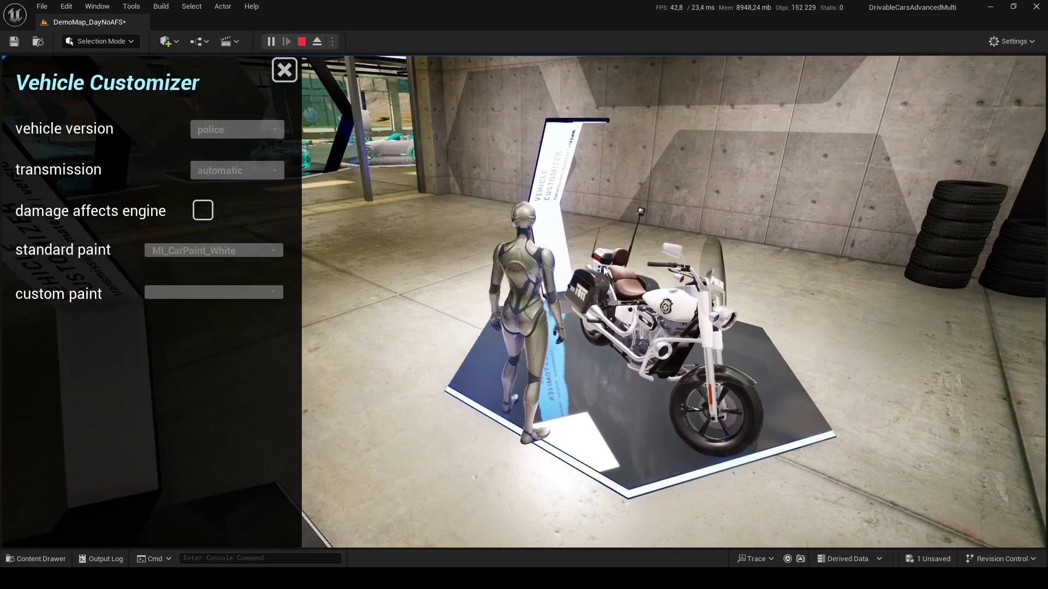
left_click(284, 70)
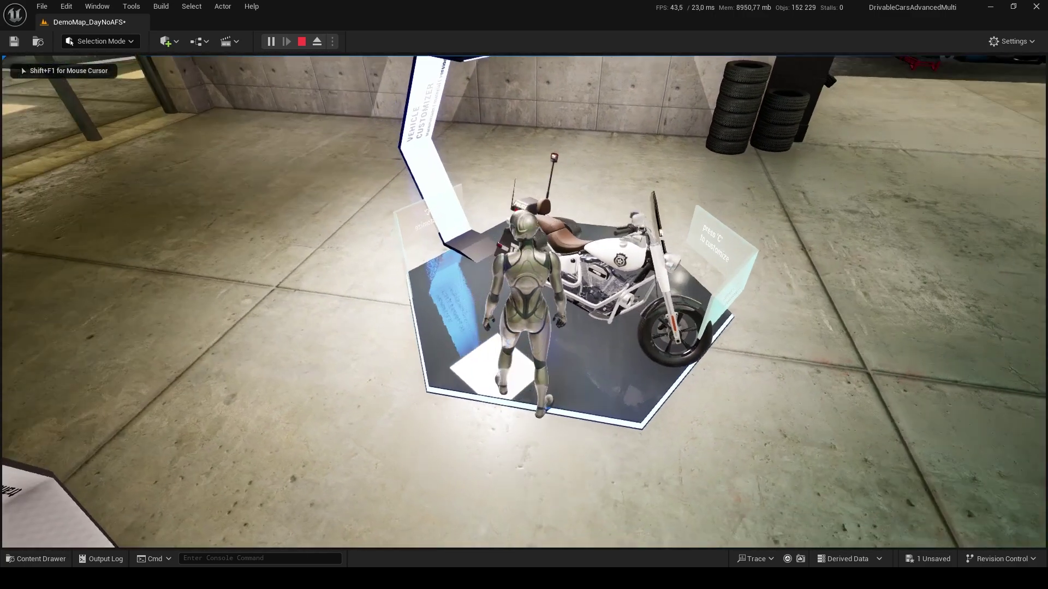
Step: Mount the police bike and test-ride it out of the garage through the Driving Area exit, steering and braking on the open ground
key("f")
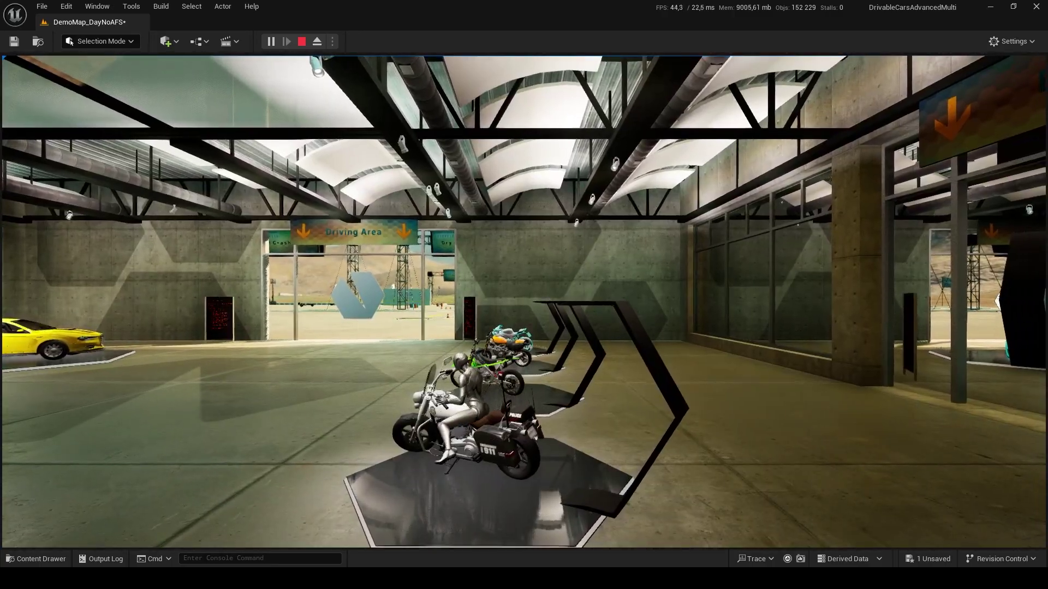
key("w")
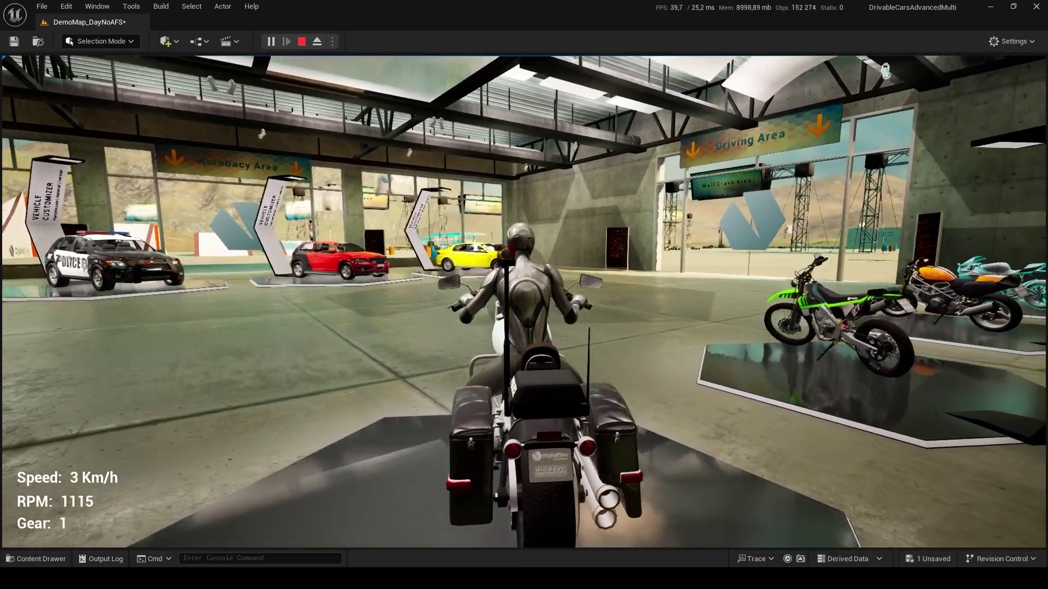
key("w")
key("d")
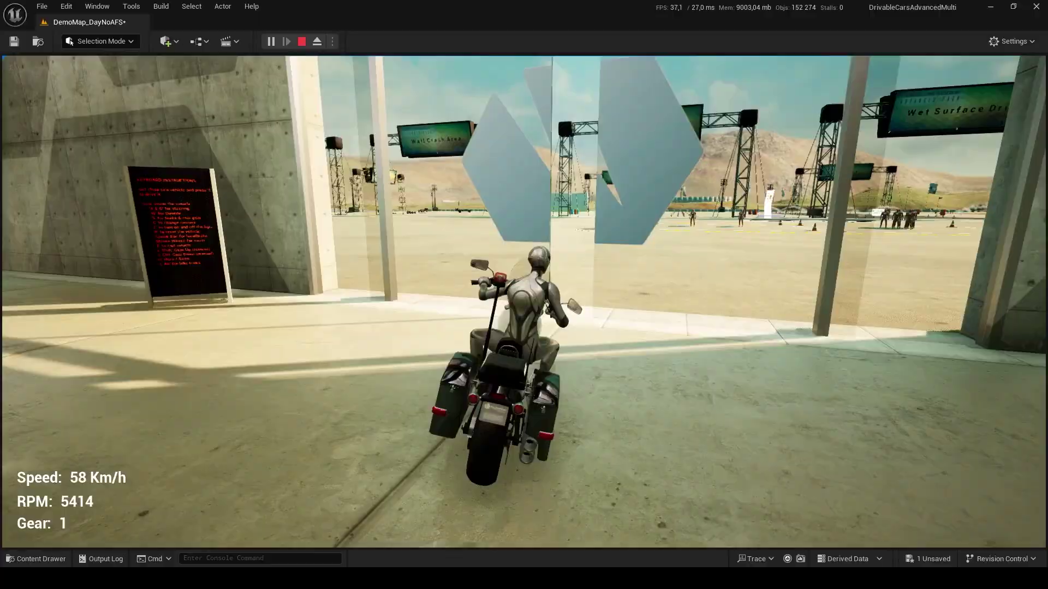
key("w")
key("a")
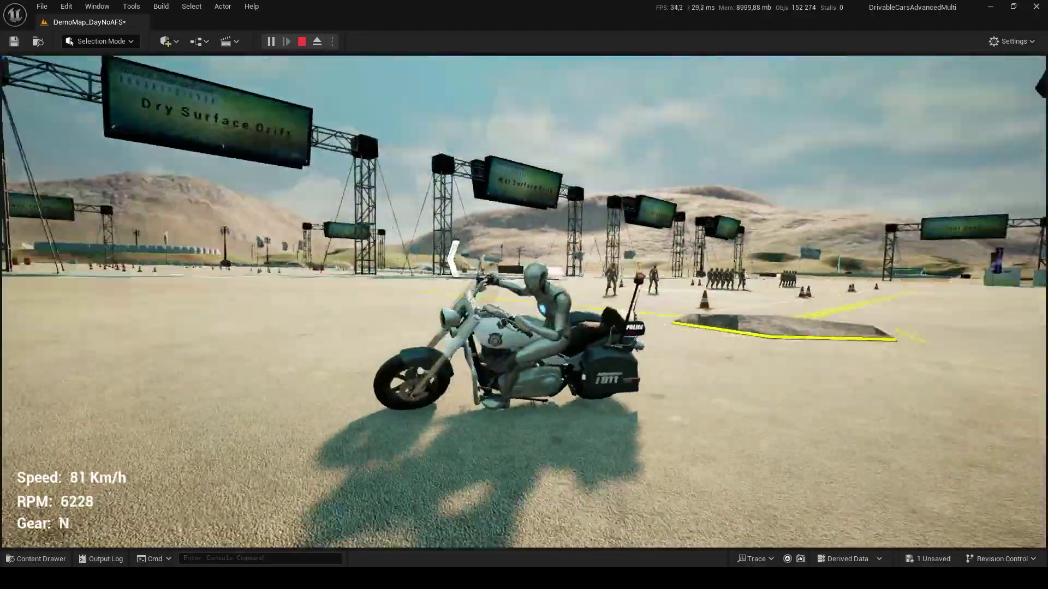
key("w")
key("s")
key("d")
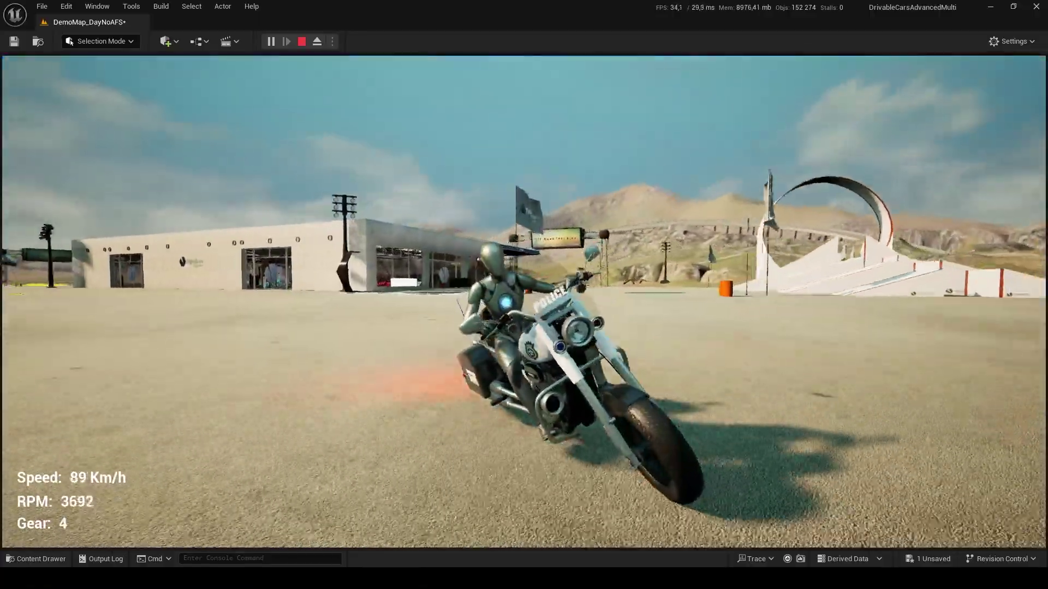
key("s")
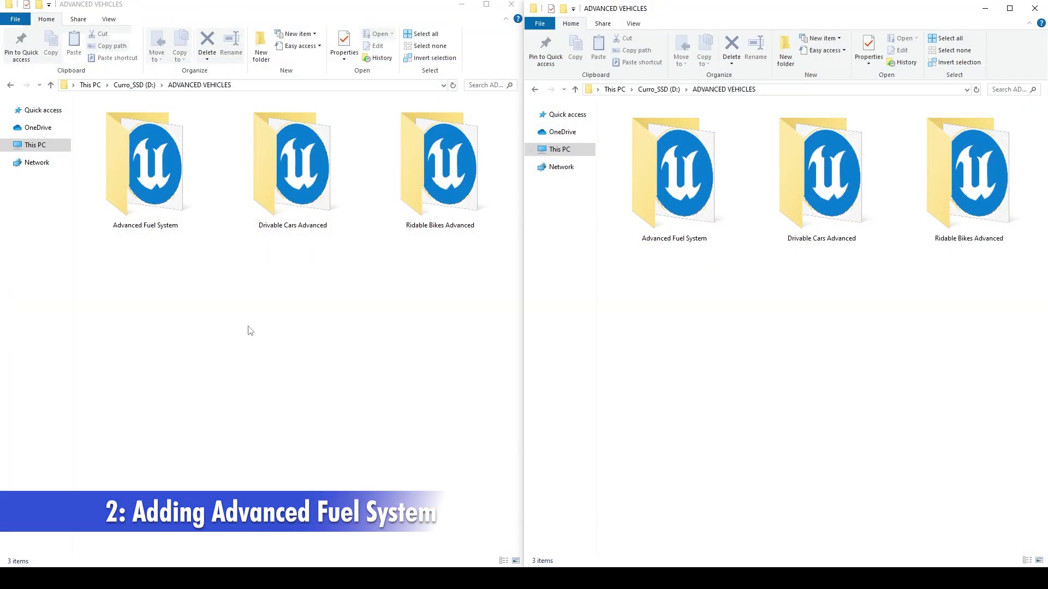
Step: Show the Drivable Cars Advanced and Advanced Fuel System project folders side by side in File Explorer
left_click(294, 226)
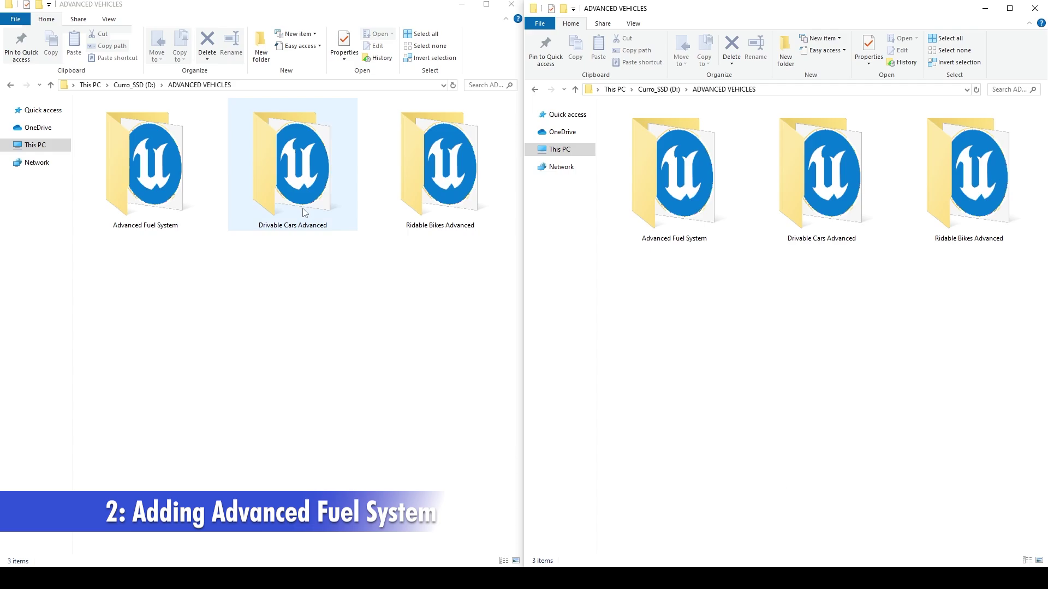
double_click(310, 210)
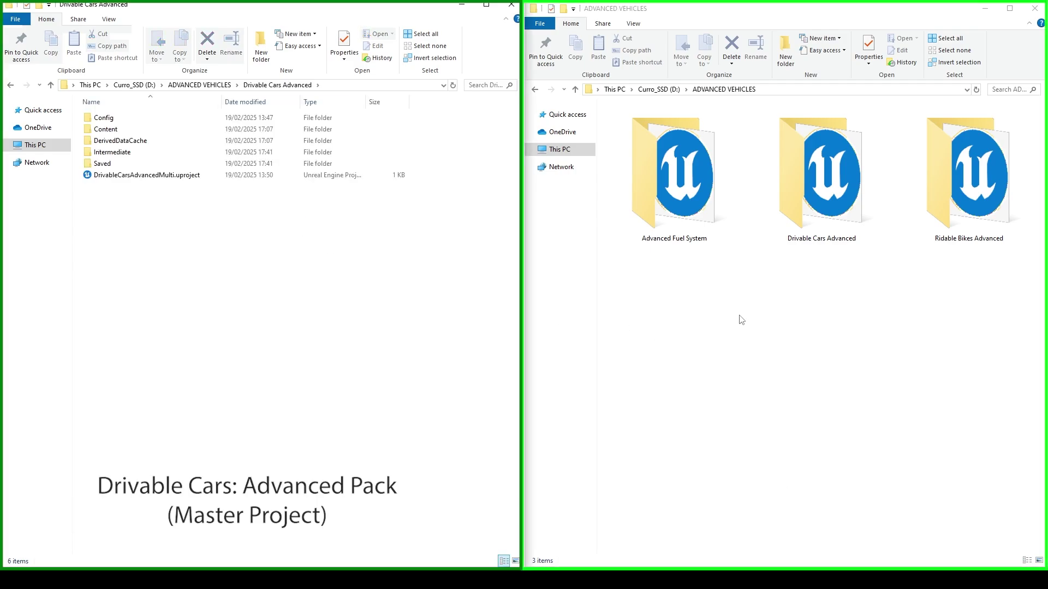
double_click(697, 213)
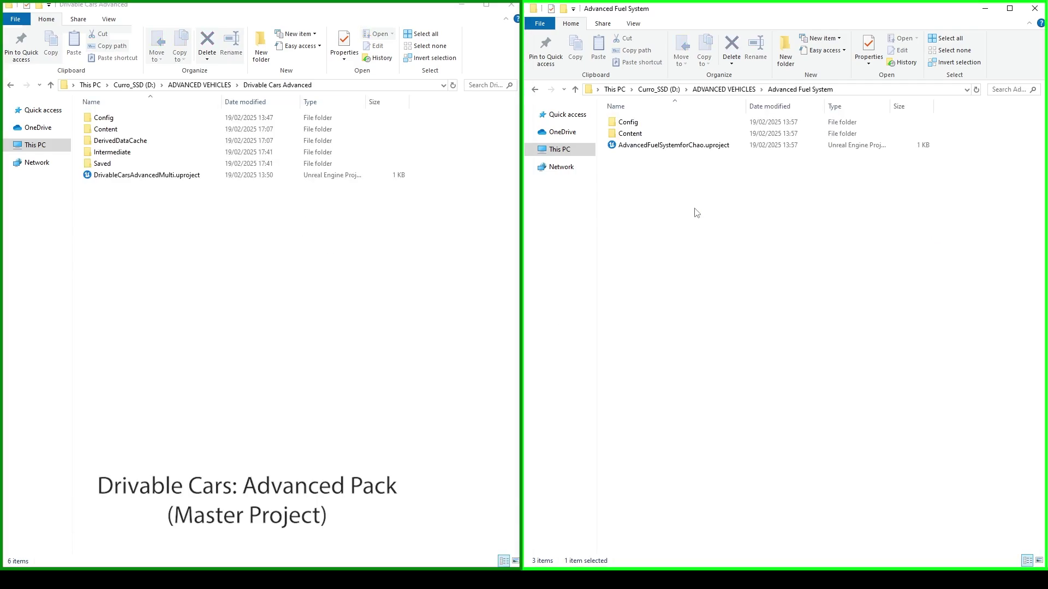
Step: Copy the Advanced Fuel System Content folder into the Drivable Cars Advanced folder, skipping files with the same names
left_click(636, 136)
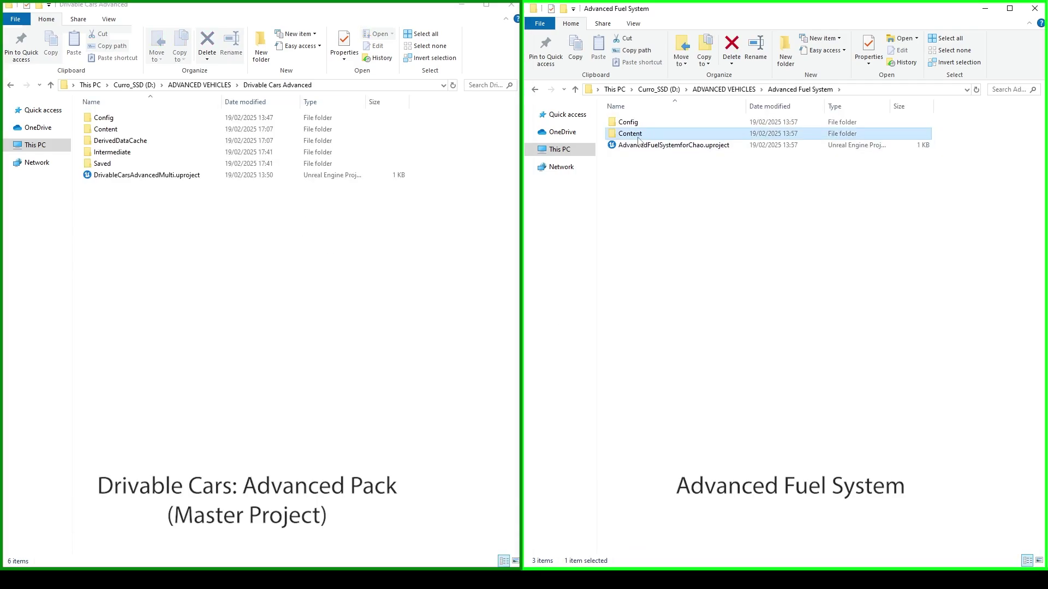
left_click(576, 51)
left_click(242, 214)
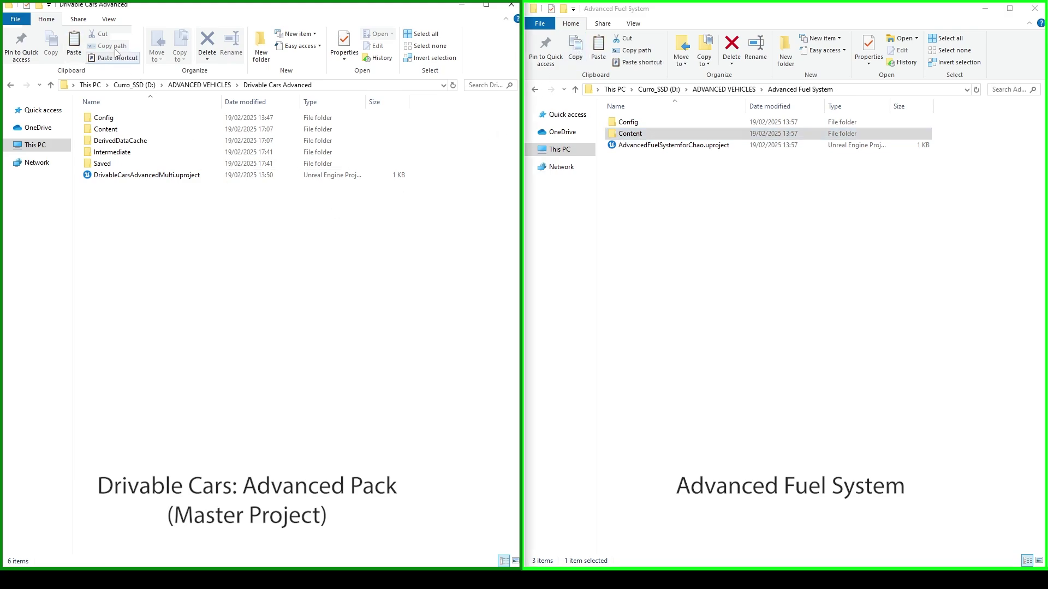
left_click(79, 40)
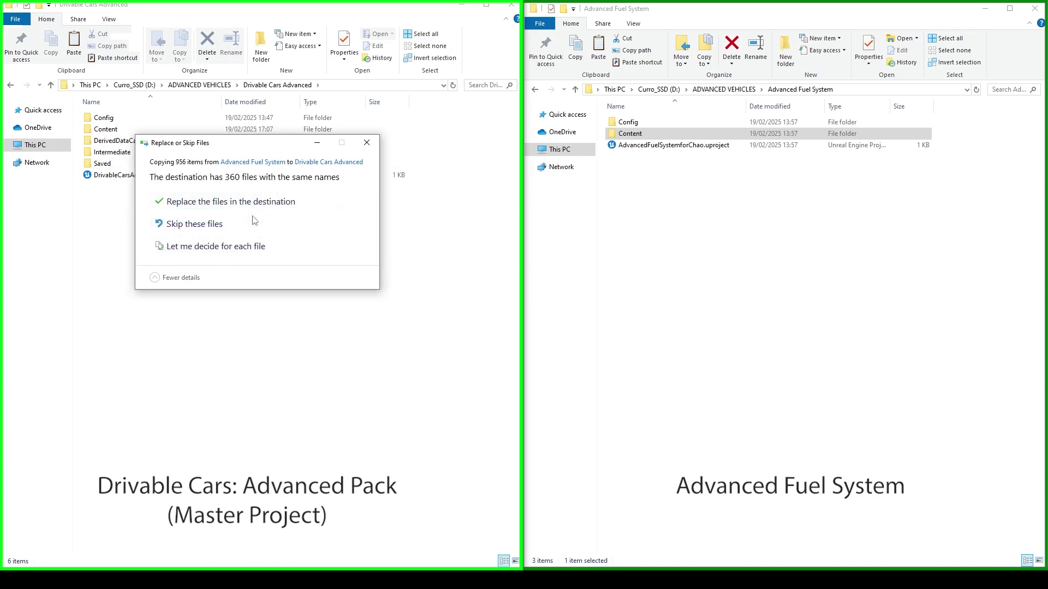
left_click(212, 226)
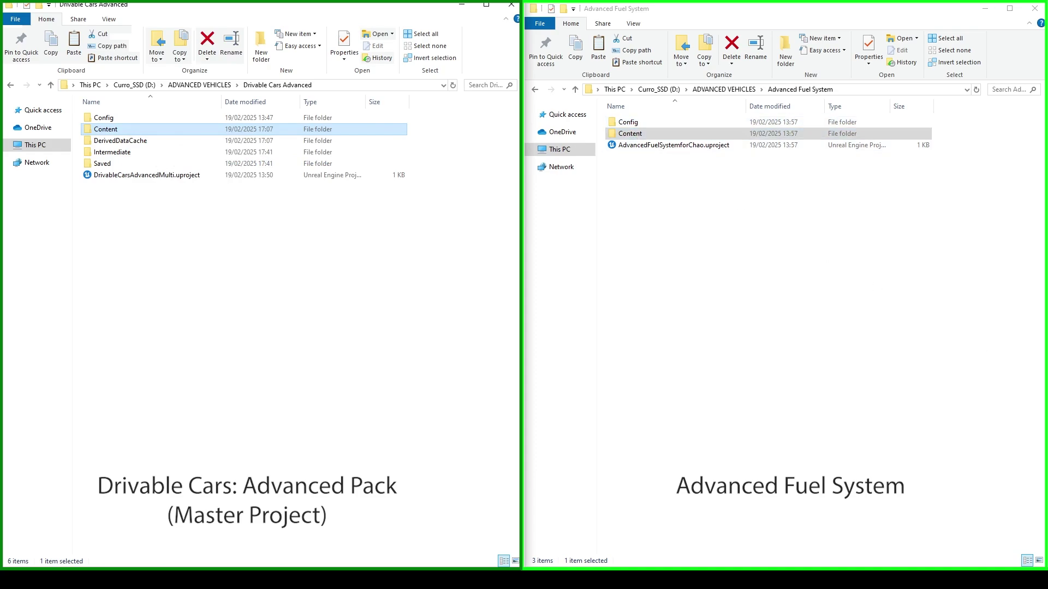
Step: Copy BP_FuelSystem.uasset from Content/DD_Vehicles_Advanced/Blueprints/FuelSystem of the Advanced Fuel System project
double_click(651, 133)
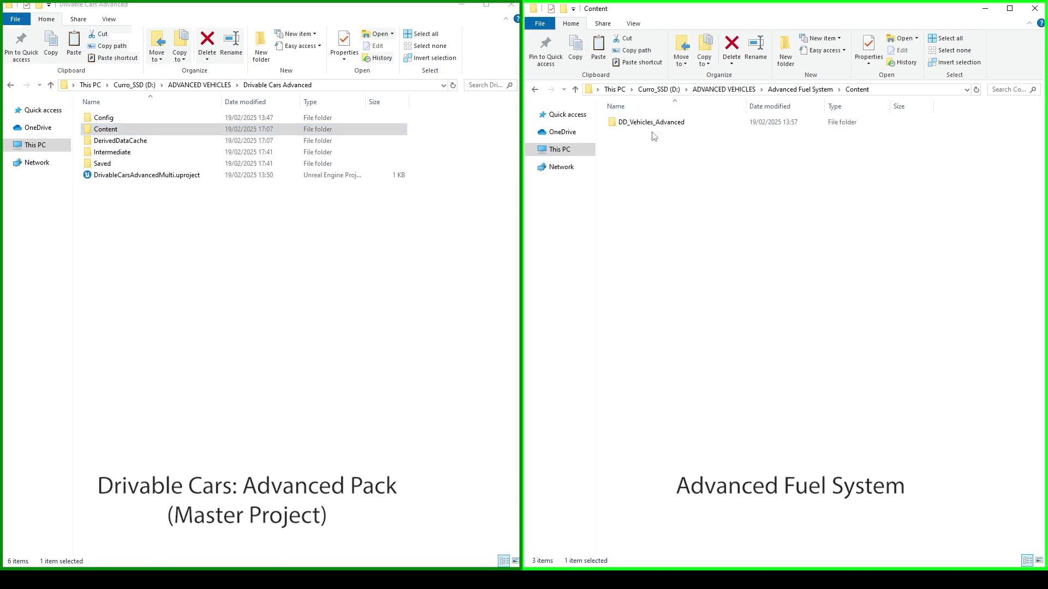
left_click(670, 125)
double_click(670, 125)
double_click(659, 134)
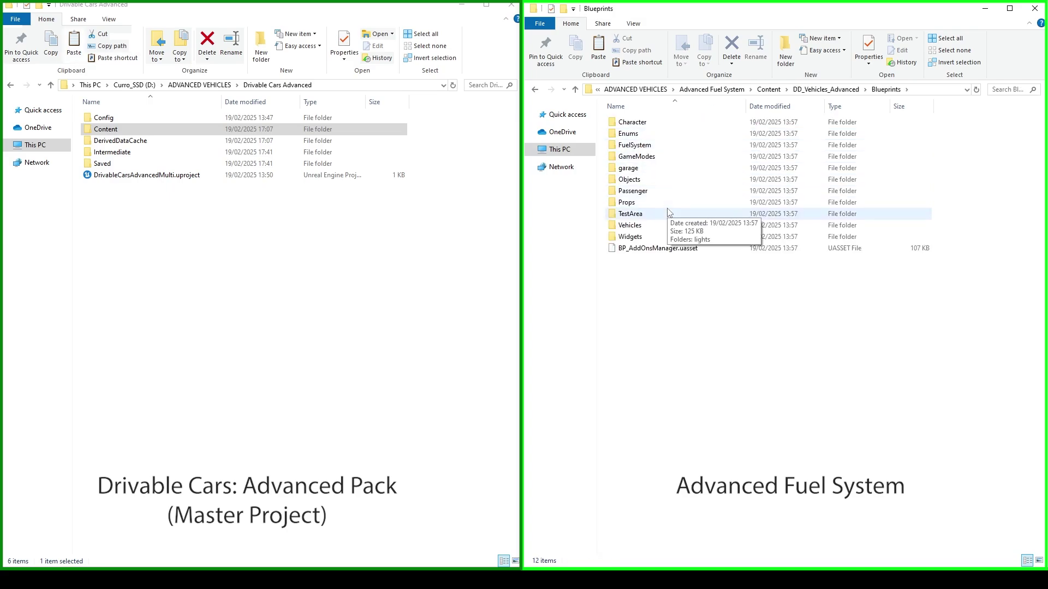
double_click(634, 146)
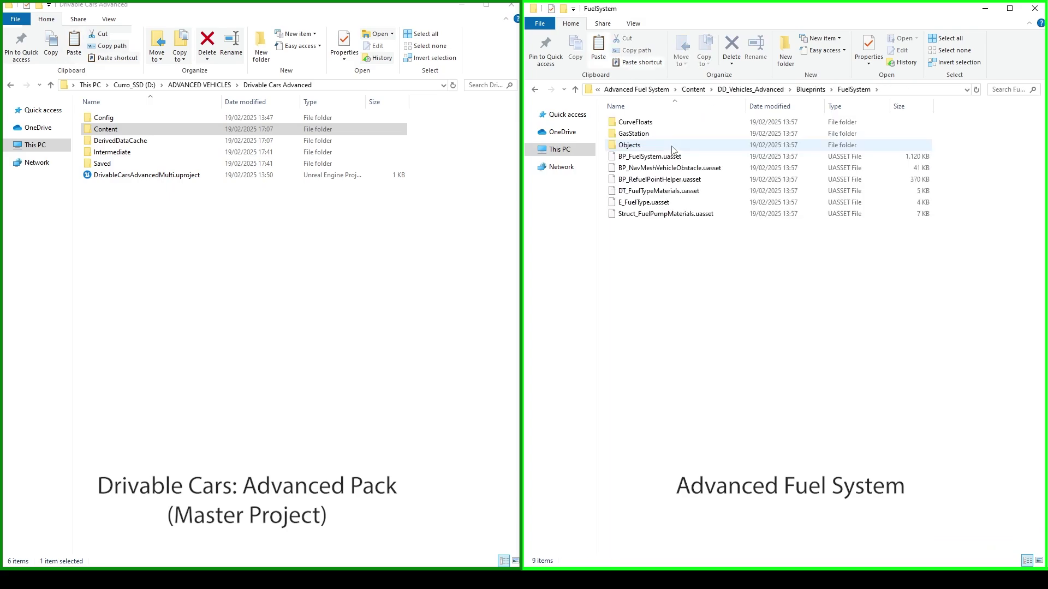
left_click(677, 160)
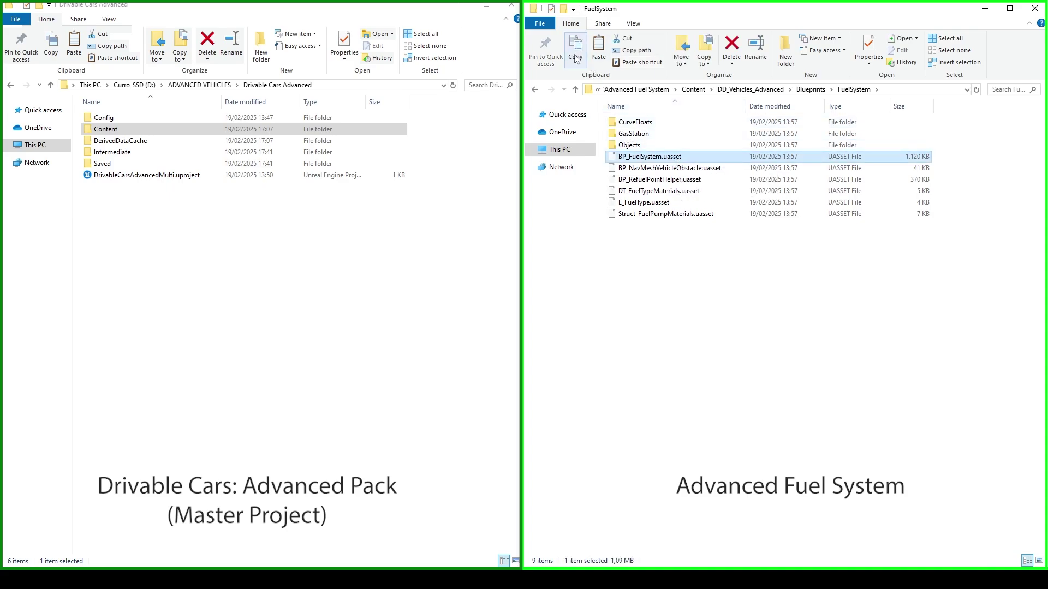
Step: Paste BP_FuelSystem.uasset into Content/DD_Vehicles_Advanced/Blueprints/FuelSystem of Drivable Cars Advanced, replacing the existing file
double_click(103, 131)
double_click(118, 134)
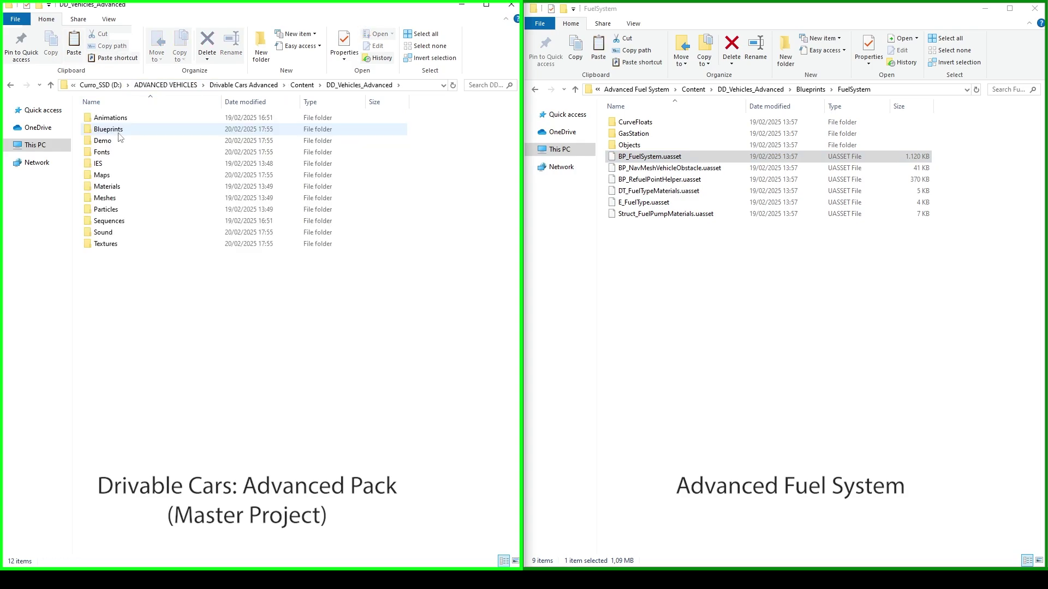
double_click(119, 135)
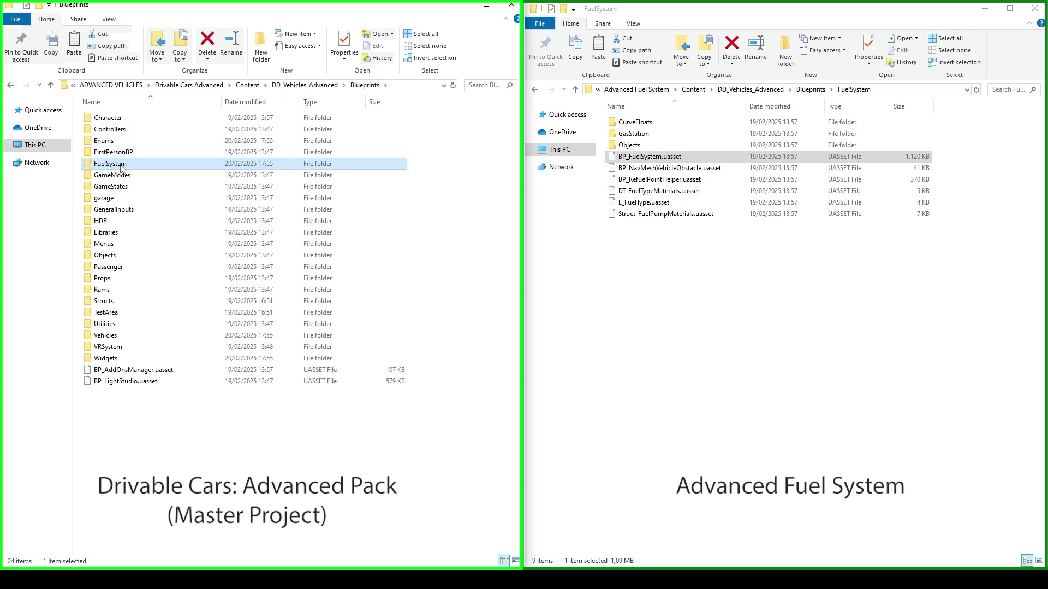
double_click(120, 164)
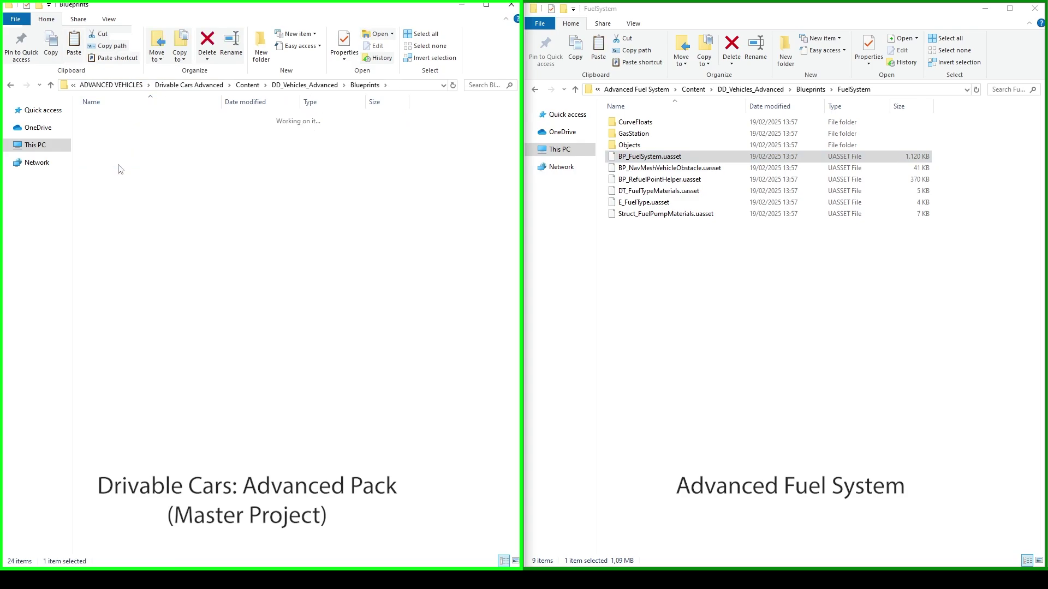
left_click(79, 48)
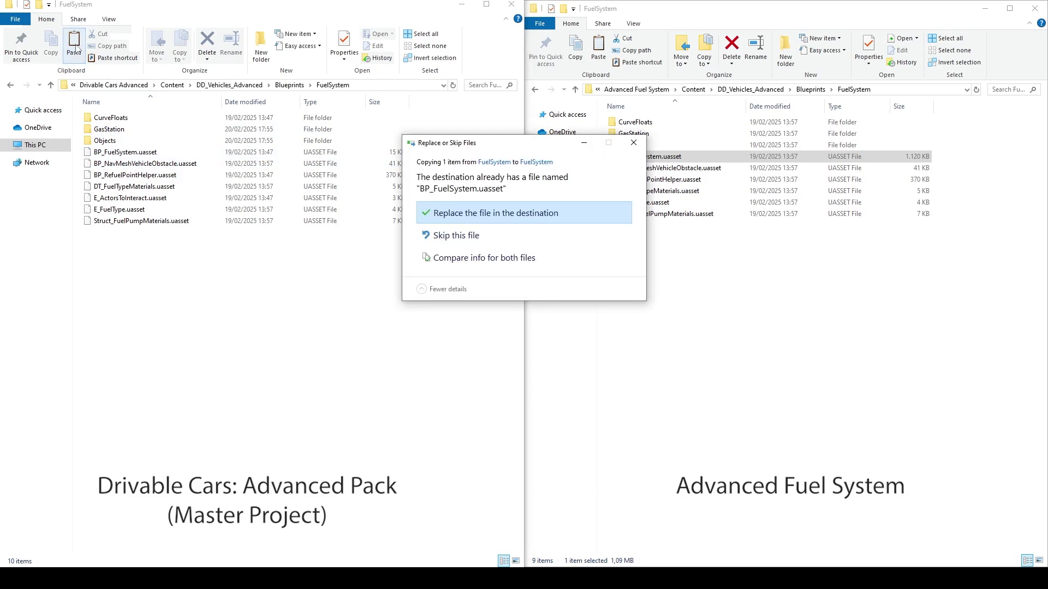
left_click(488, 215)
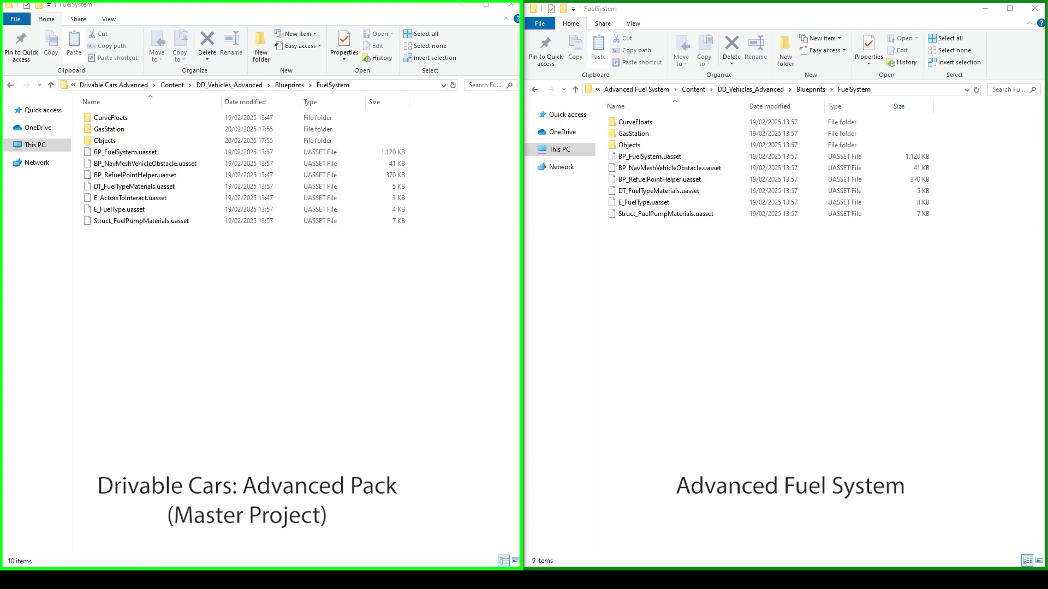
left_click(279, 424)
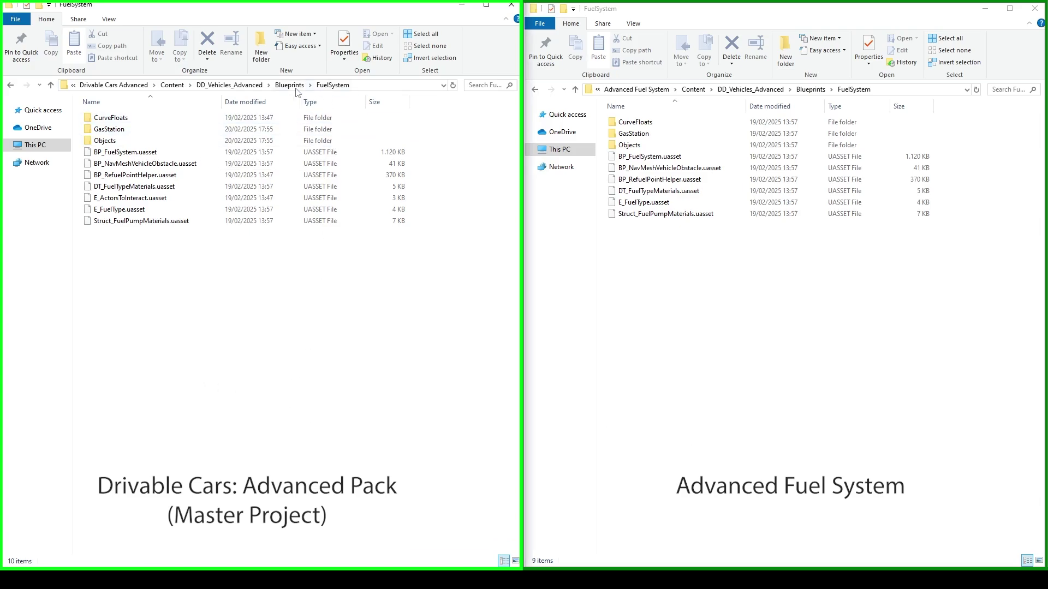
Step: Return to the Drivable Cars Advanced root folder and open DrivableCarsAdvancedMulti.uproject in Unreal Editor
left_click(116, 87)
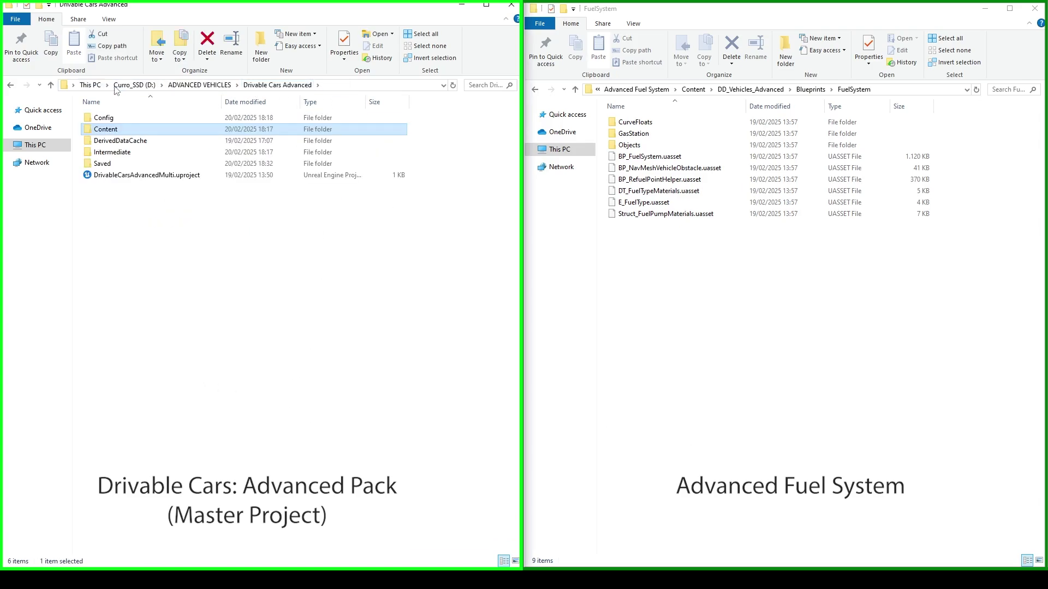
left_click(118, 176)
double_click(127, 181)
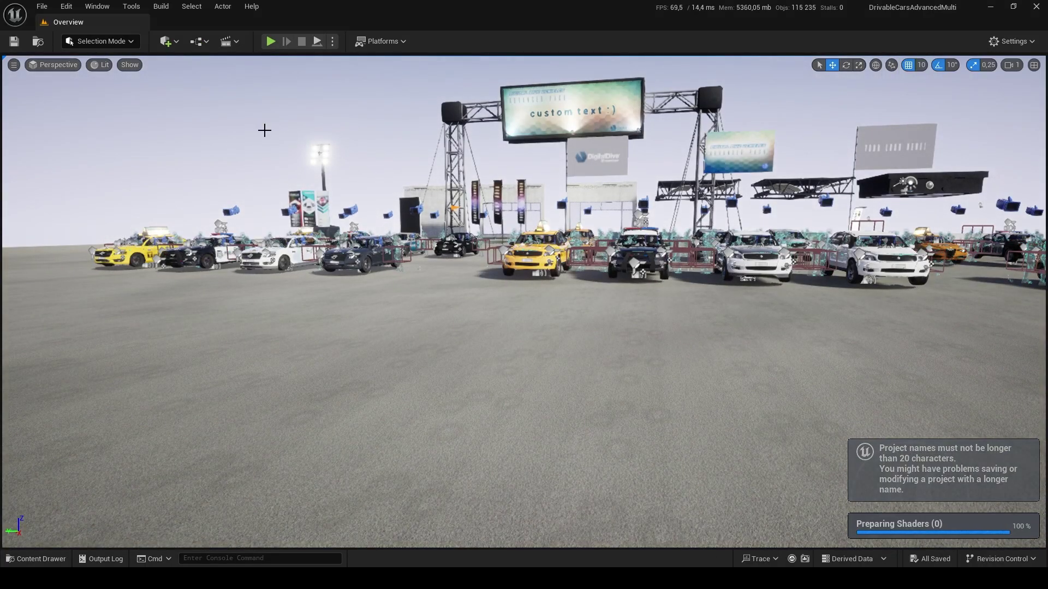
Step: Open the AFS_DemoMap level from the DD_Vehicles_Advanced/Maps folder
left_click(42, 7)
left_click(77, 61)
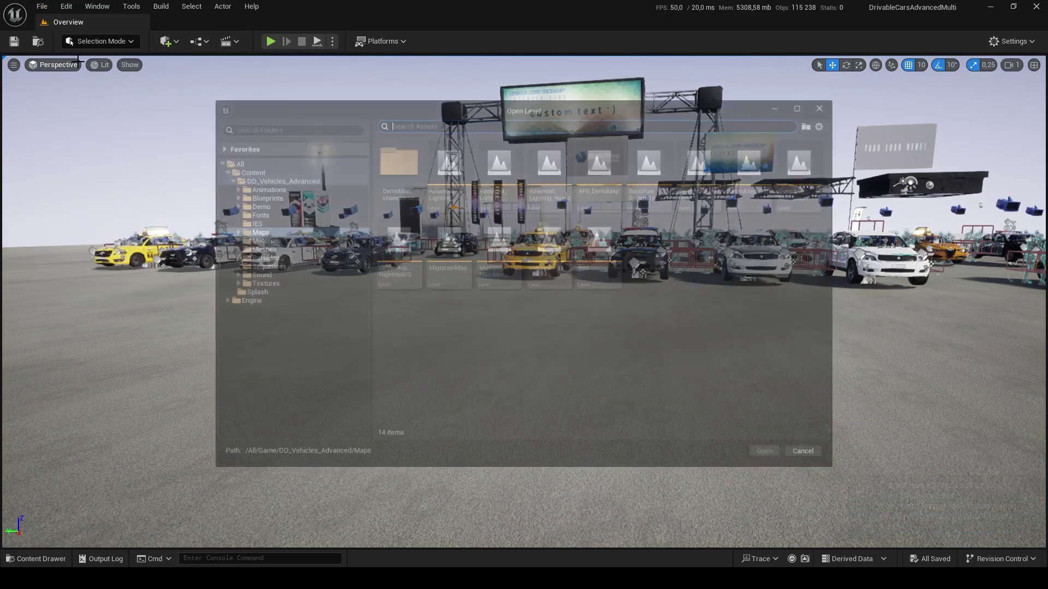
left_click(594, 188)
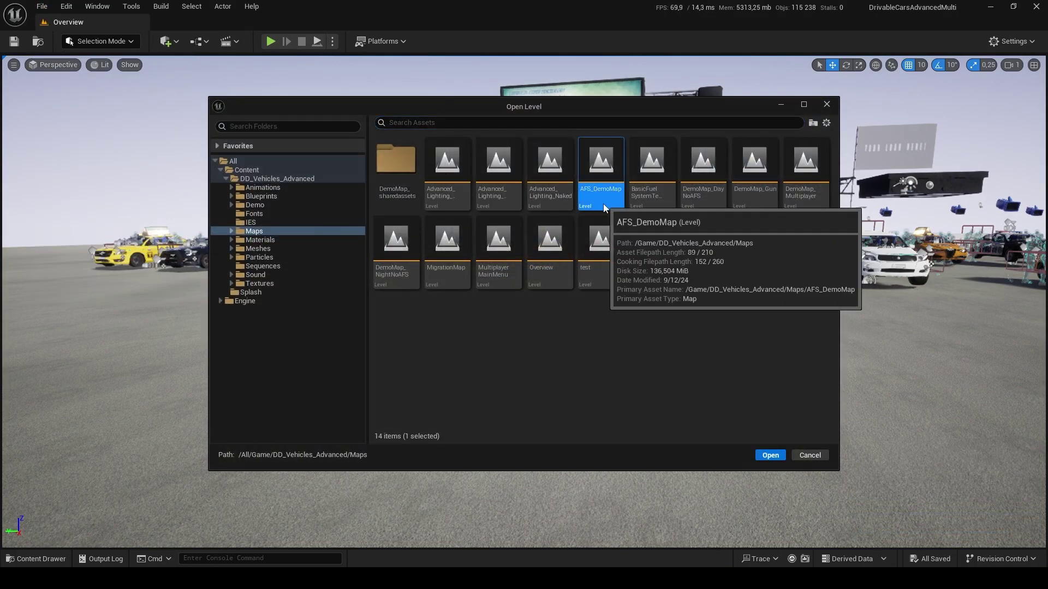
key("Return")
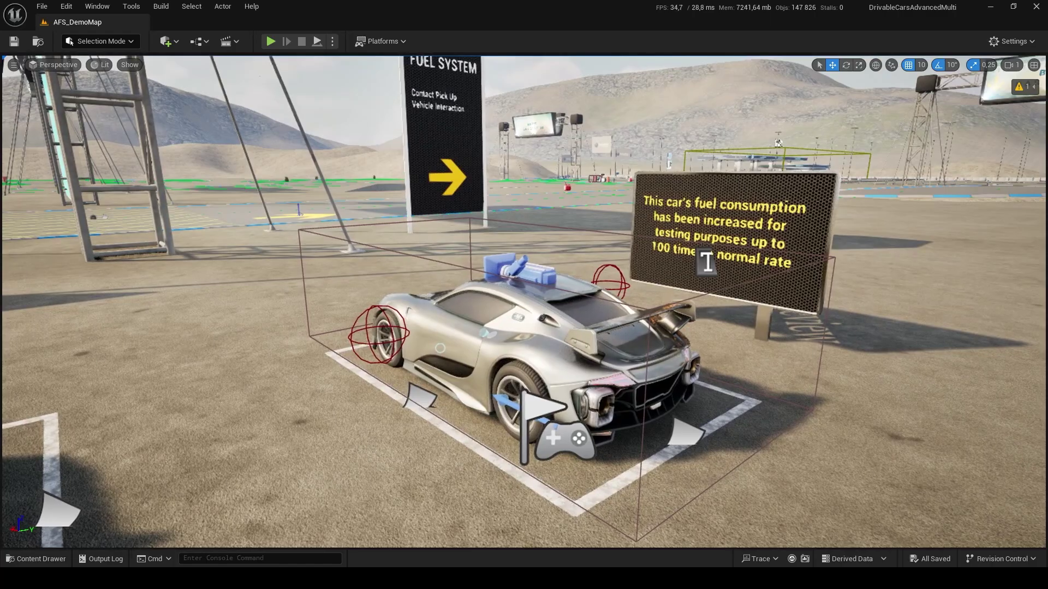
Step: Place BP_Sedan_child_extras from DD_Vehicles_Advanced/Blueprints/Vehicles/Cars/Sedan in the level, between the translucent car placeholder and the silver sports car
left_click(650, 327)
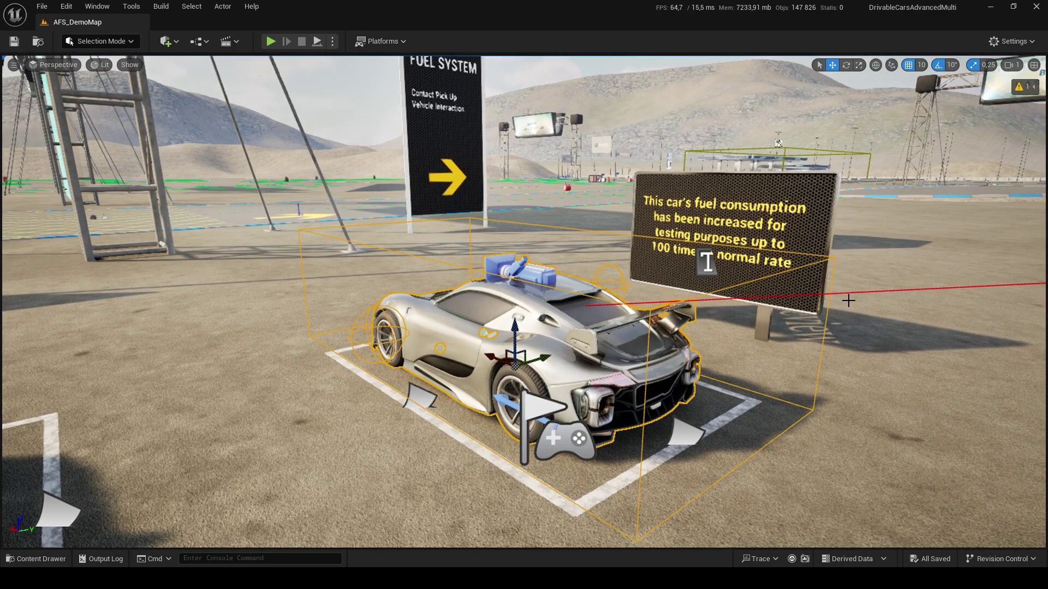
right_click_drag(842, 313, 819, 305)
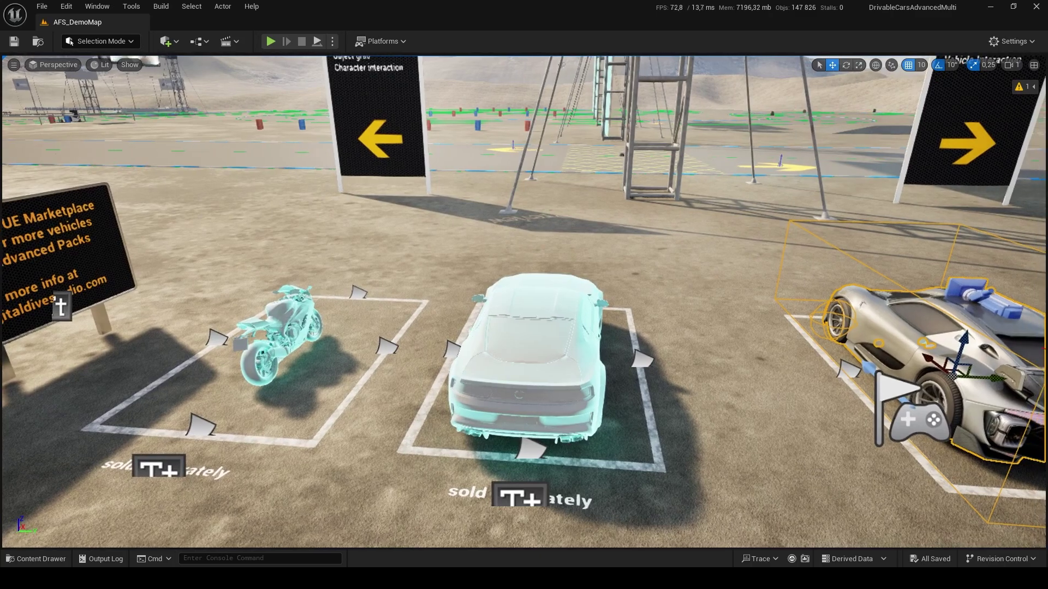
left_click(41, 559)
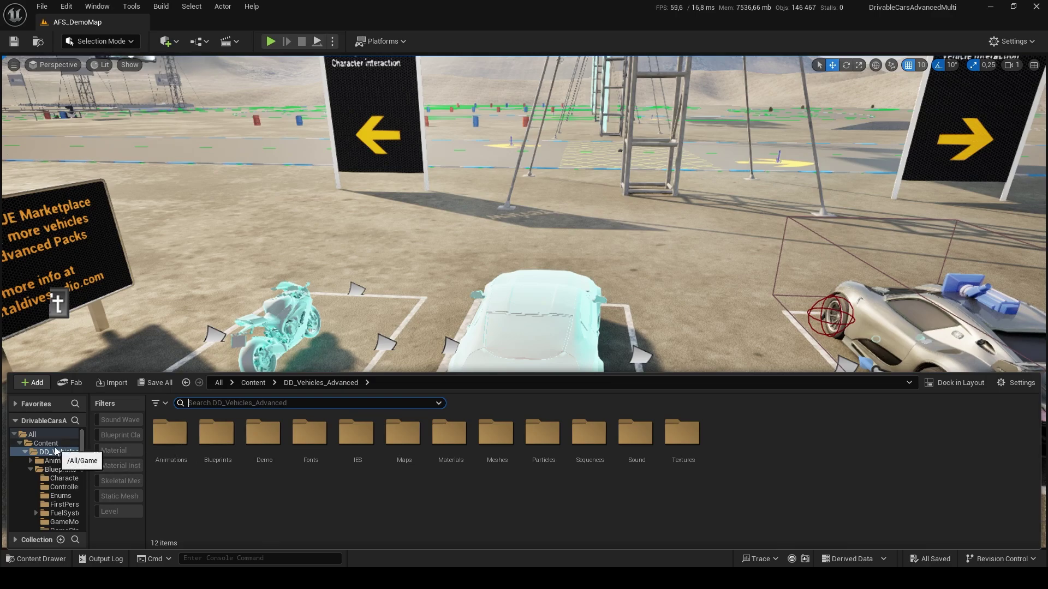
left_click(211, 451)
double_click(211, 451)
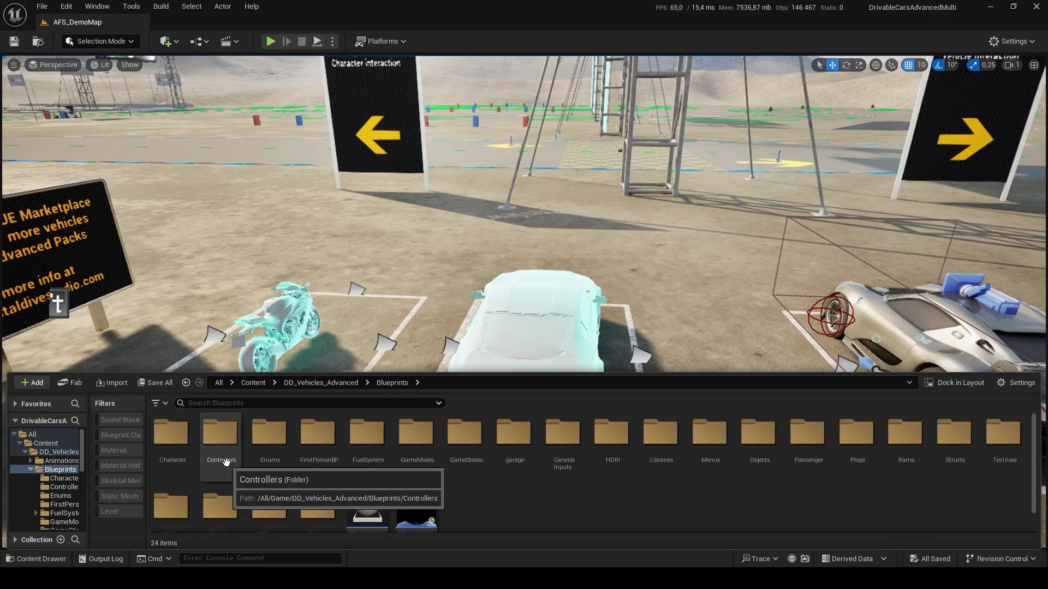
scroll(235, 501, "down", 1)
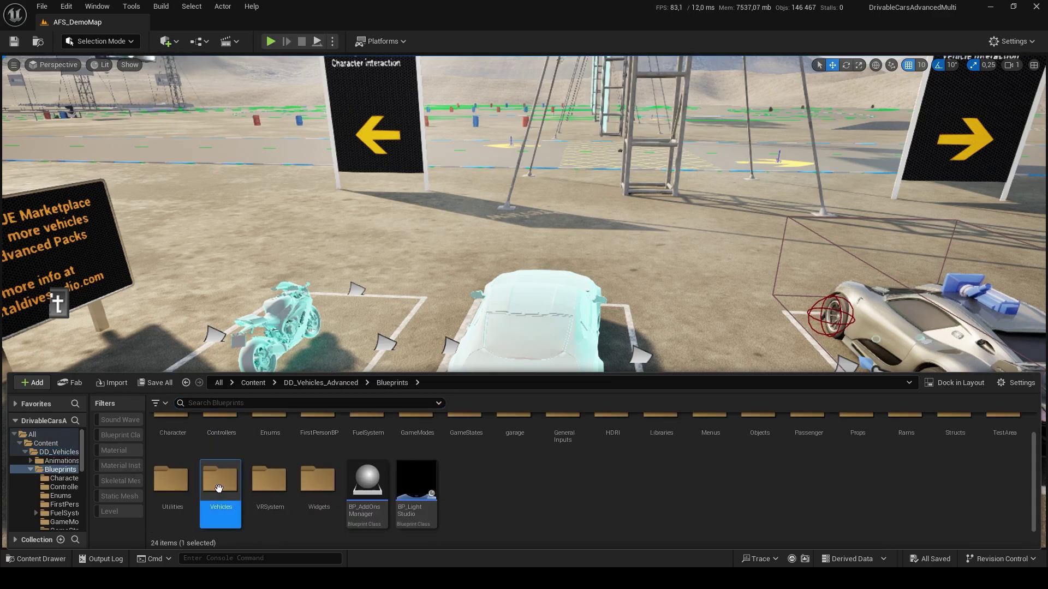
double_click(235, 501)
scroll(214, 458, "up", 1)
left_click(215, 457)
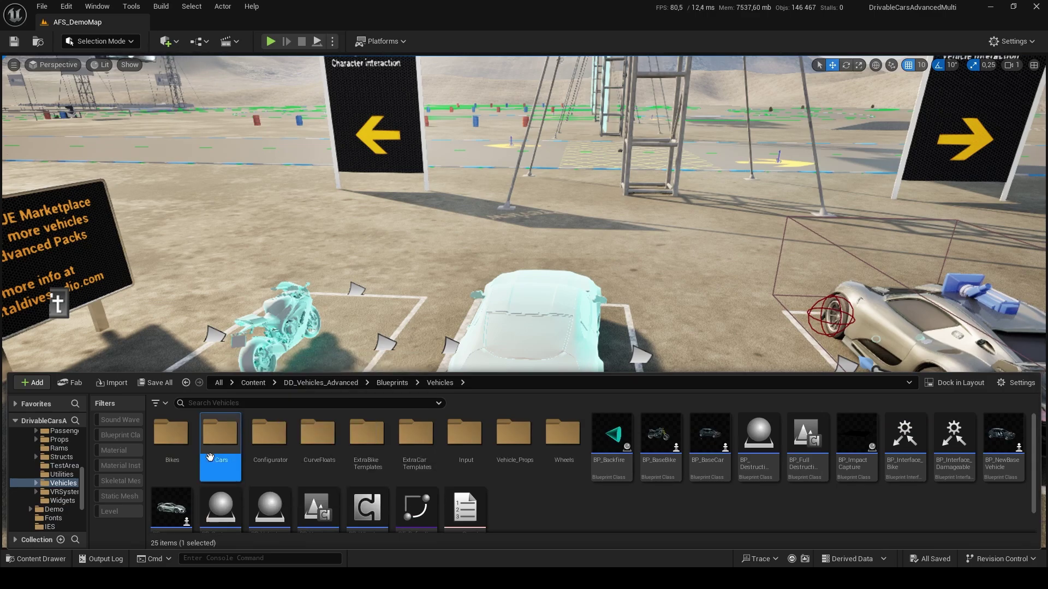
double_click(223, 455)
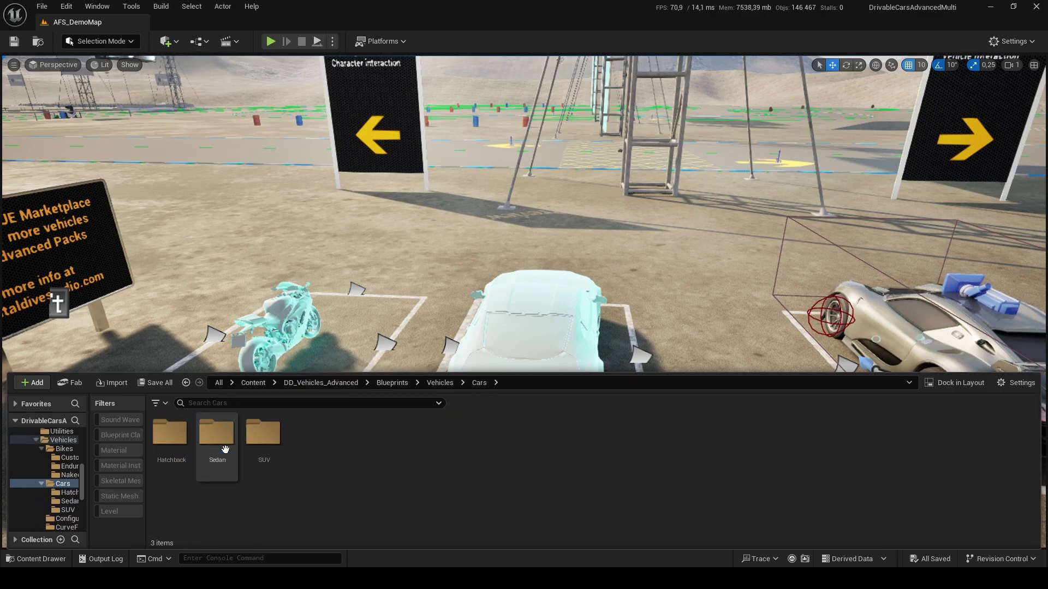
double_click(220, 439)
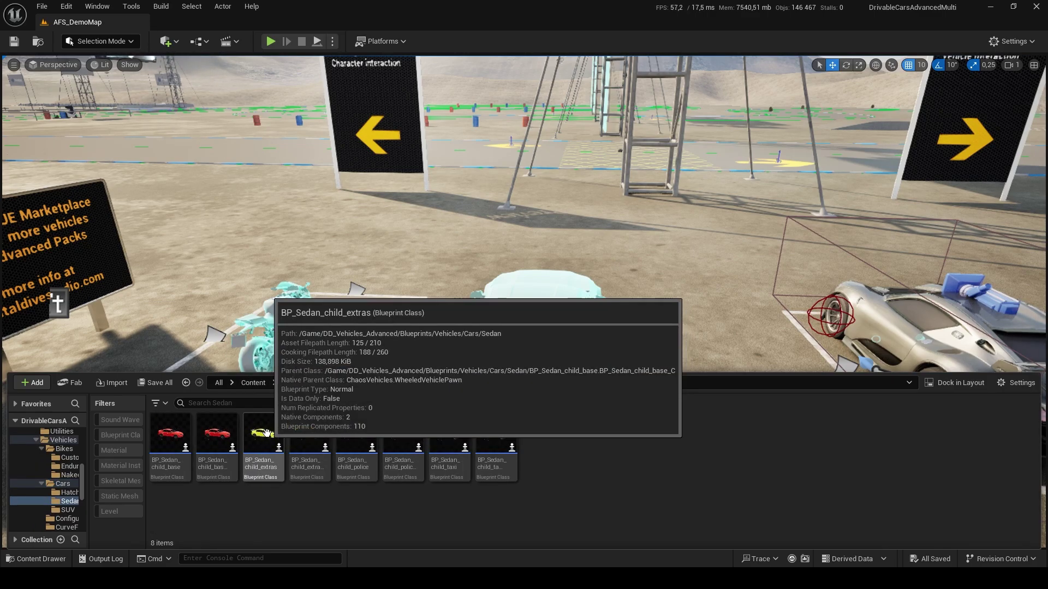
left_click_drag(278, 438, 684, 318)
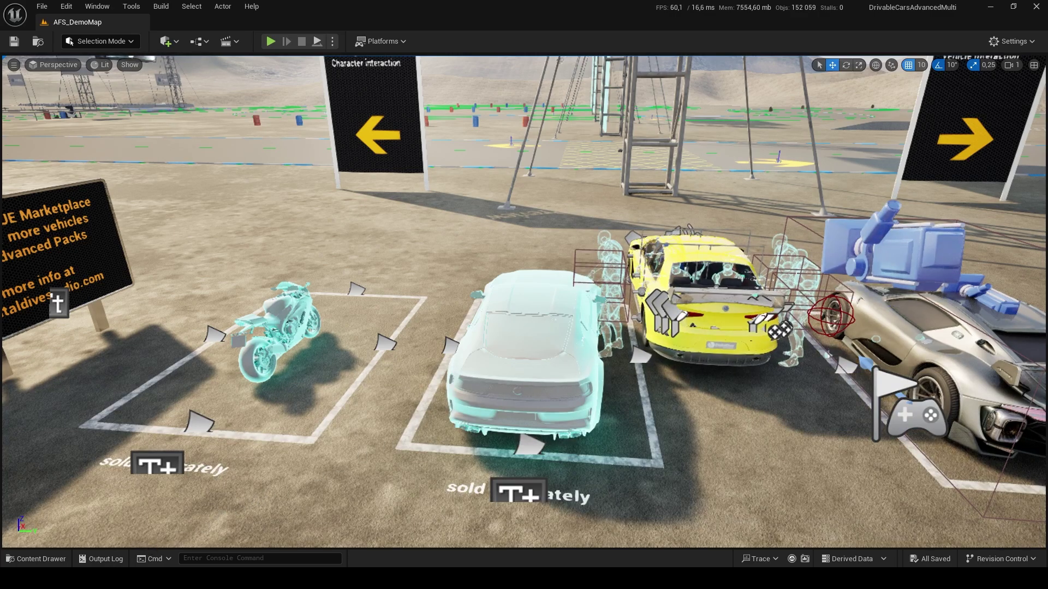
Step: Place BP_Enduro_Base from Blueprints/Vehicles/Bikes/Enduro in the level, just behind the translucent bike placeholder
left_click(36, 558)
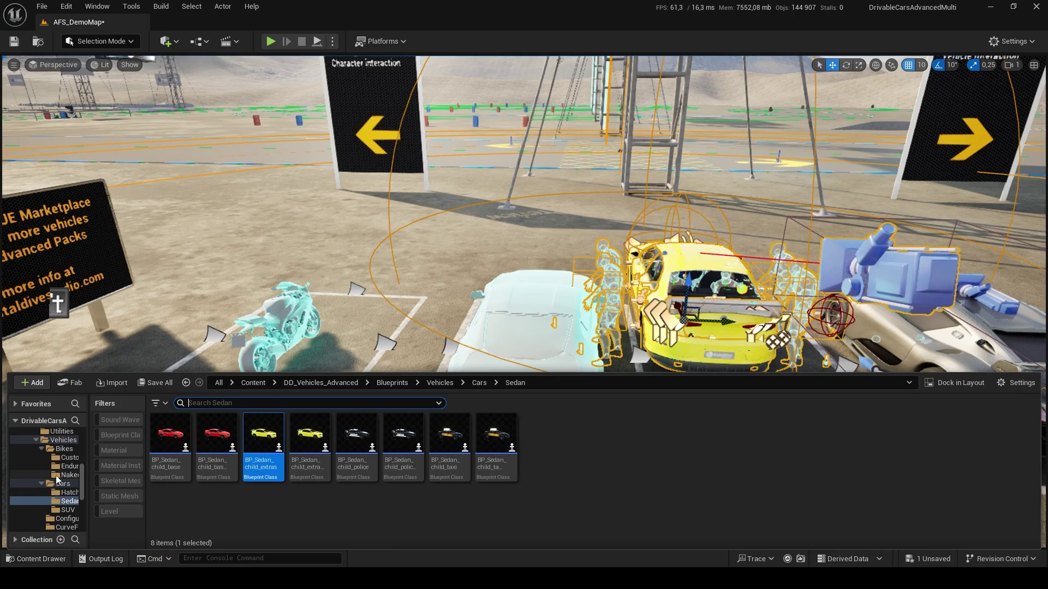
left_click(66, 449)
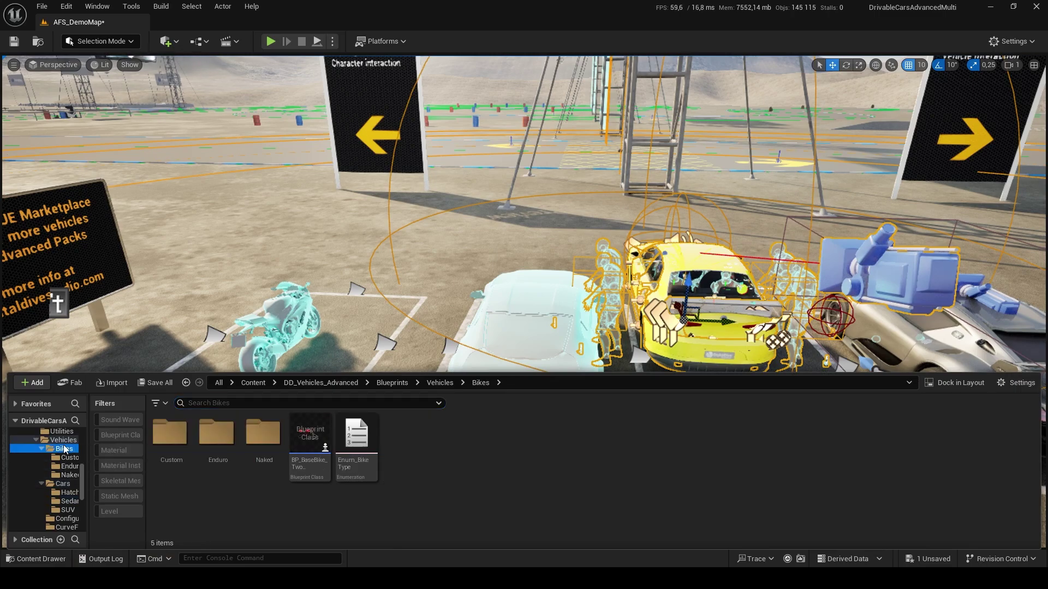
left_click(221, 437)
double_click(221, 437)
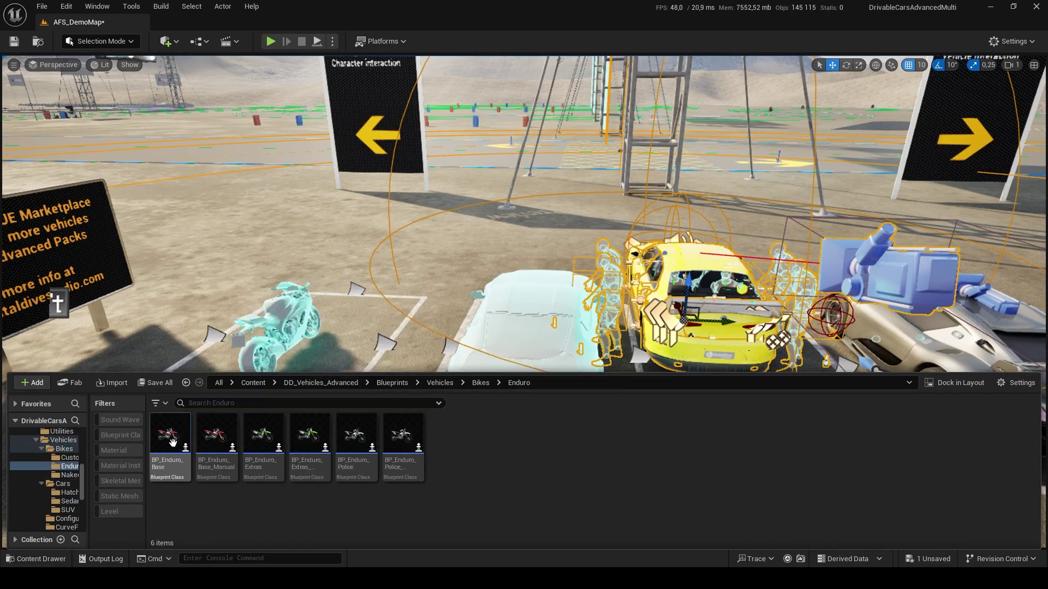
left_click_drag(172, 442, 404, 291)
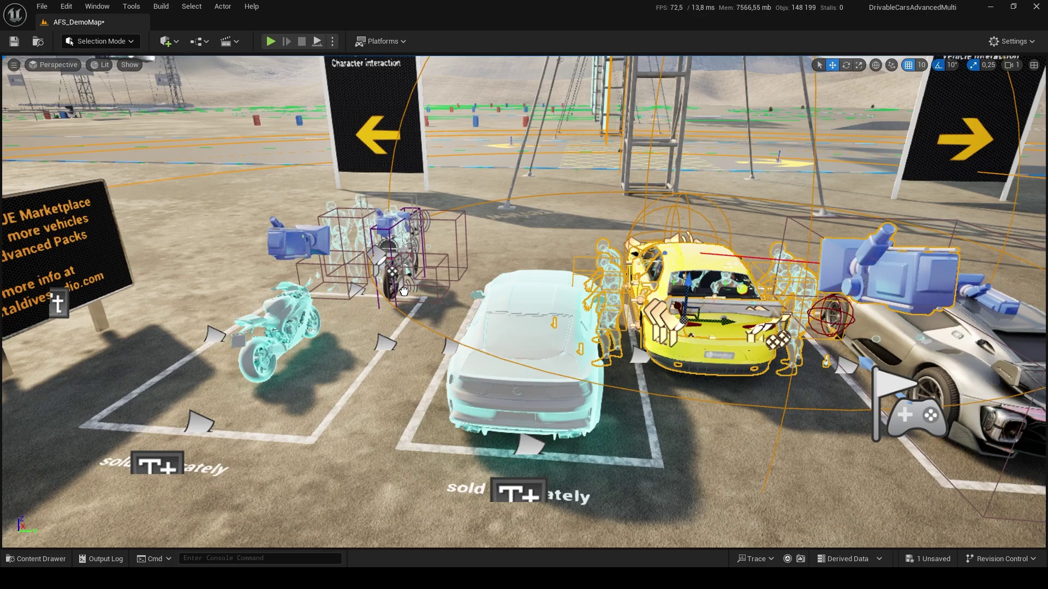
left_click(380, 309)
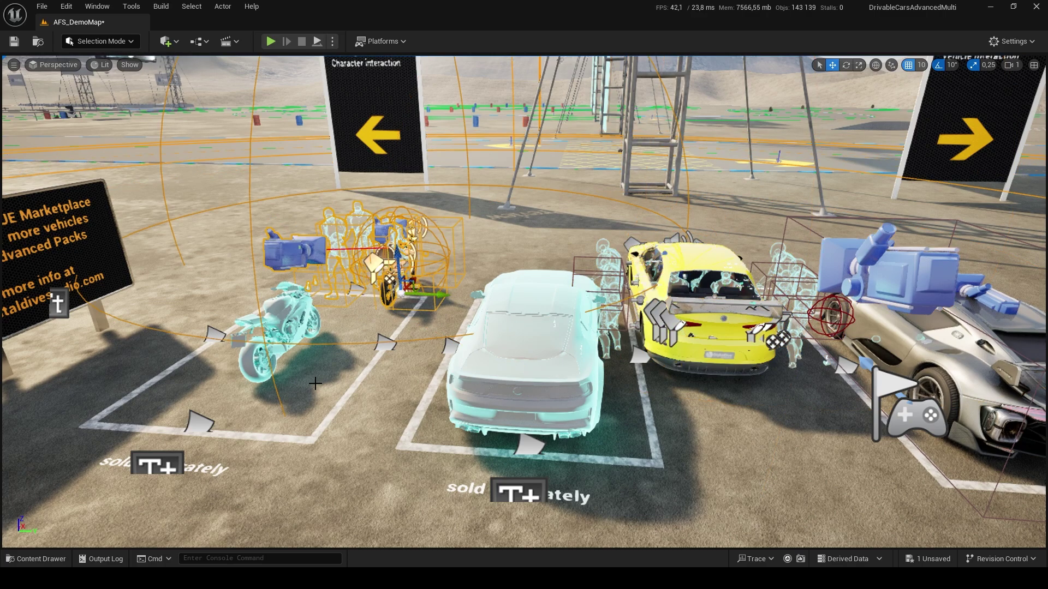
Step: Delete the translucent bike and car placeholders from the two "sold separately" parking bays
left_click(291, 324)
key("Delete")
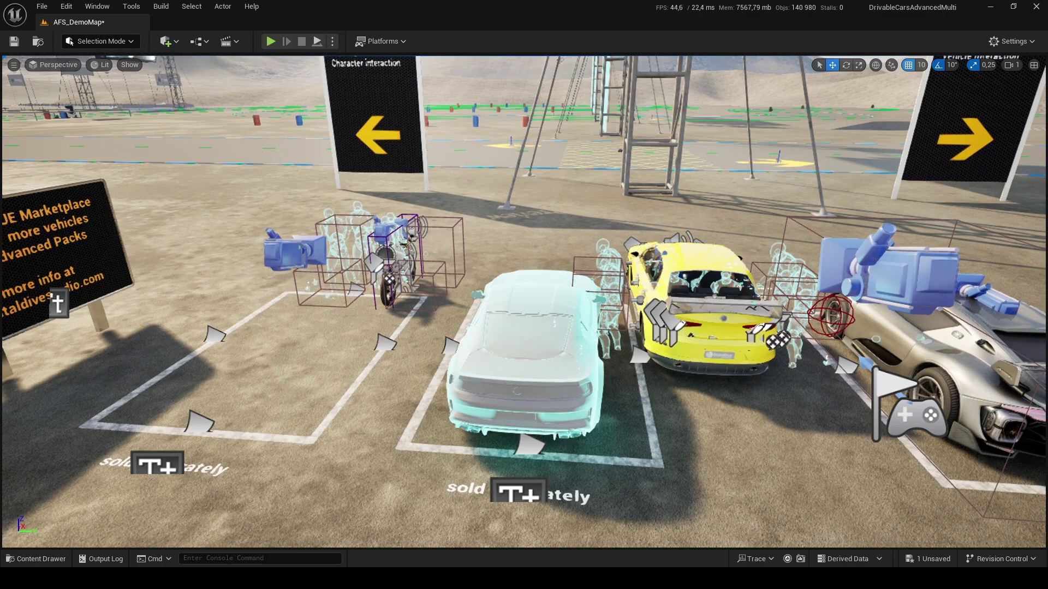
left_click(503, 326)
key("Delete")
Step: Move the Enduro bike into the emptied bike bay and the yellow sedan into the emptied car bay at about X -19200, Y 830
left_click(389, 299)
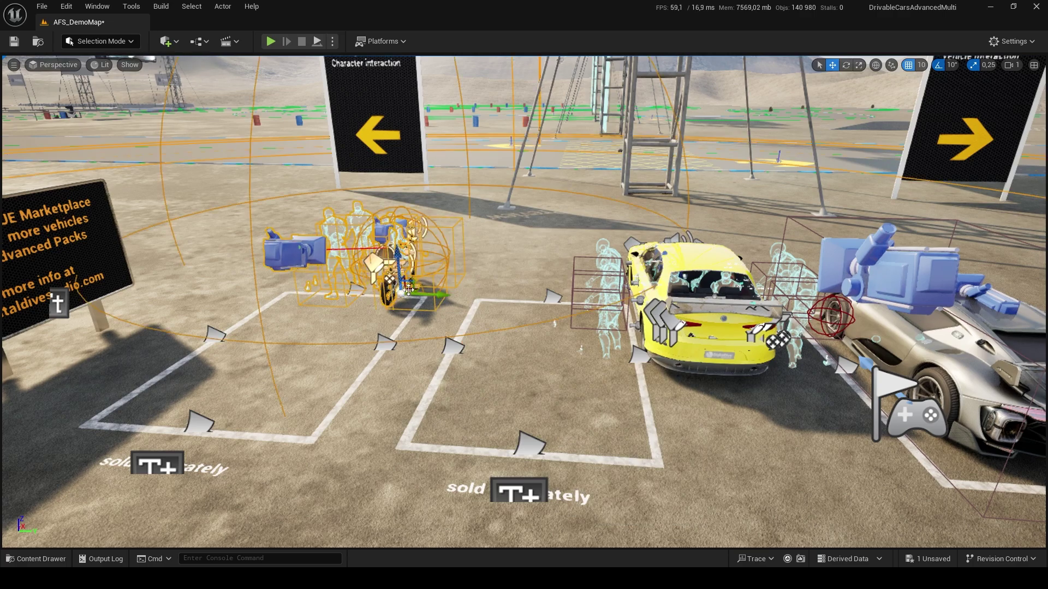
left_click_drag(412, 289, 308, 355)
left_click(704, 339)
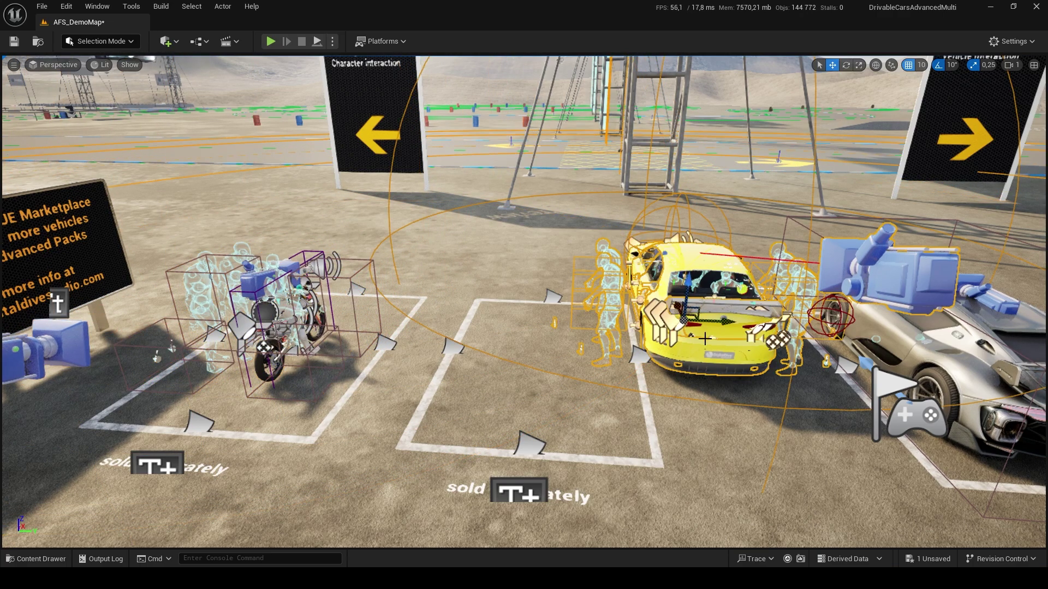
left_click_drag(691, 315, 550, 343)
Step: In the sedan's BP_FuelSystem component, set Current Fuel to 30, disable Refill on Game Start and set Consumption Multiplier to 100
left_click(99, 6)
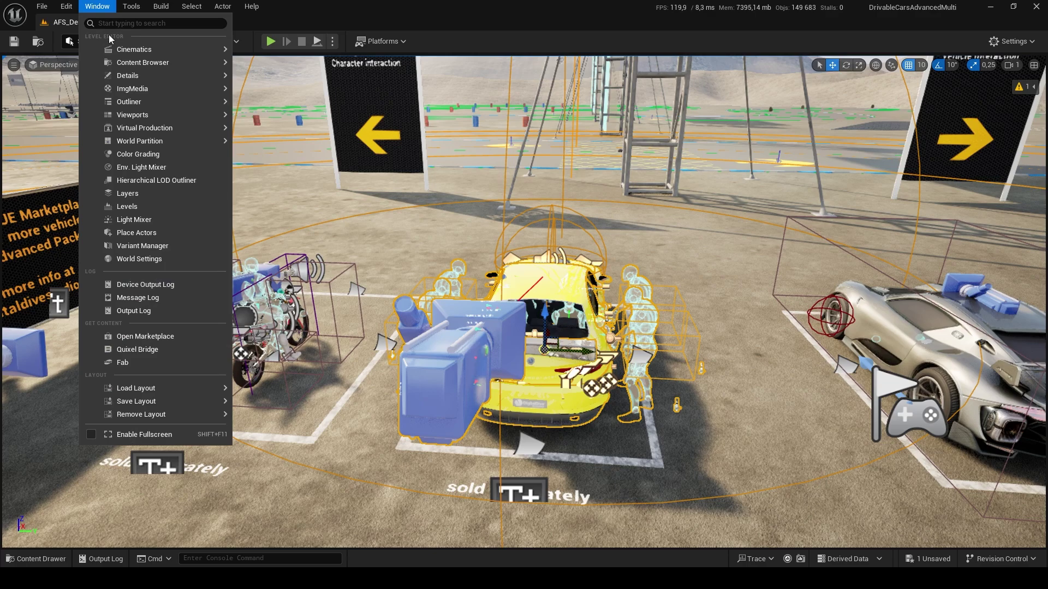
mouse_move(164, 76)
left_click(263, 79)
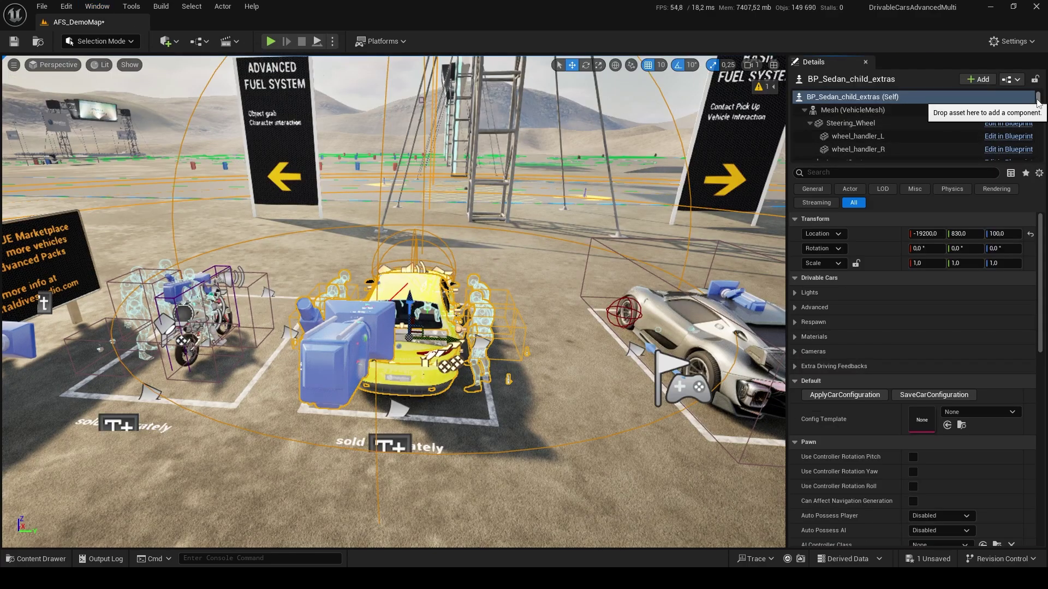
left_click_drag(1038, 100, 1038, 149)
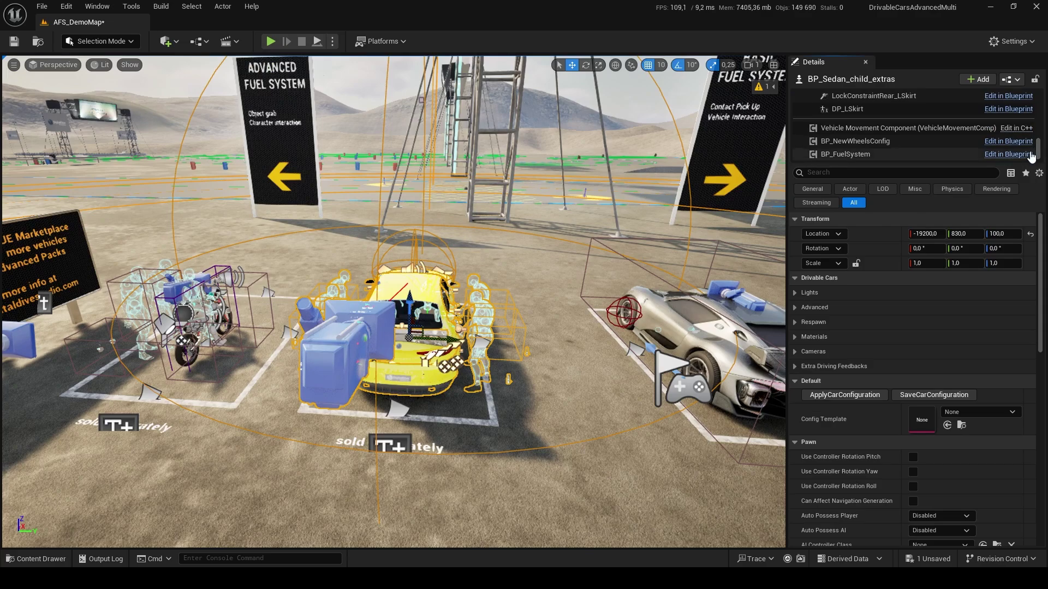
left_click(866, 156)
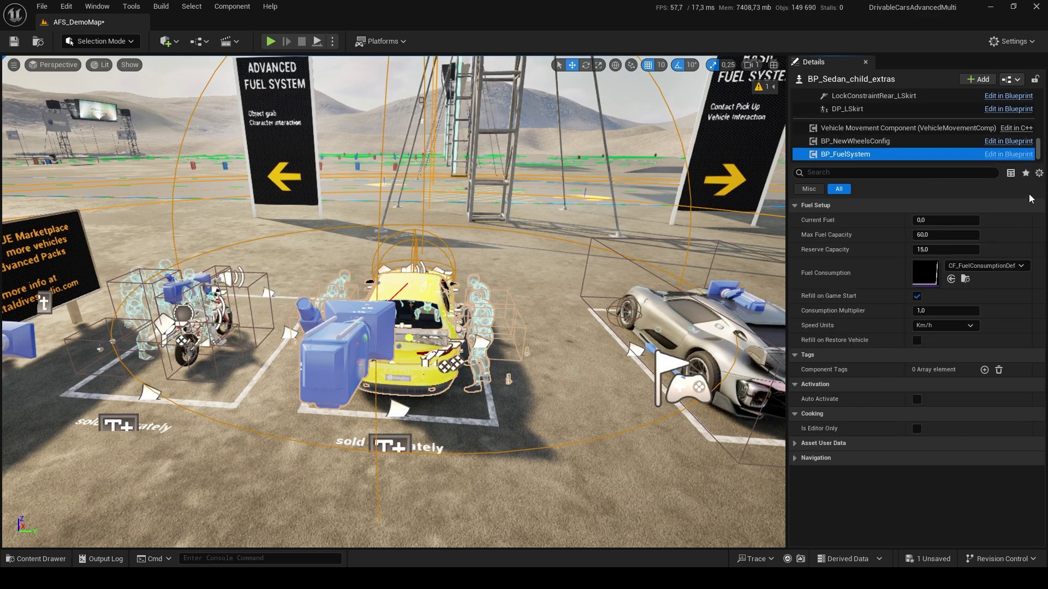
left_click(961, 220)
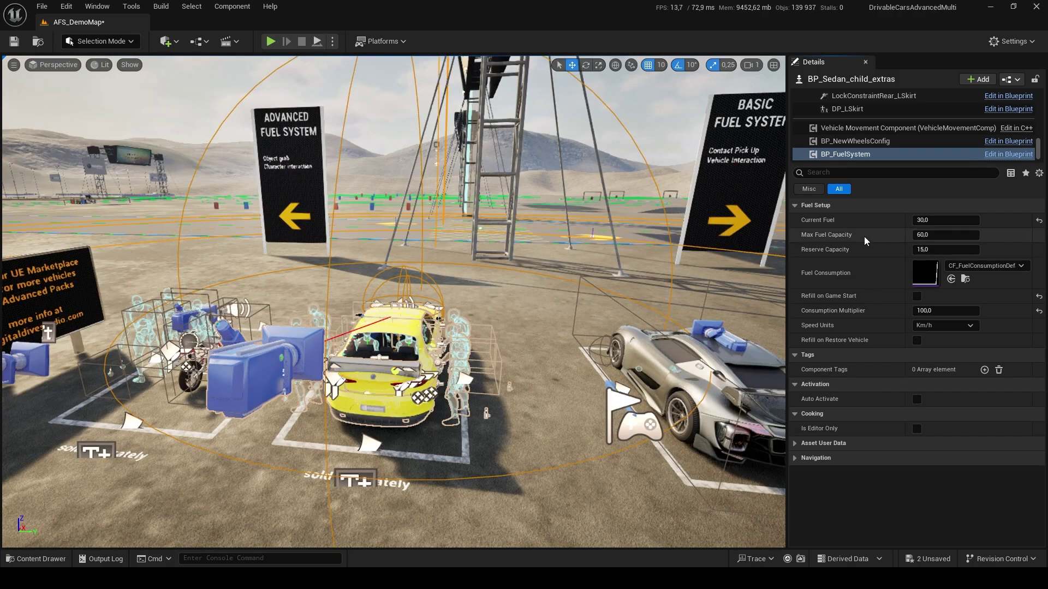
Step: Set the level's GameMode Override in the World Settings to BP_ThirdPerson_GameMode_UE5Char
left_click(1011, 44)
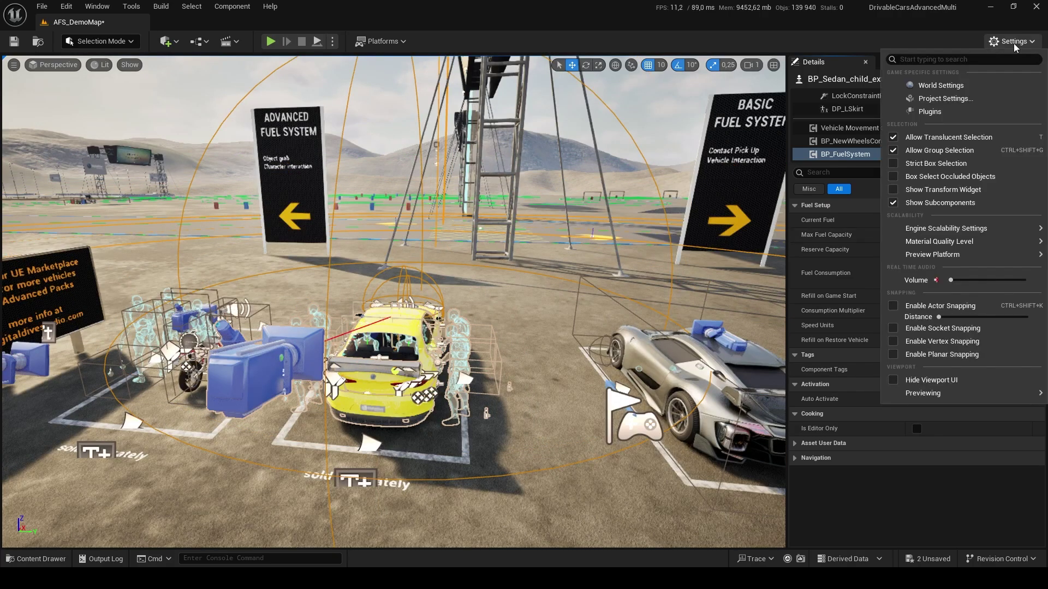
left_click(959, 86)
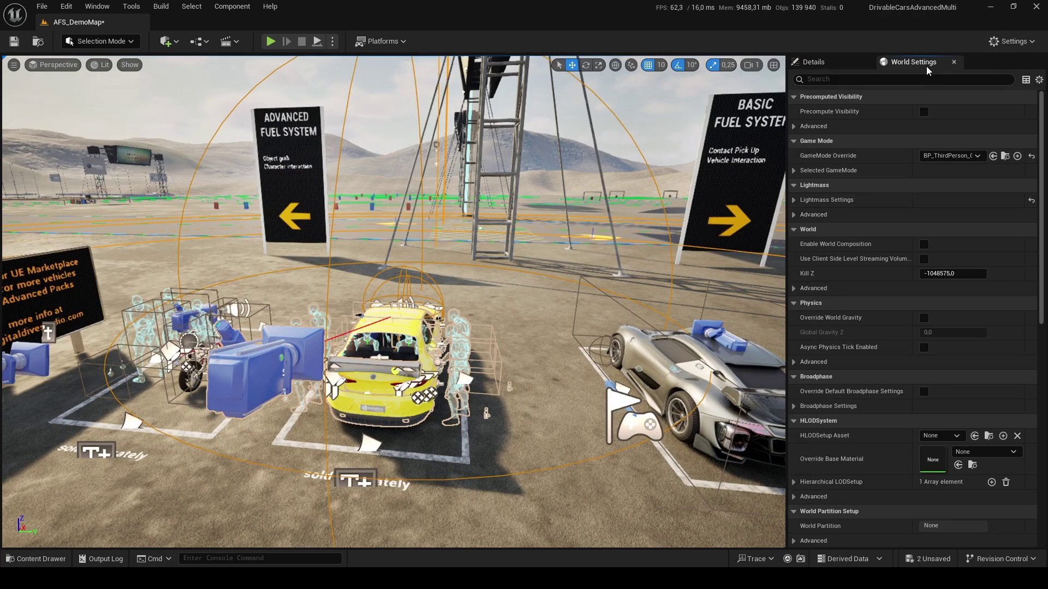
left_click(941, 156)
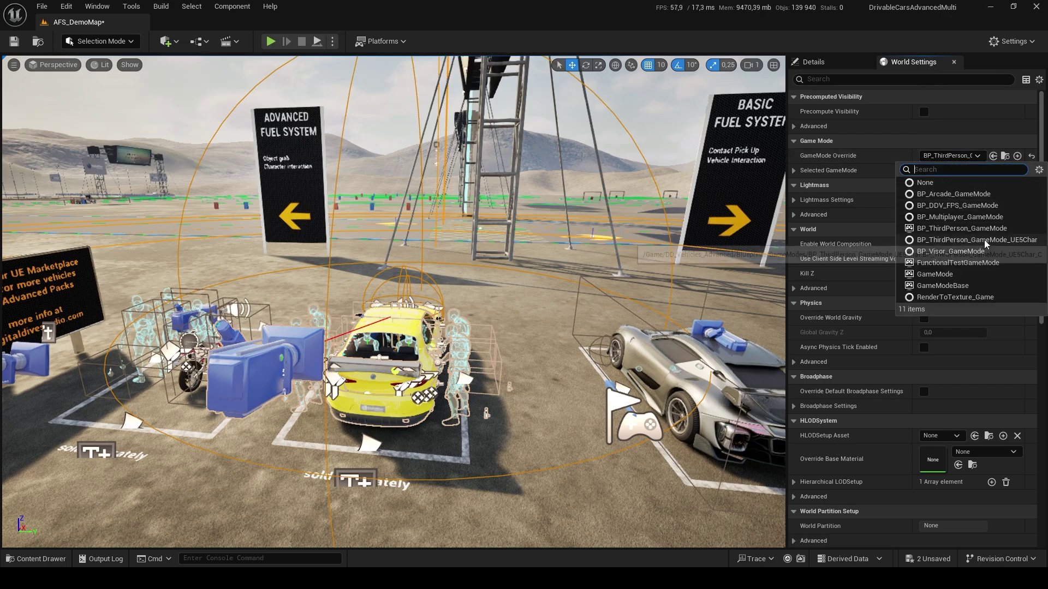
left_click(1006, 240)
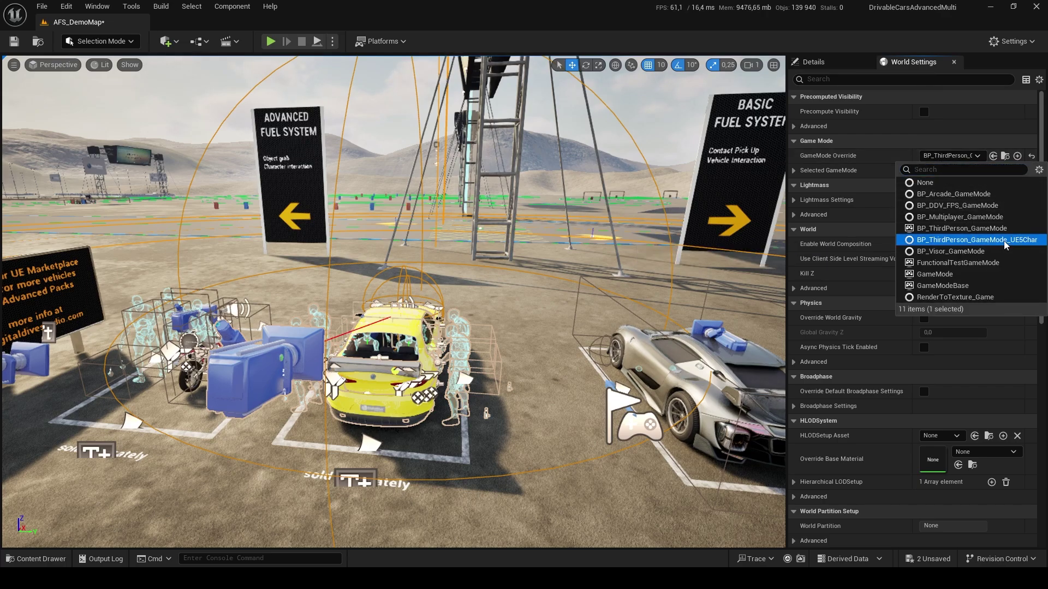
left_click(1006, 240)
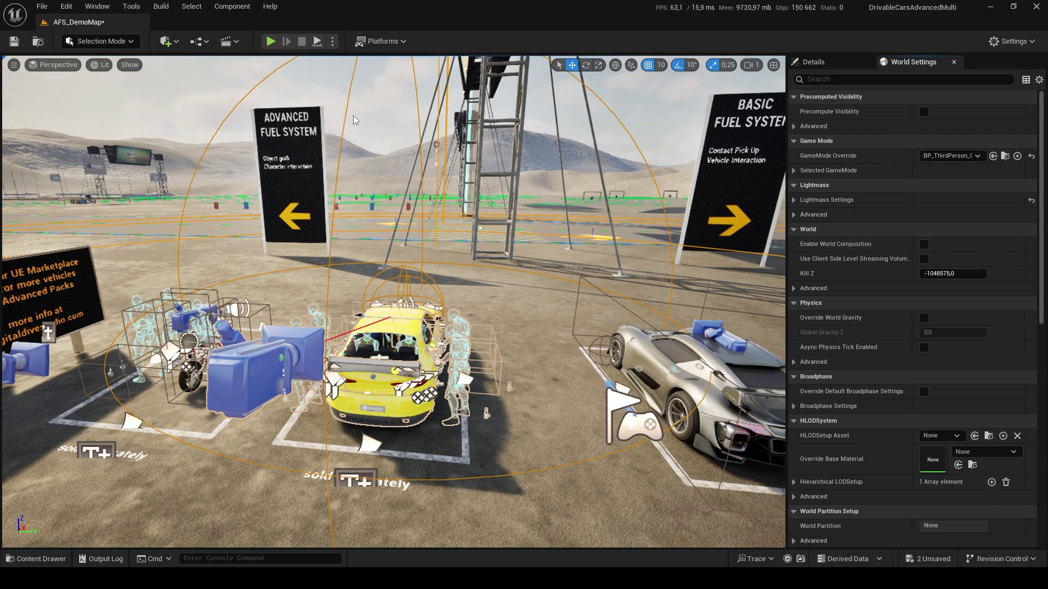
Step: Start playing AFS_DemoMap in the editor, walk the character to the yellow sedan's door and get in
left_click(270, 41)
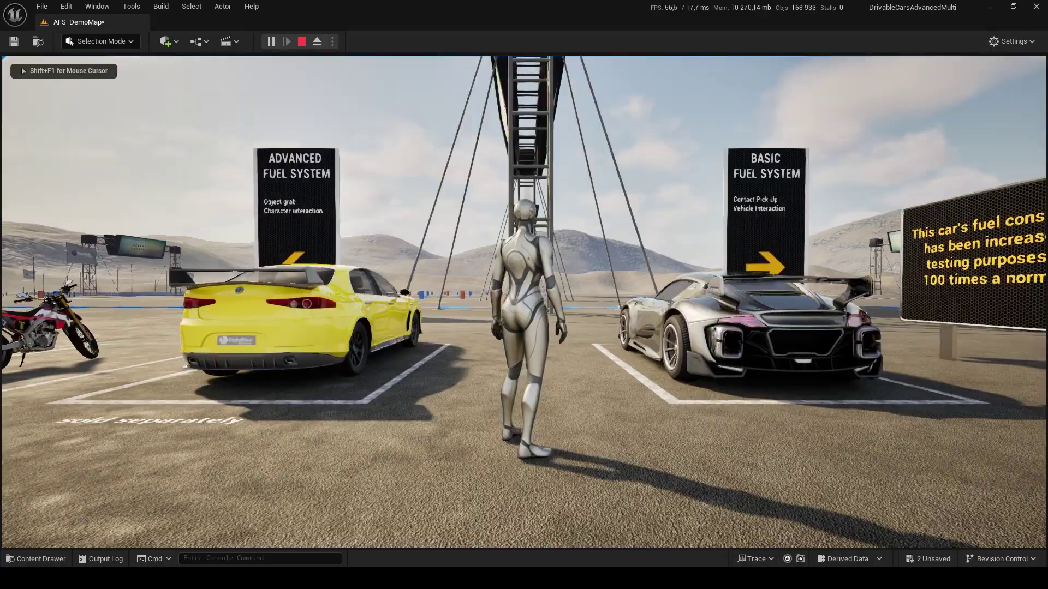
key("w")
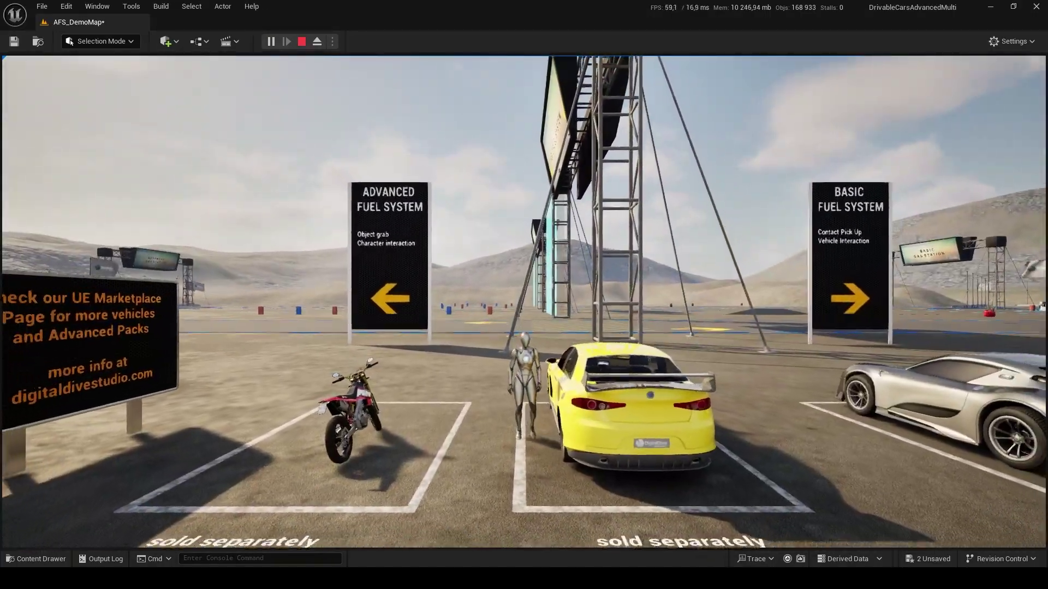
key("e")
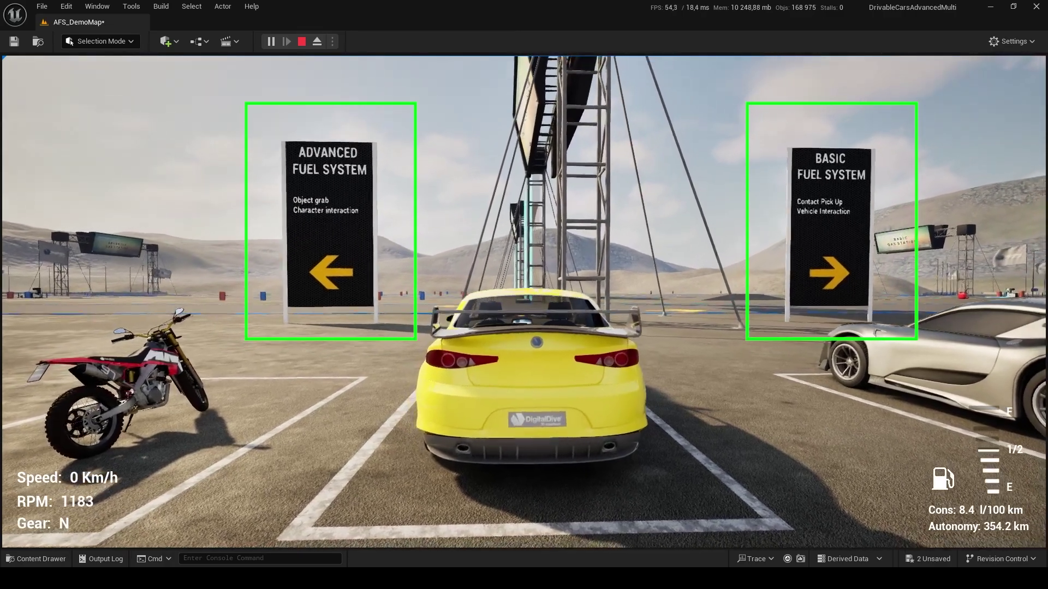
Step: Drive the yellow sedan out of its bay onto the basic track and through the red fuel canister for a 10 l refill
key("w")
key("d")
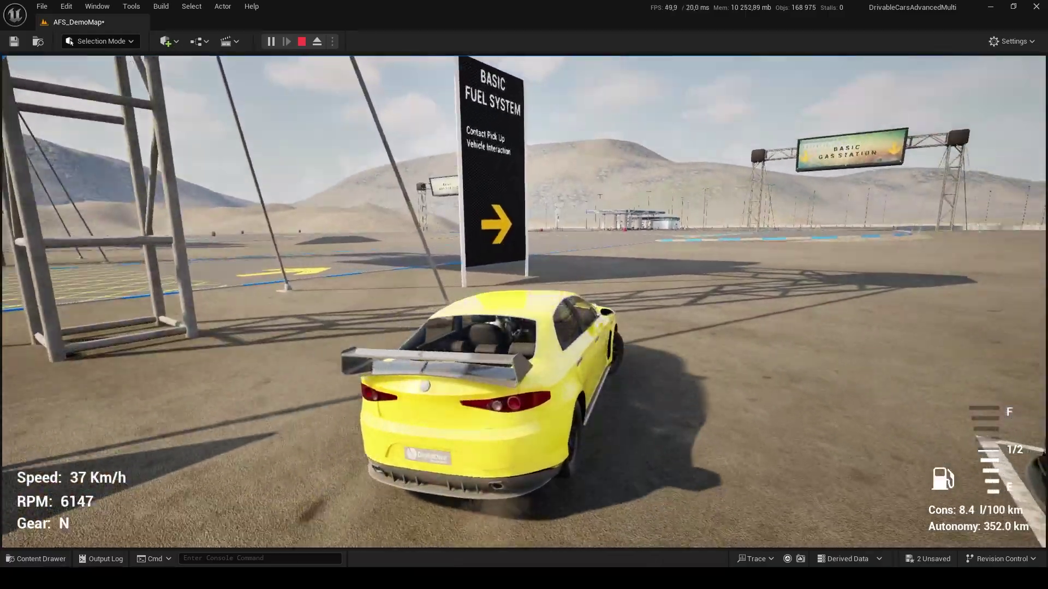
key("a")
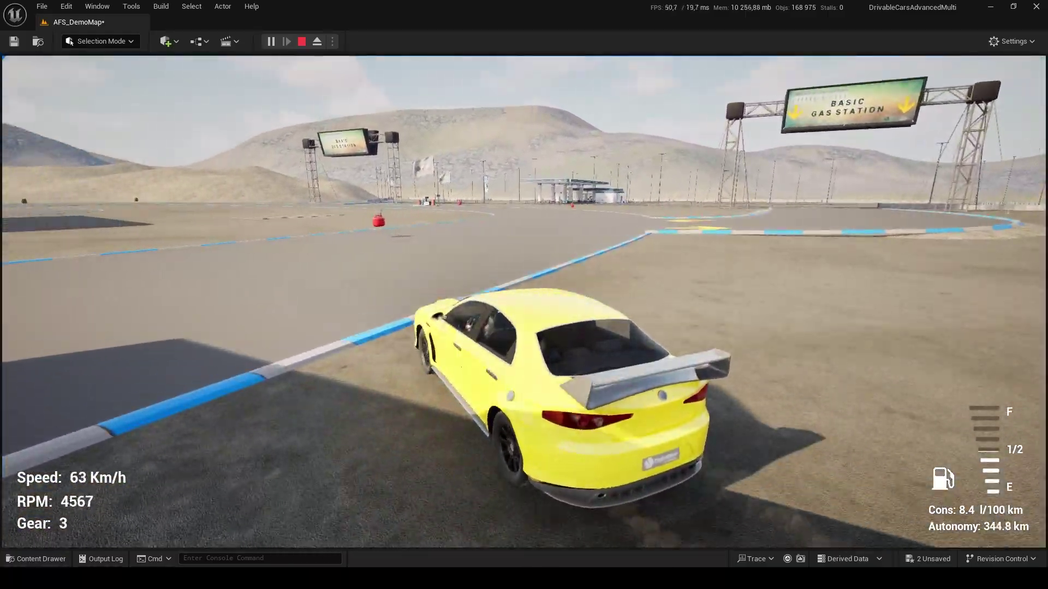
key("d")
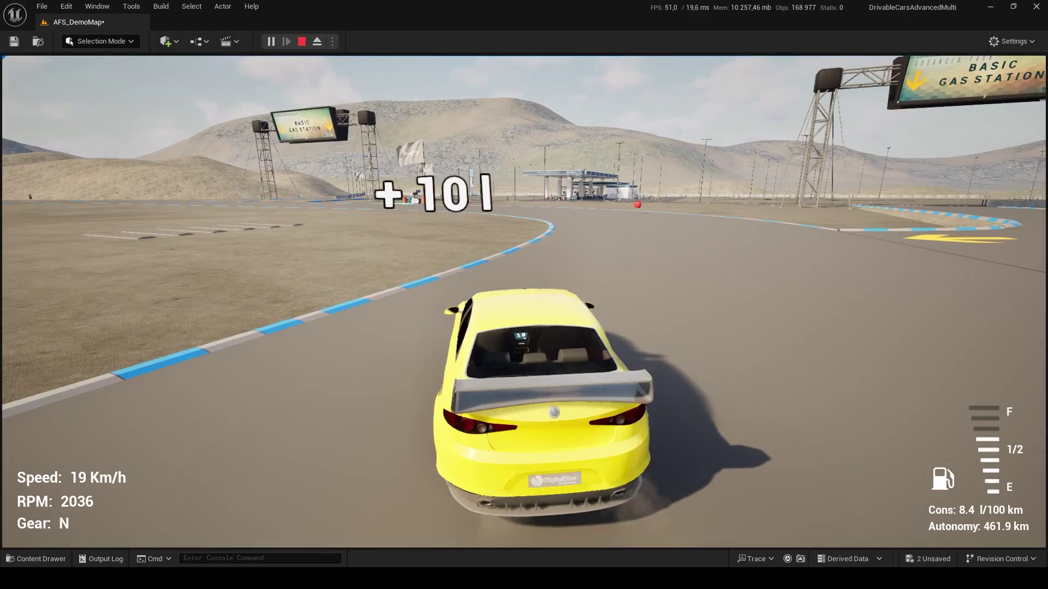
key("w")
key("a")
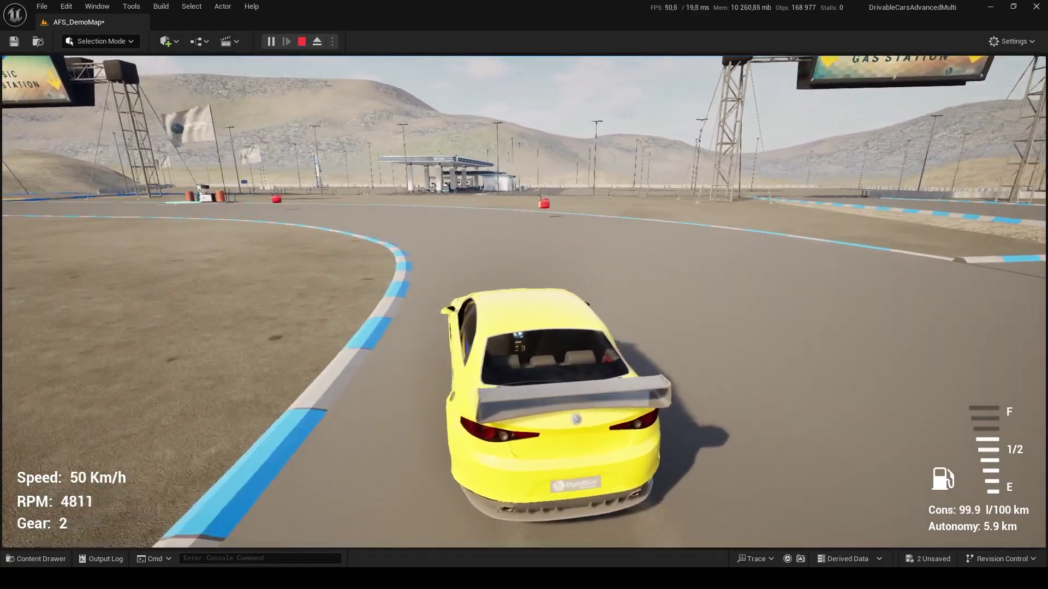
Step: Drive the sedan along the track to the roadside fuel pump and stop in its marked bay until the tank is refuelled
key("a")
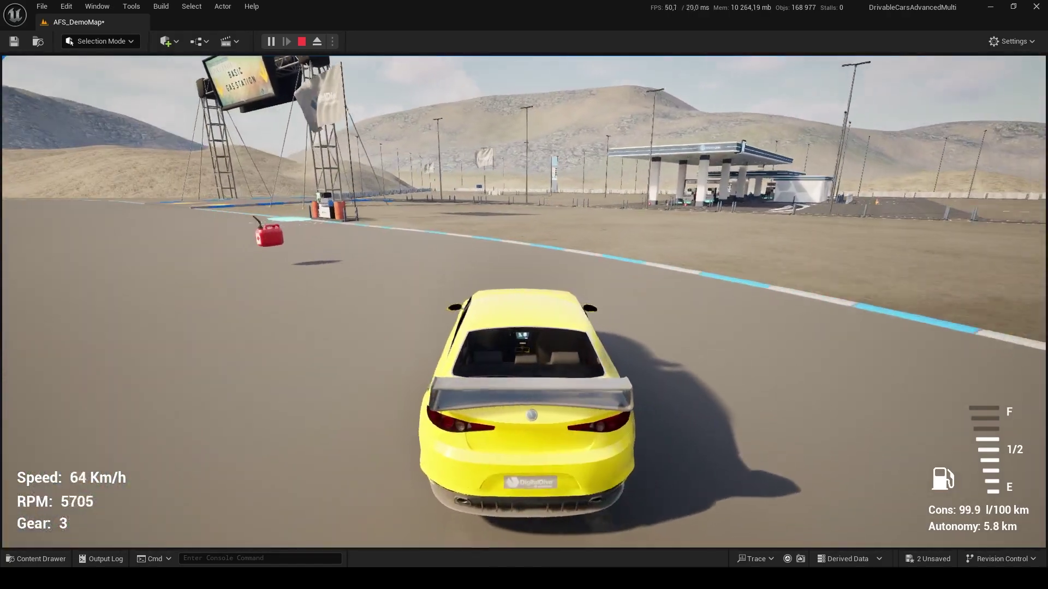
key("a")
key("s")
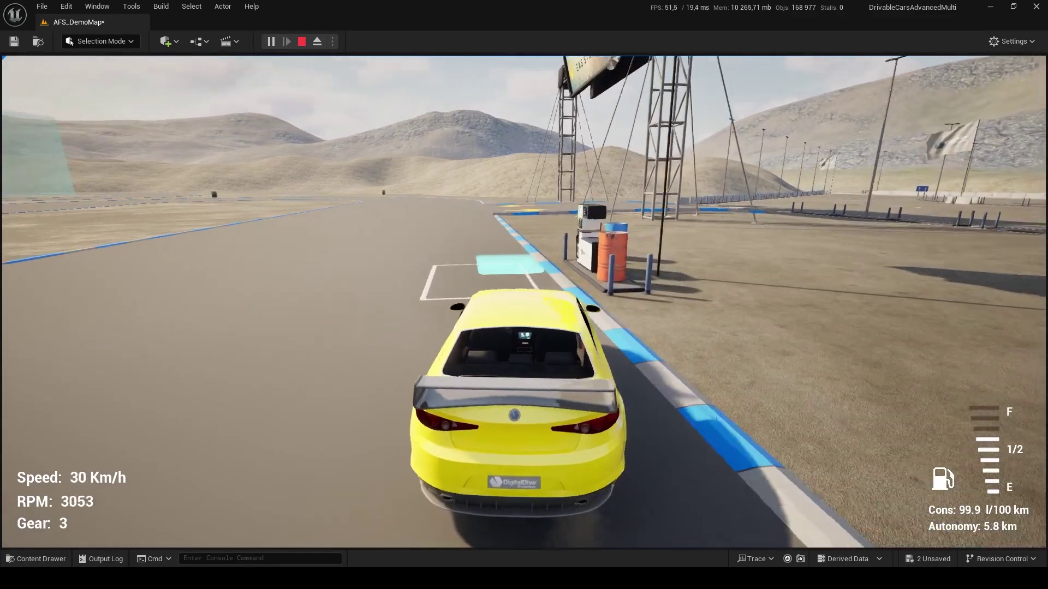
key("d")
key("s")
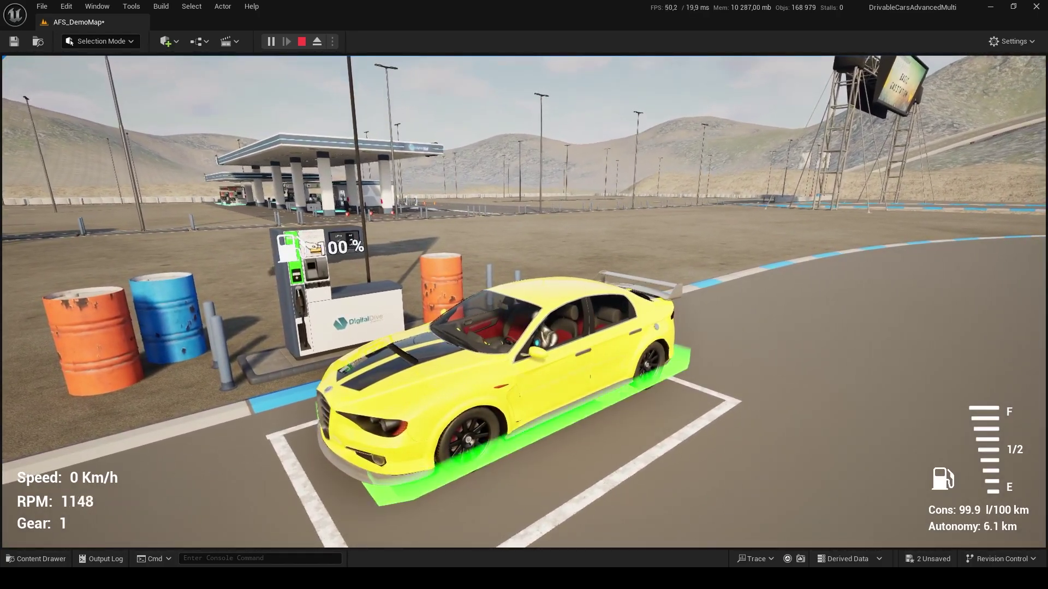
Step: Drive the sedan under the Advanced Gas Station canopy, stop in the bay beside pump 2 and get out
key("w")
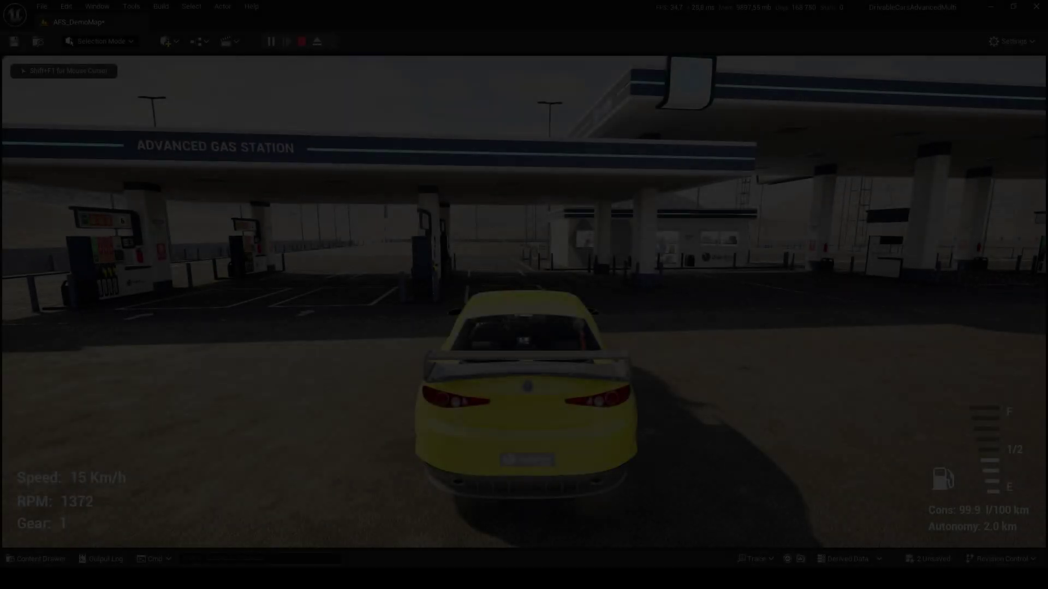
key("w")
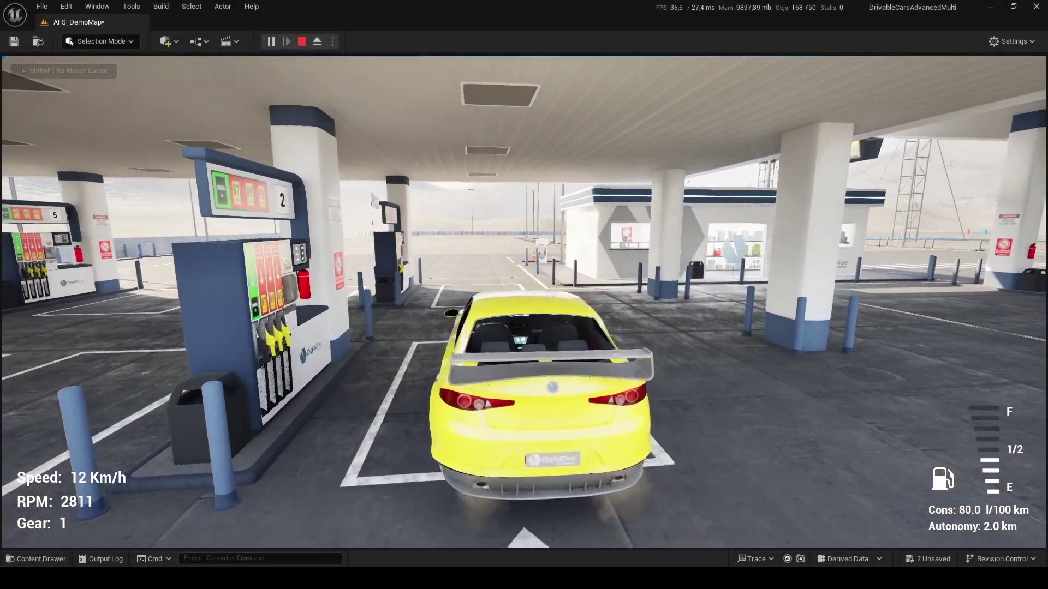
key("s")
key("e")
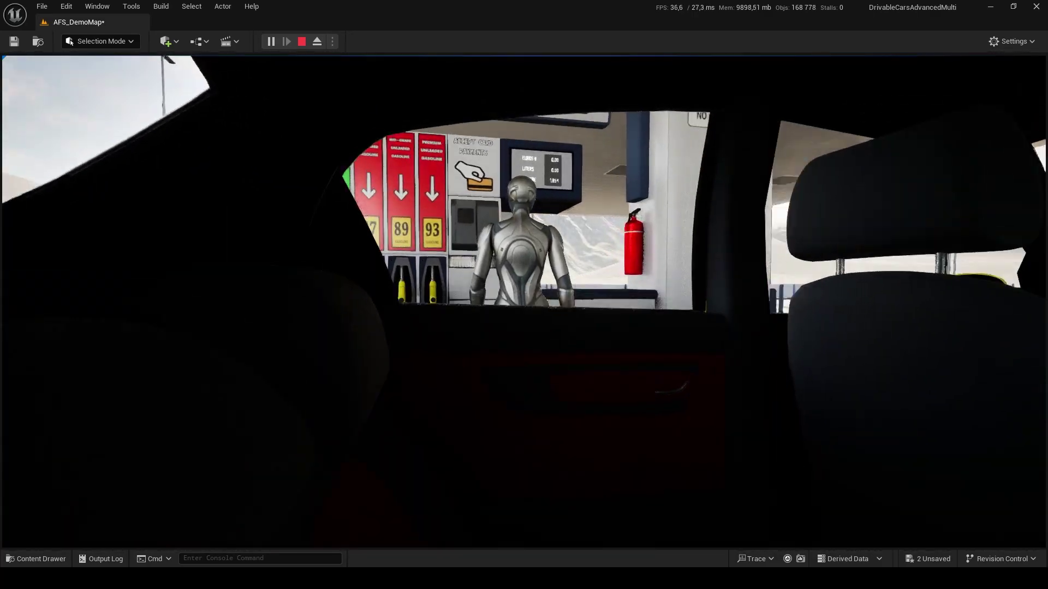
Step: Walk the character along the gas station shop's shelves and grab a green jerrycan
key("w")
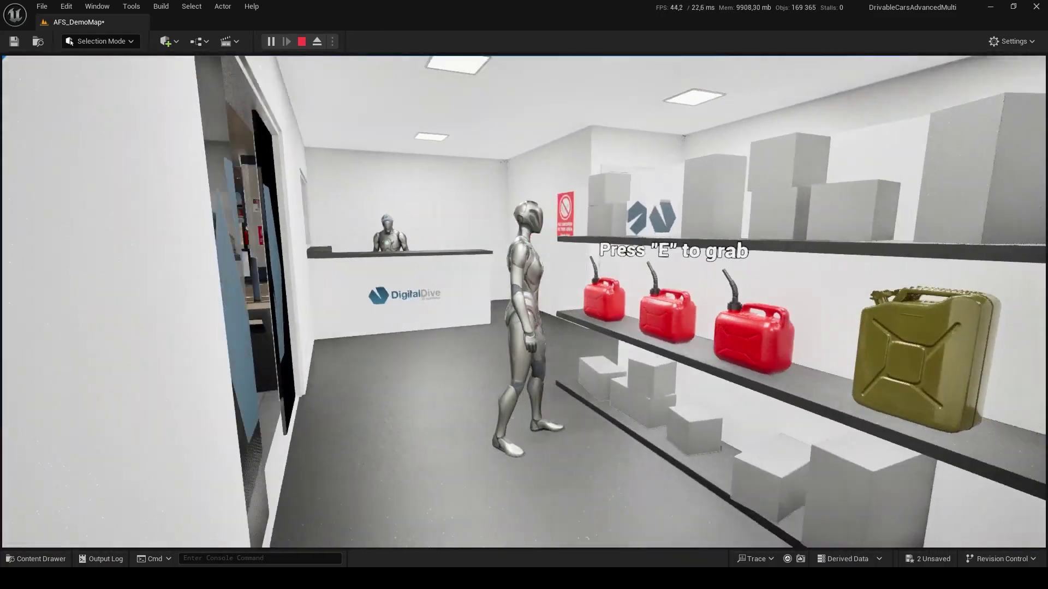
key("w")
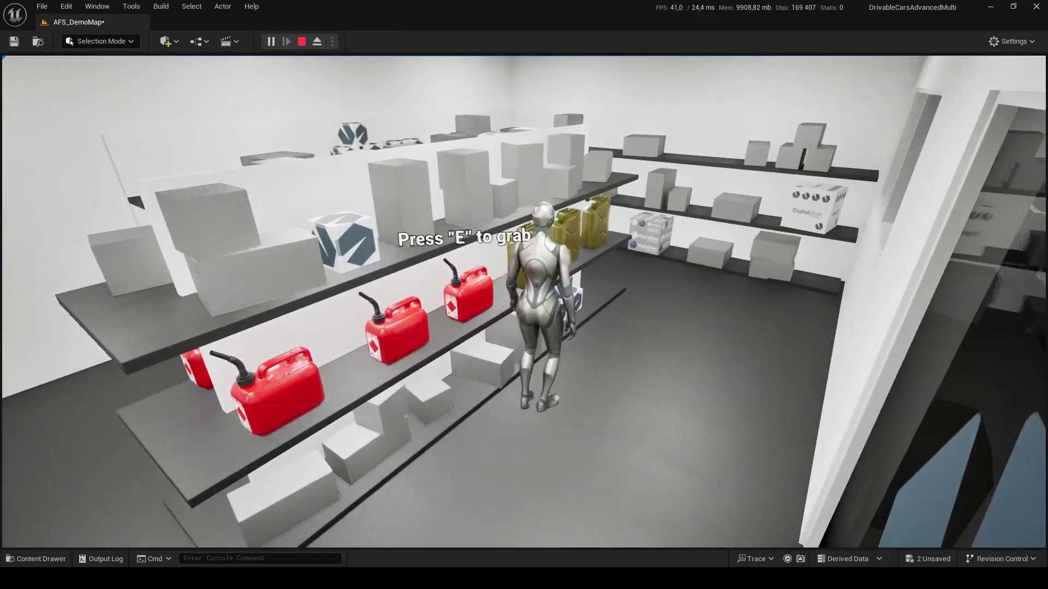
key("s")
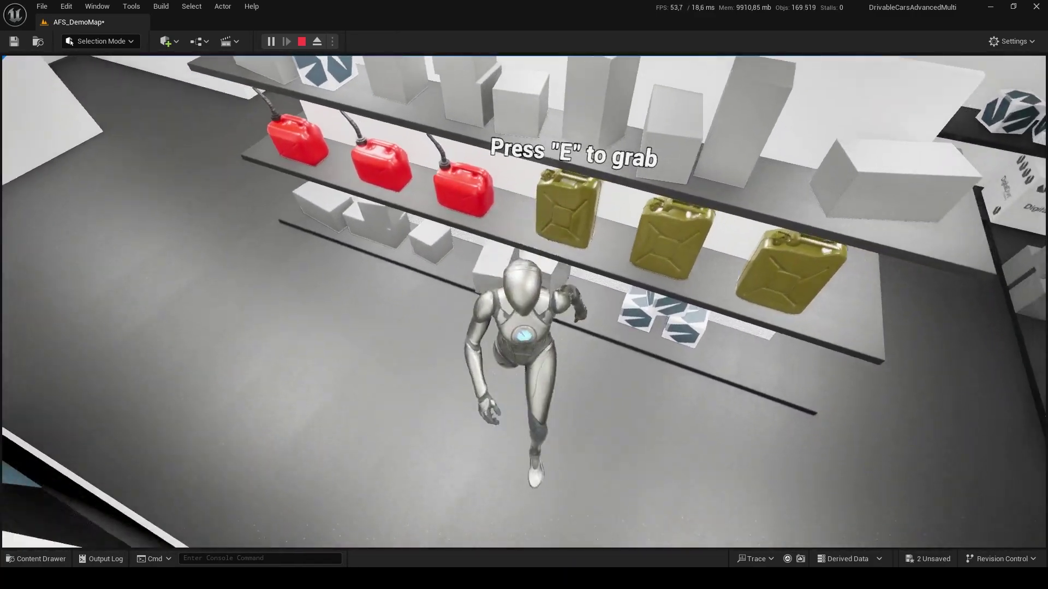
key("d")
key("e")
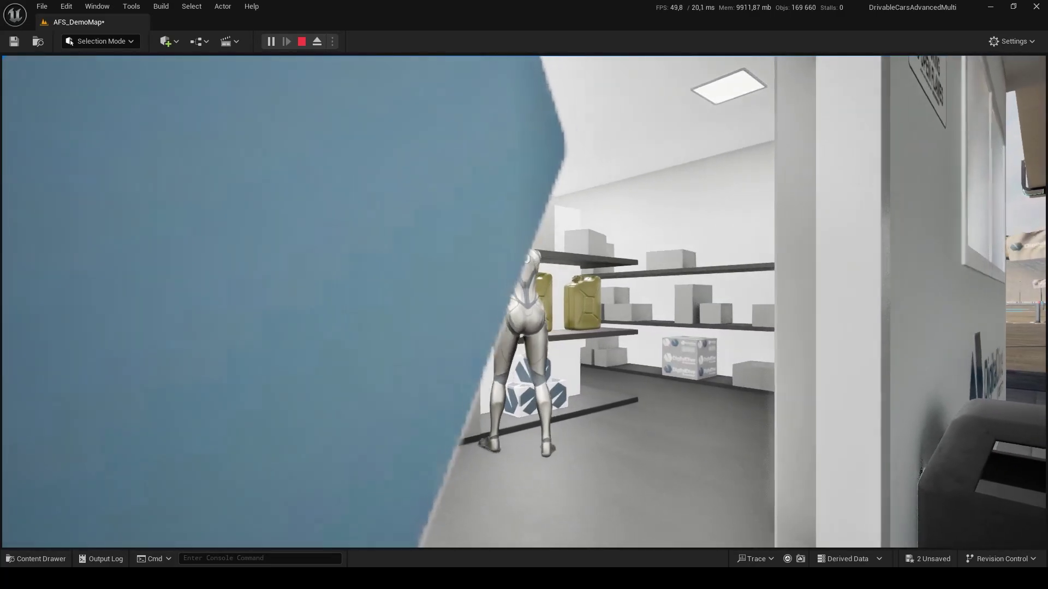
Step: Carry the green jerrycan from the shop to the sedan's fuel filler and refuel the car with it
key("w")
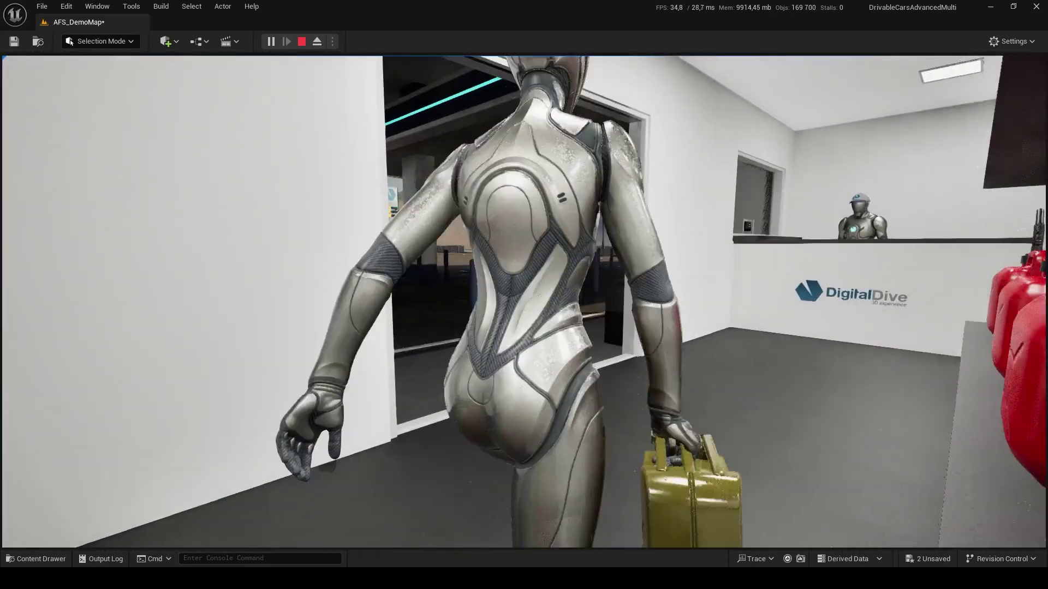
key("w")
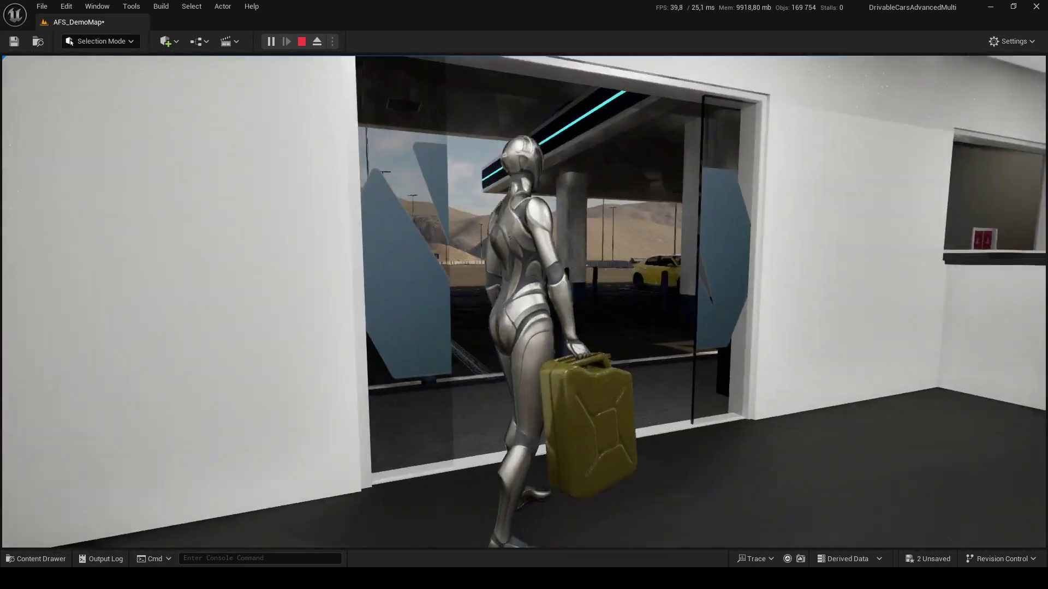
key("w")
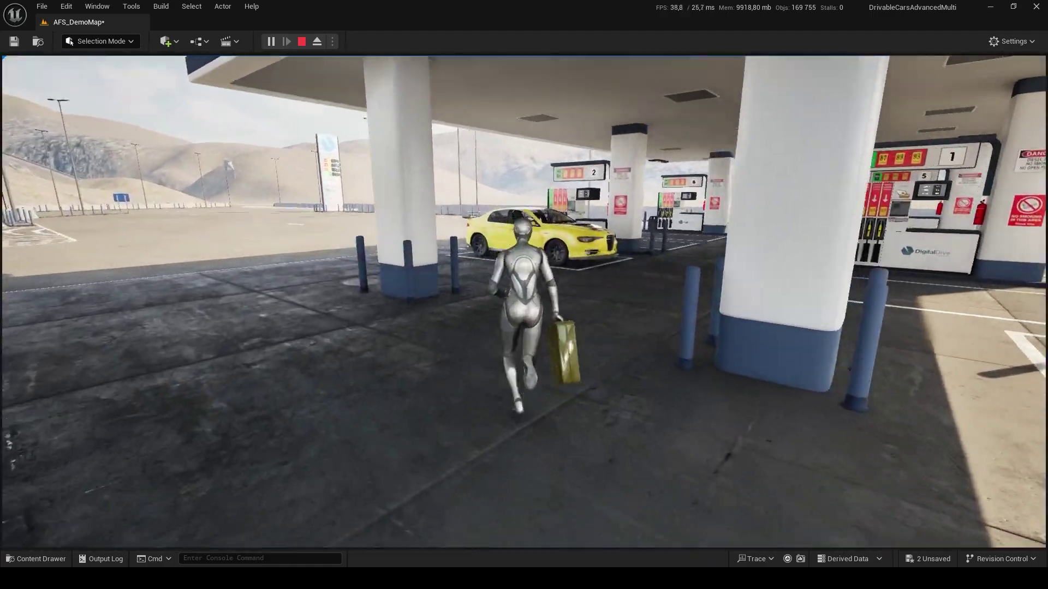
key("w")
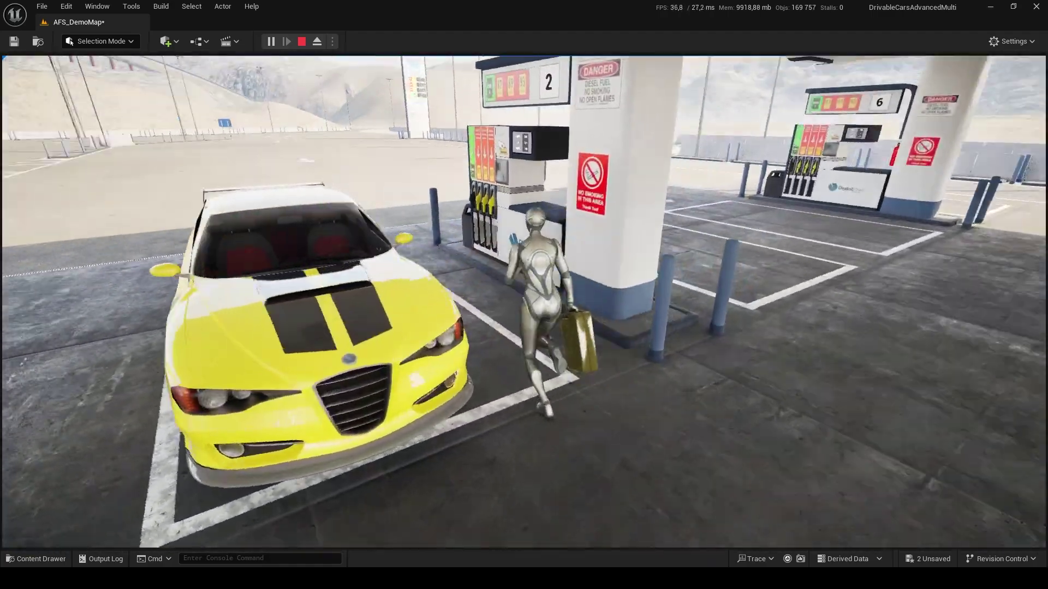
key("w")
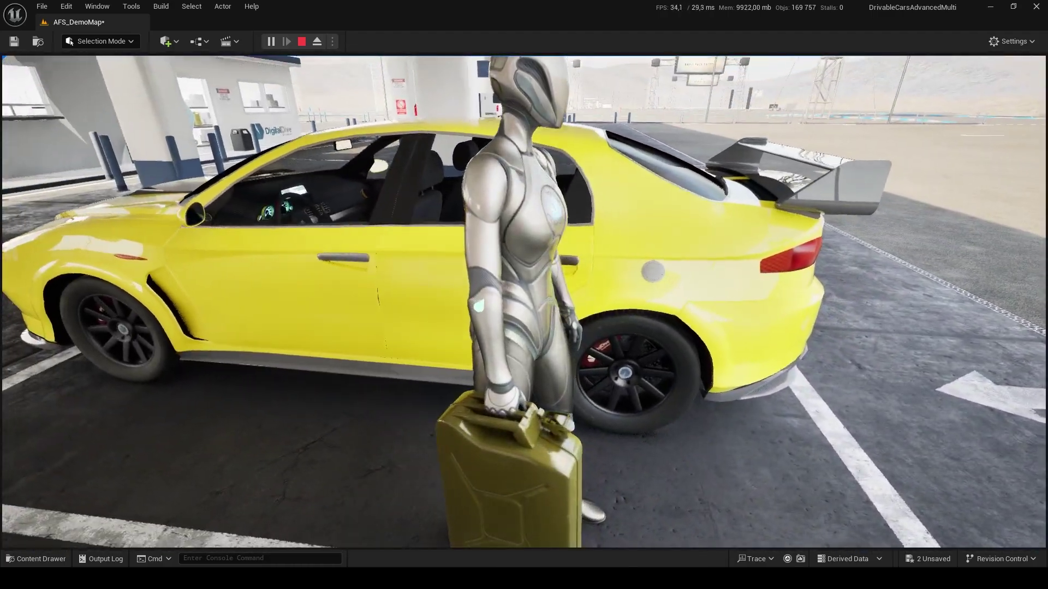
key("w")
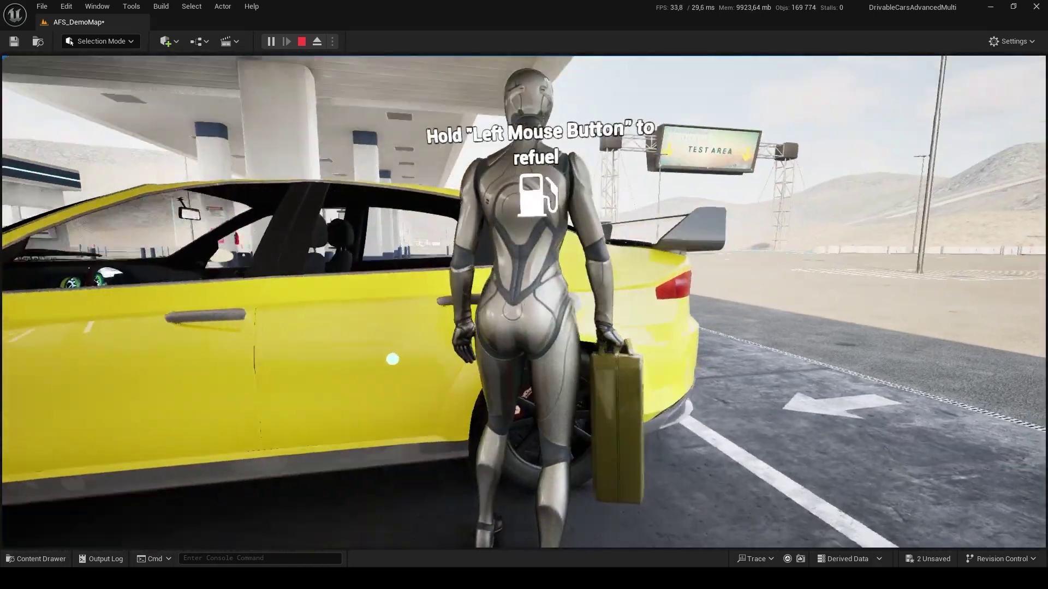
left_click(524, 302)
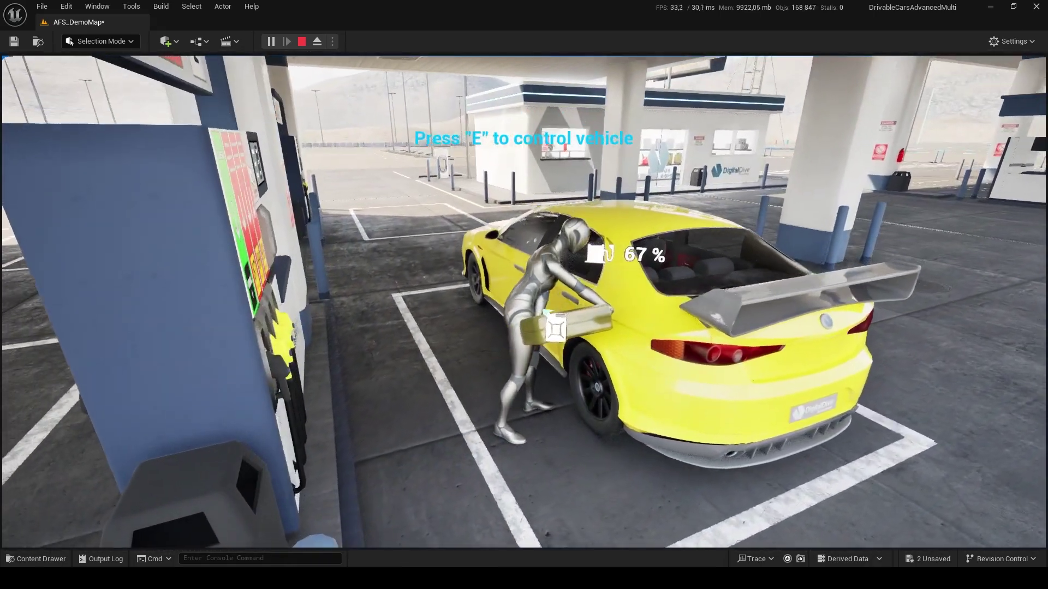
left_click_drag(447, 295, 409, 295)
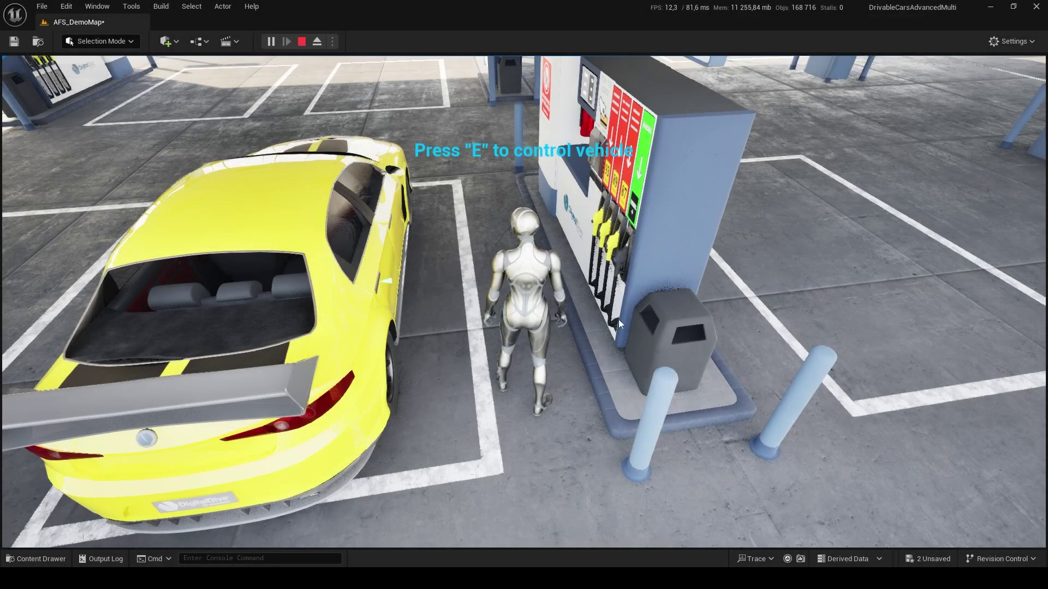
Step: Walk the character to the pump beside the sedan and grab a yellow-handled fuel nozzle
left_click(524, 301)
key("w")
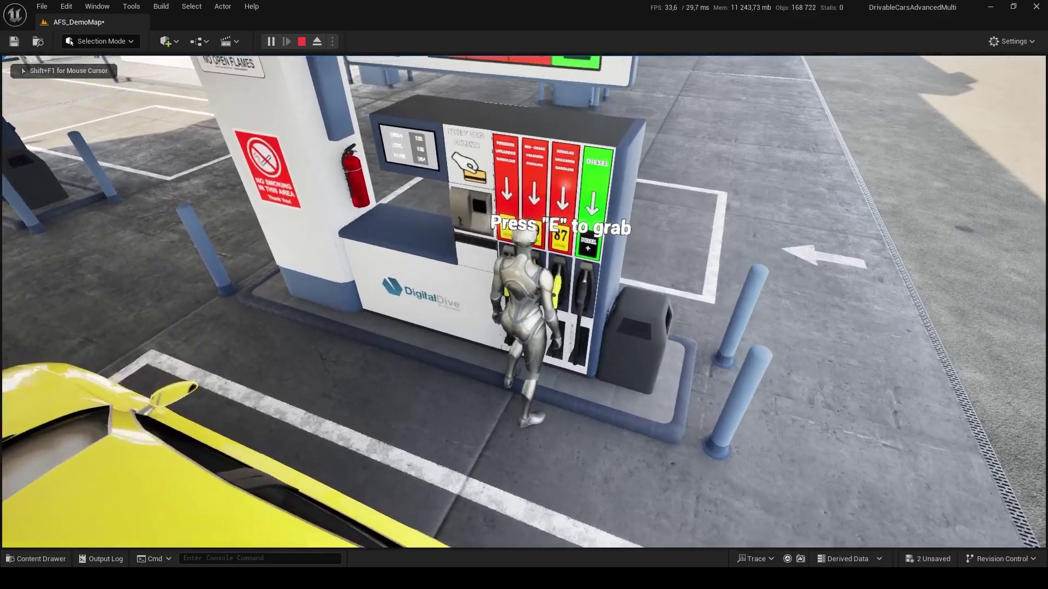
key("e")
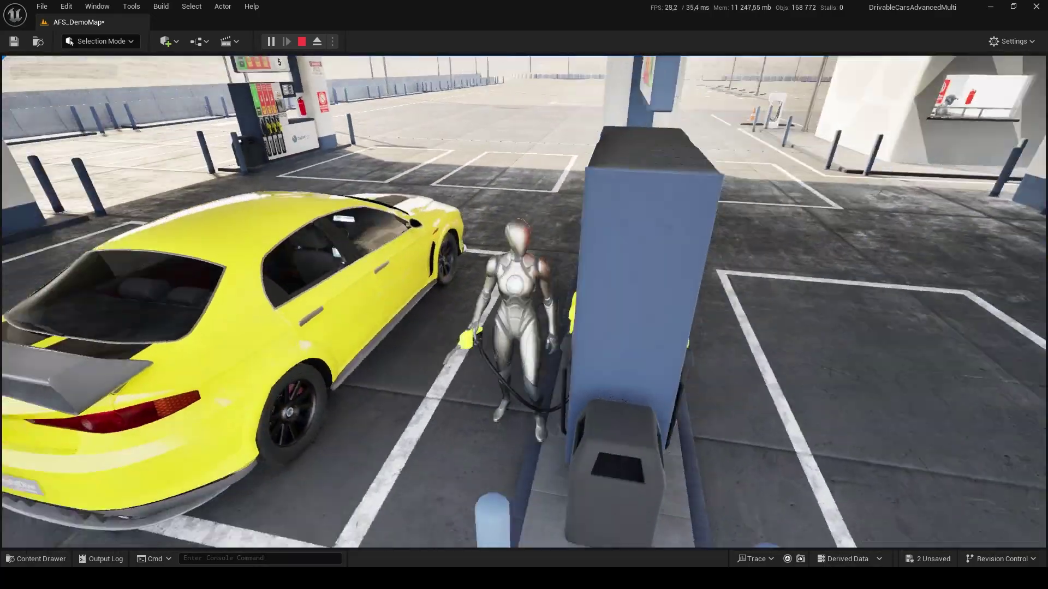
Step: Carry the nozzle around the sedan to its far side, inspect the navigation mesh around the car and stop playing
key("w")
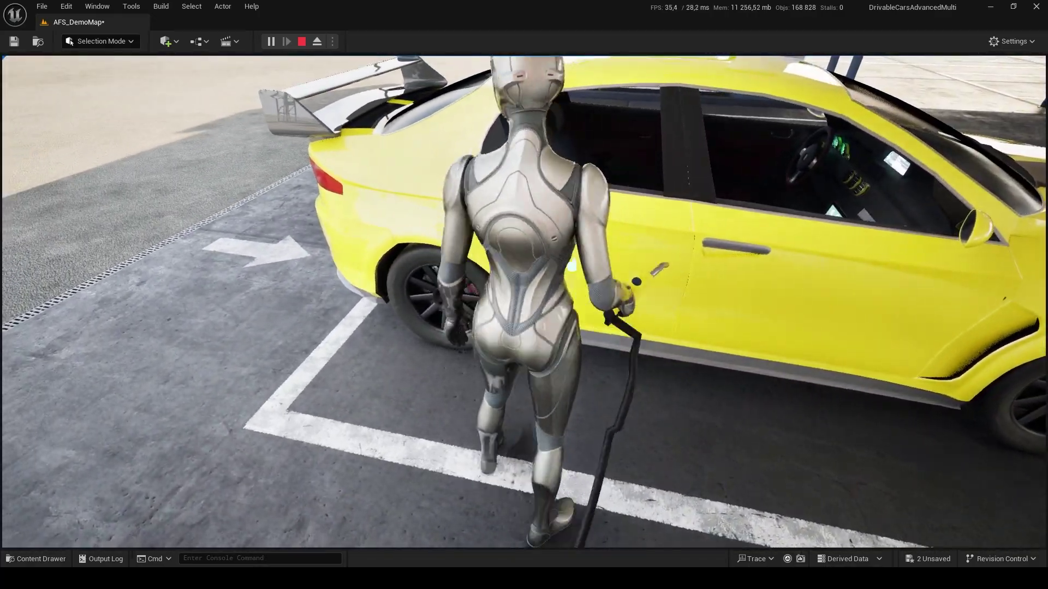
key("w")
key("w")
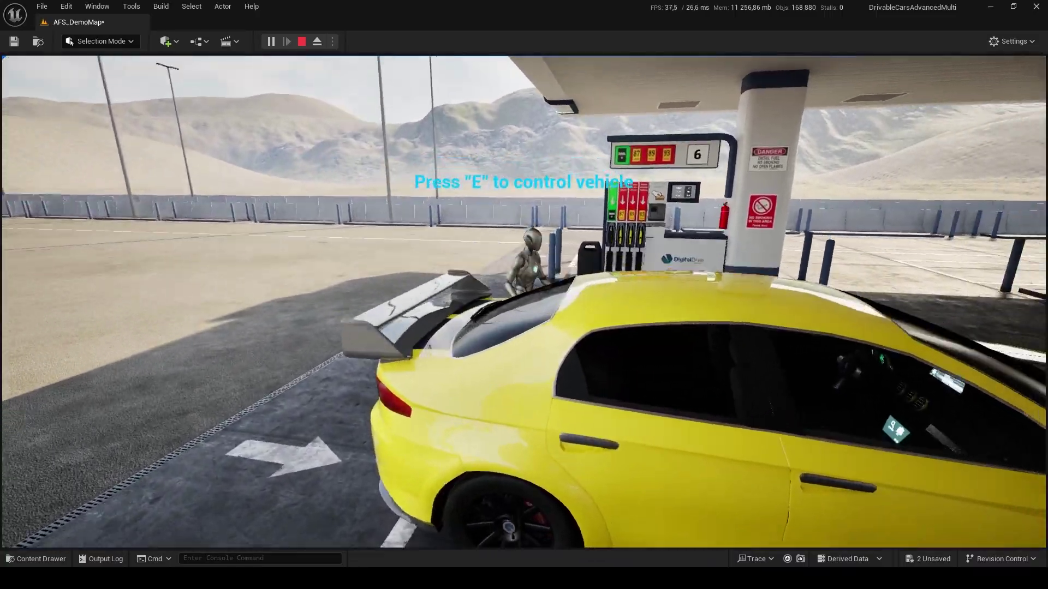
key("f")
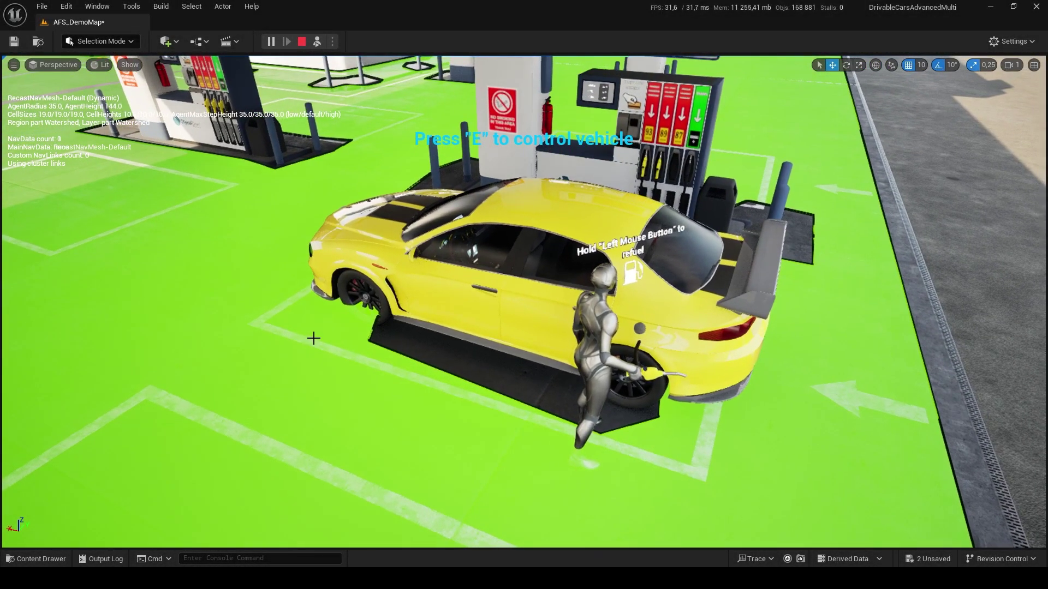
key("Escape")
Step: Set the Navigation Mesh Runtime Generation to Dynamic in the Project Settings and close the settings window
left_click(66, 6)
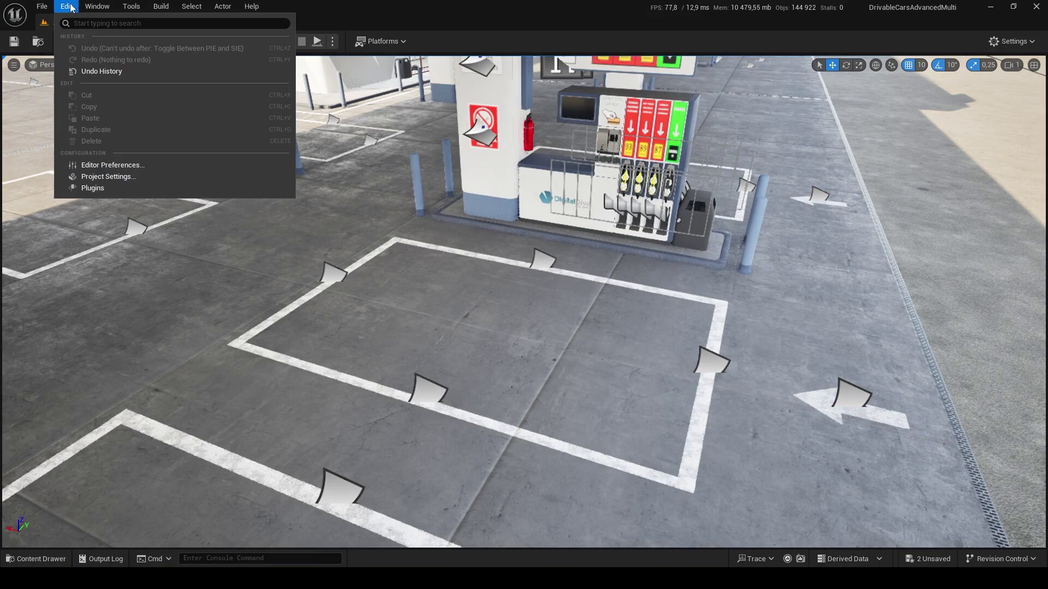
left_click(107, 177)
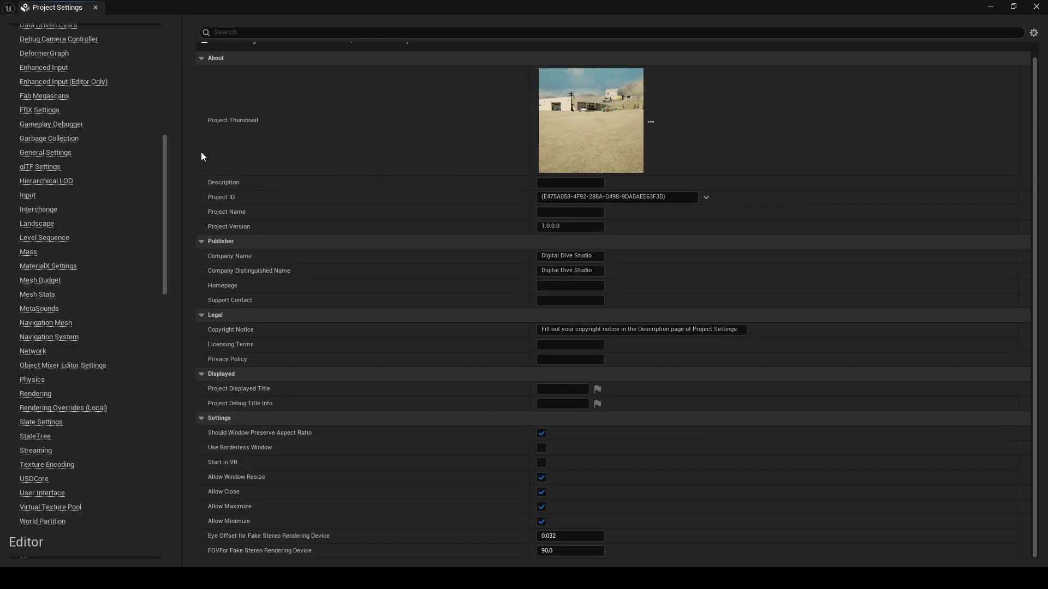
left_click(47, 323)
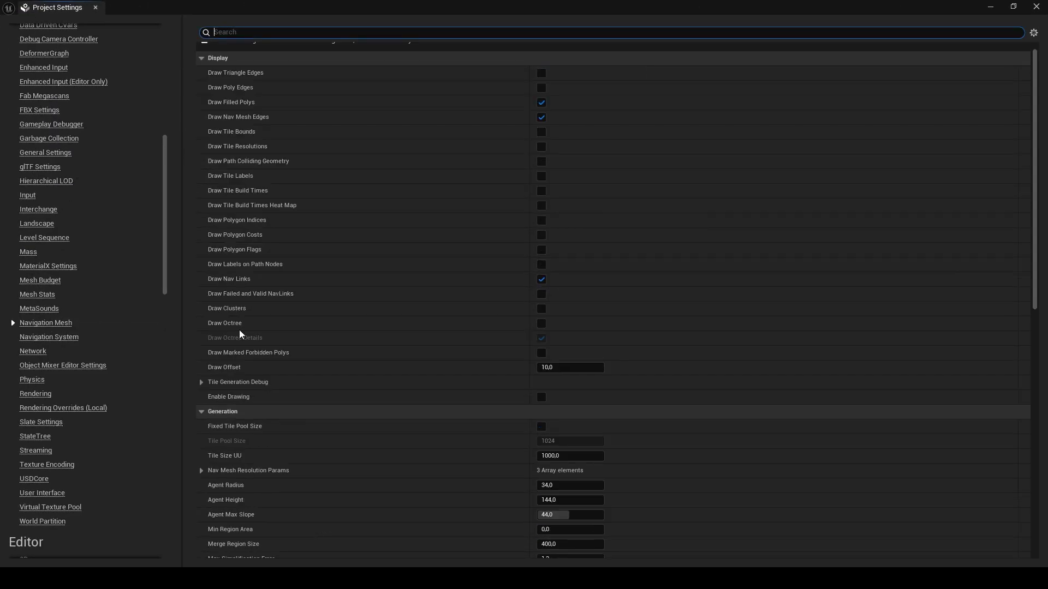
scroll(486, 310, "down", 10)
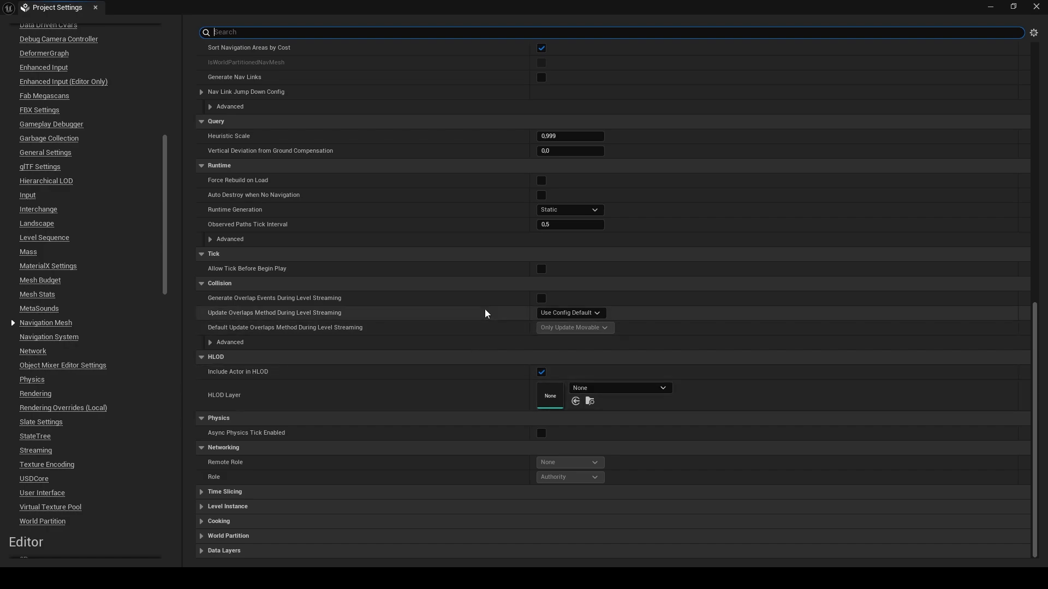
scroll(486, 311, "up", 3)
left_click(565, 281)
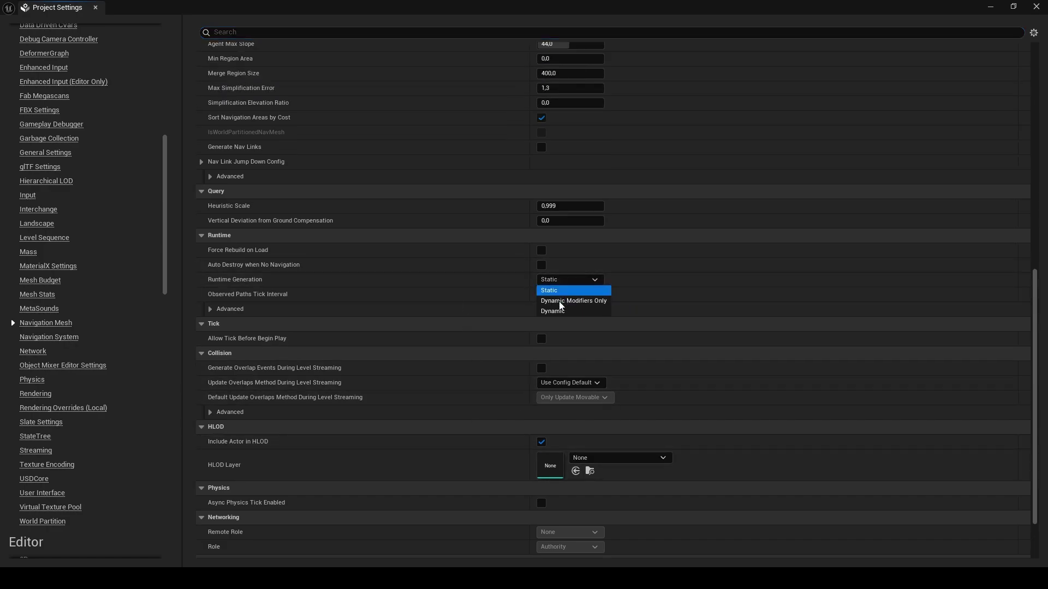
left_click(568, 312)
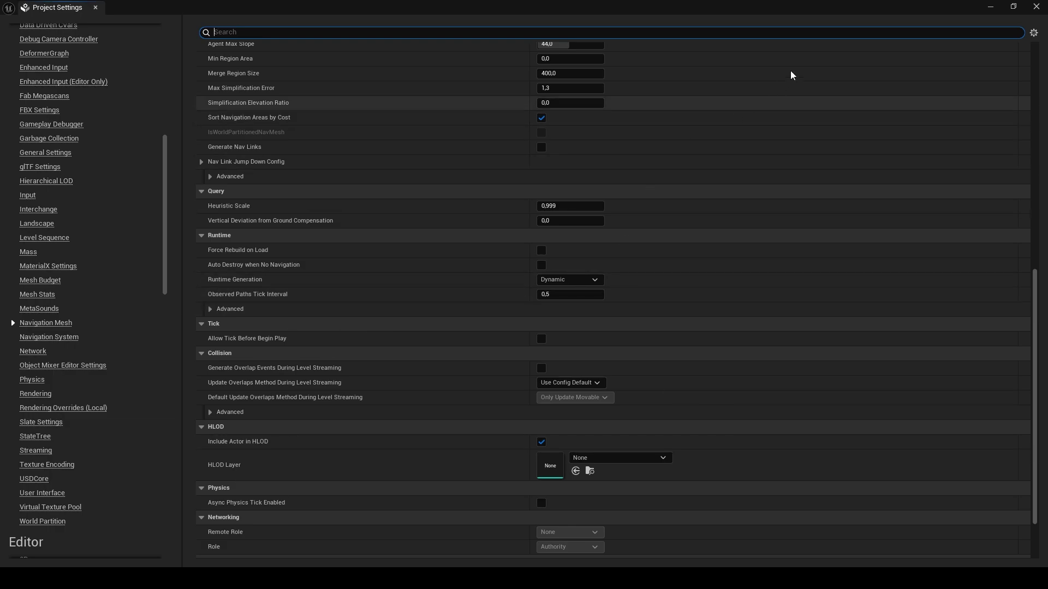
left_click(1036, 6)
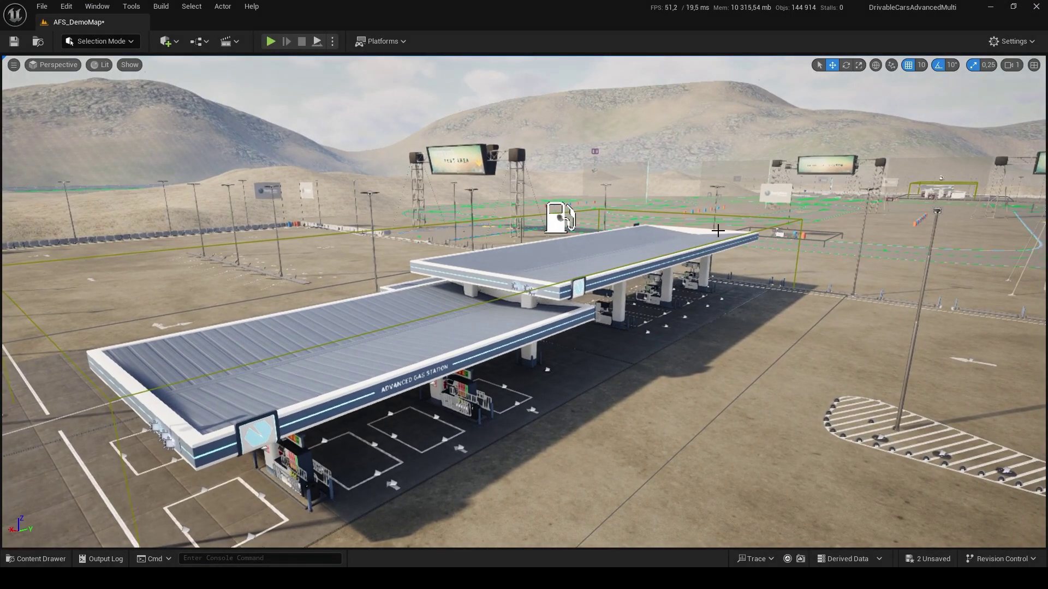
Step: Open the MigrationMap level without saving the changes to AFS_DemoMap
mouse_move(340, 130)
right_mouse_down()
mouse_move(507, 112)
mouse_move(349, 120)
right_mouse_up()
left_click(36, 6)
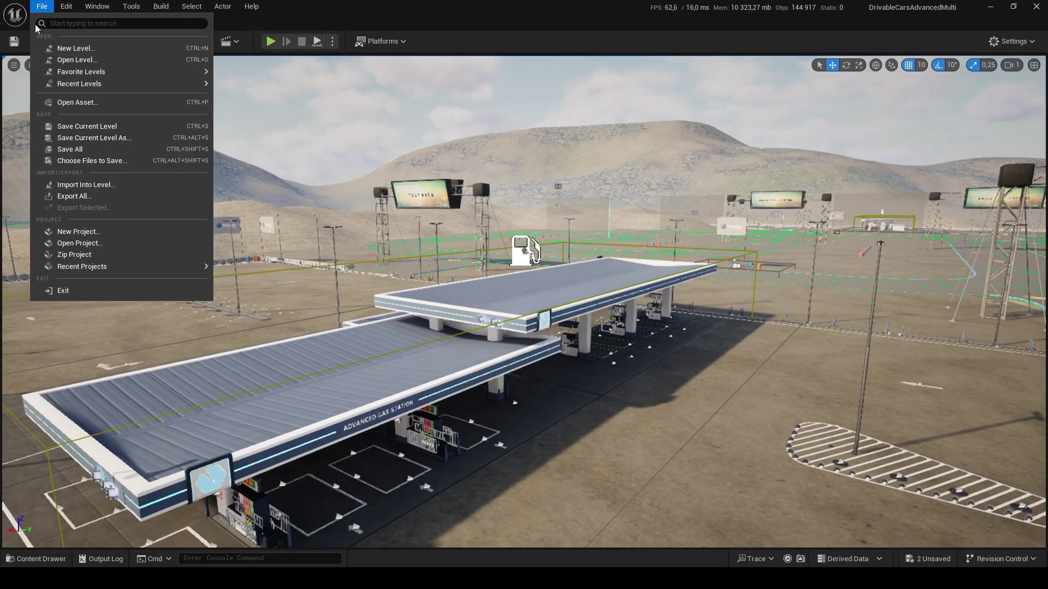
left_click(61, 64)
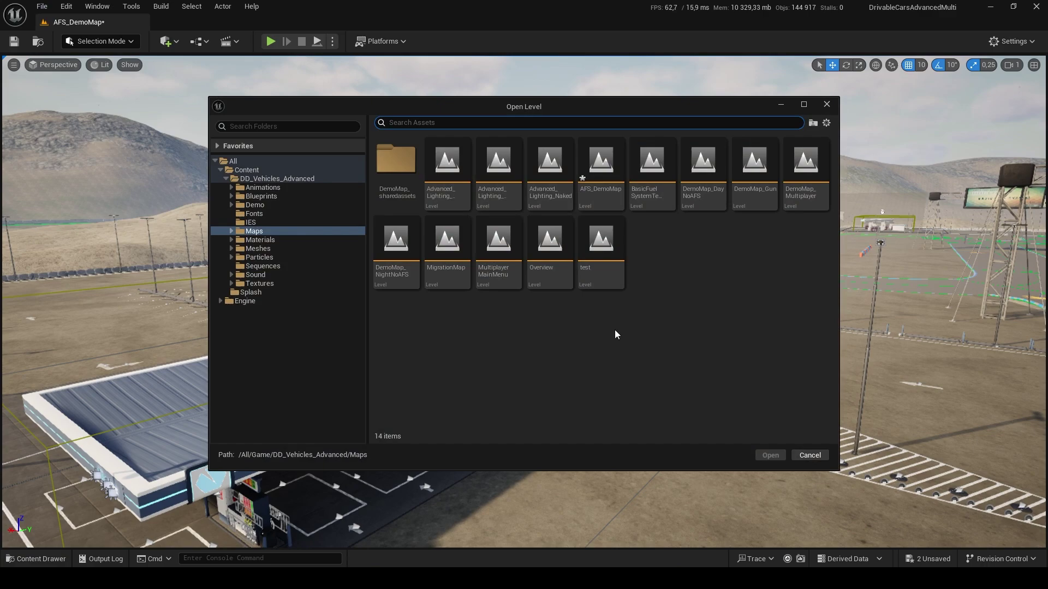
left_click(435, 254)
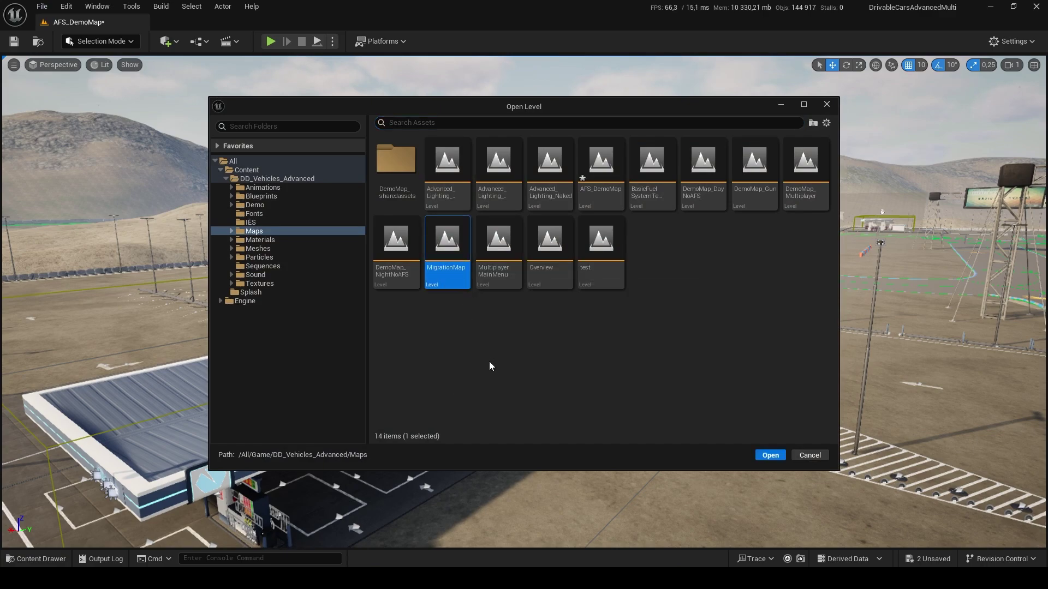
left_click(770, 455)
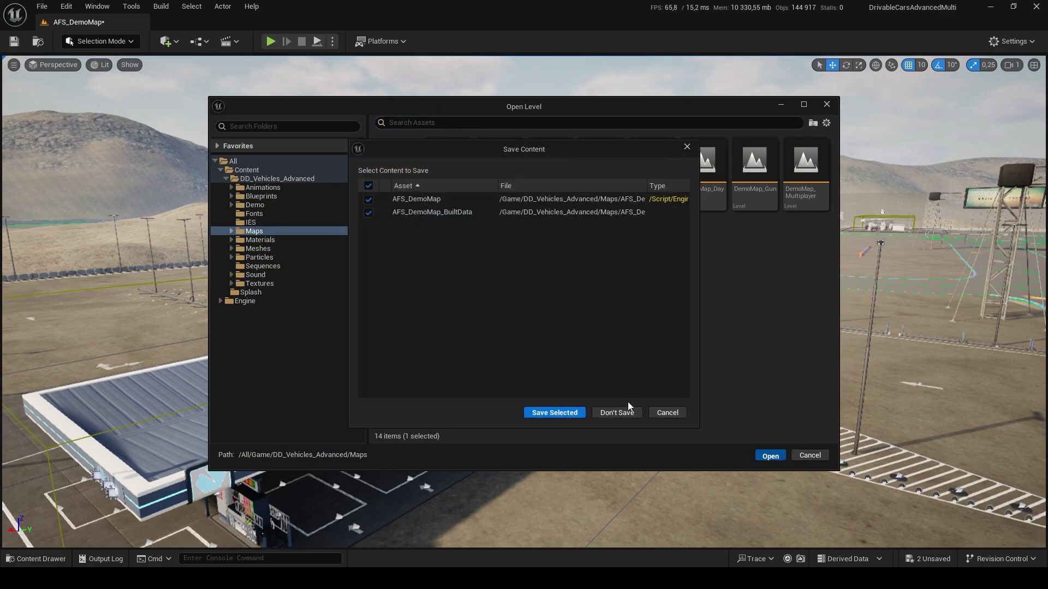
left_click(622, 416)
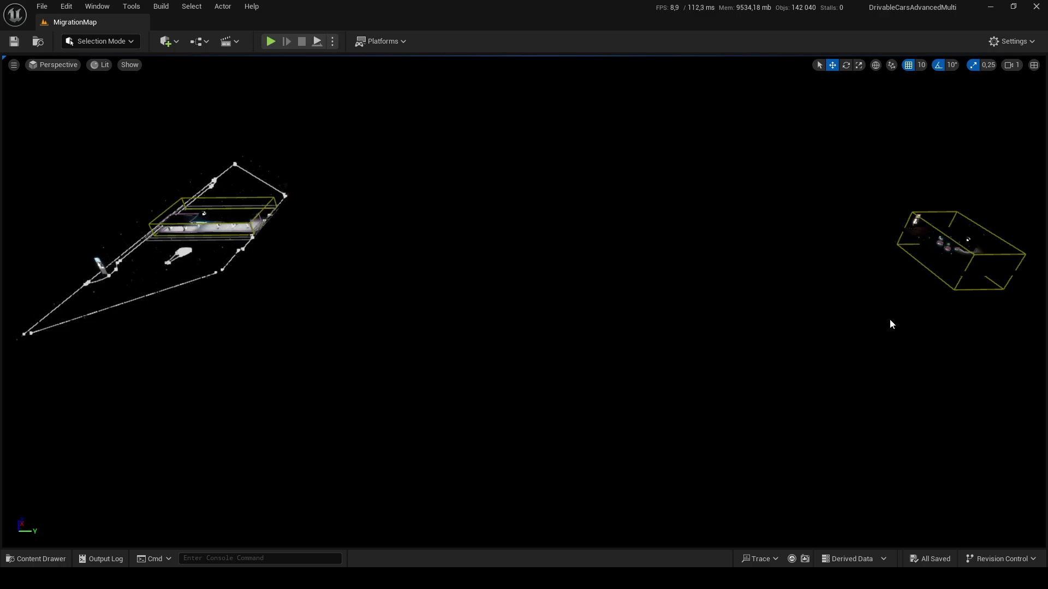
Step: Show the Outliner and collapse the GasStationAdvanced and GasStationBasic folders
left_click(97, 6)
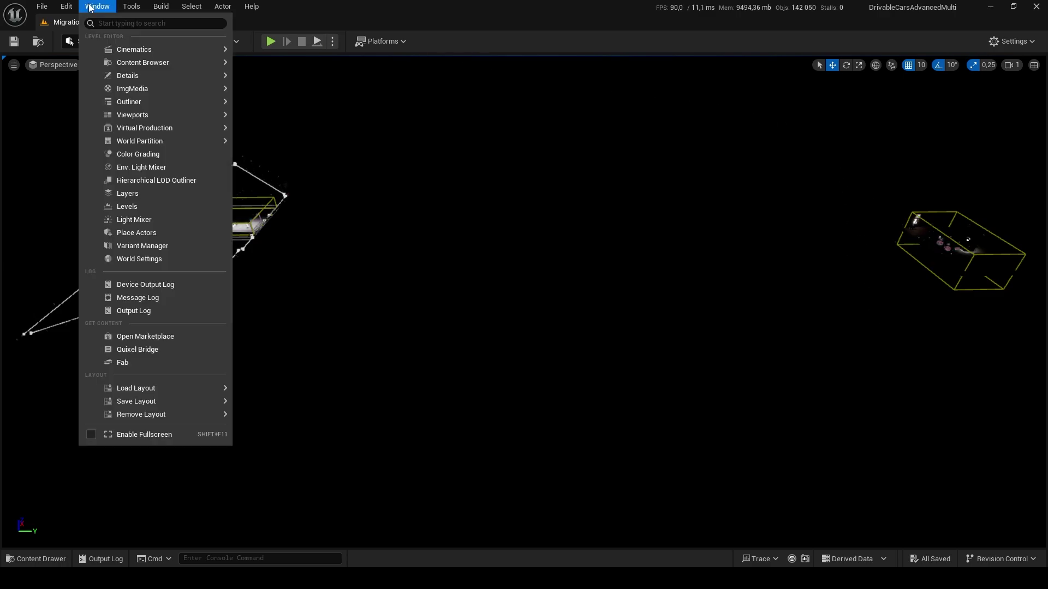
mouse_move(137, 106)
left_click(293, 109)
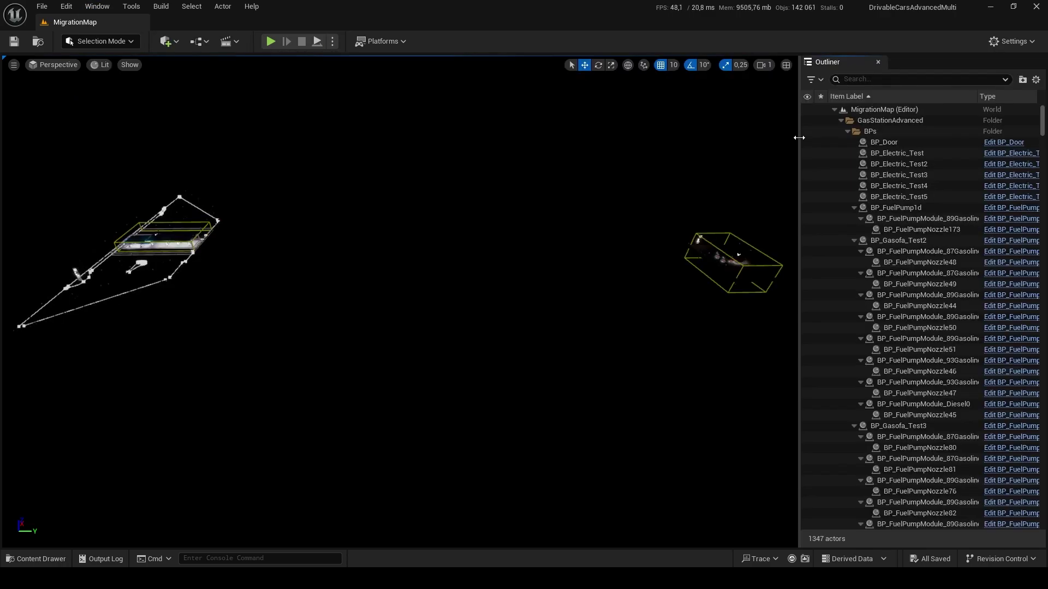
left_click(841, 120)
left_click(841, 132)
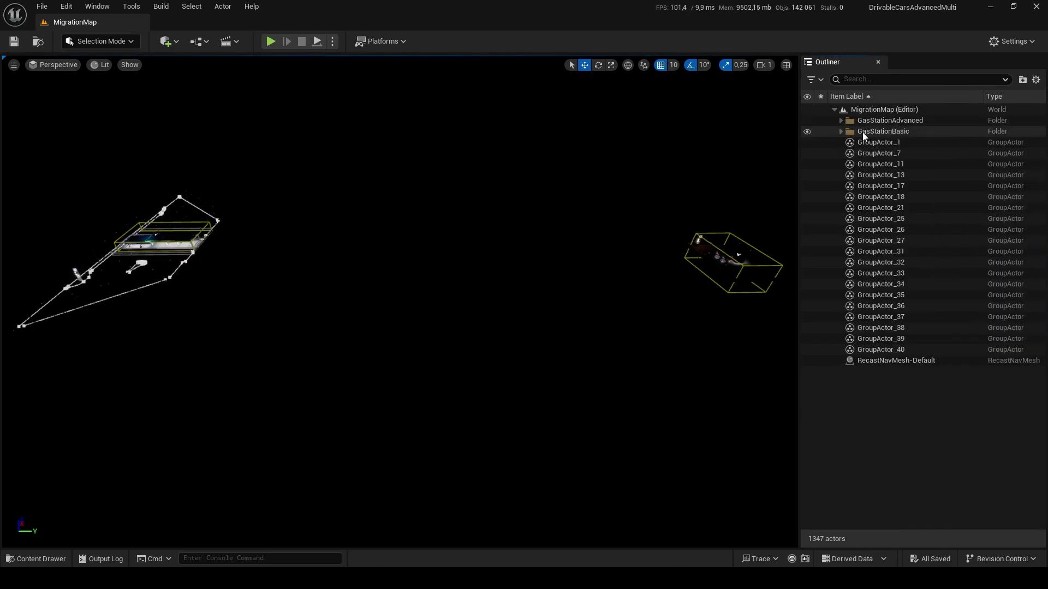
Step: Select all descendants of the GasStationAdvanced and GasStationBasic folders and copy them
left_click(881, 122)
left_click(883, 132, "ctrl")
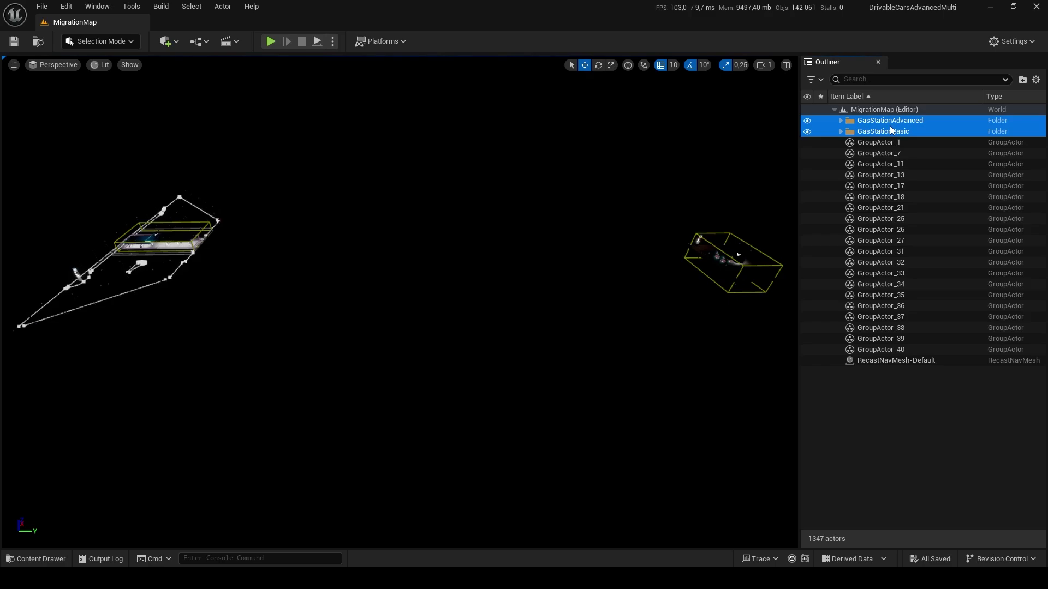
right_click(895, 132)
mouse_move(917, 147)
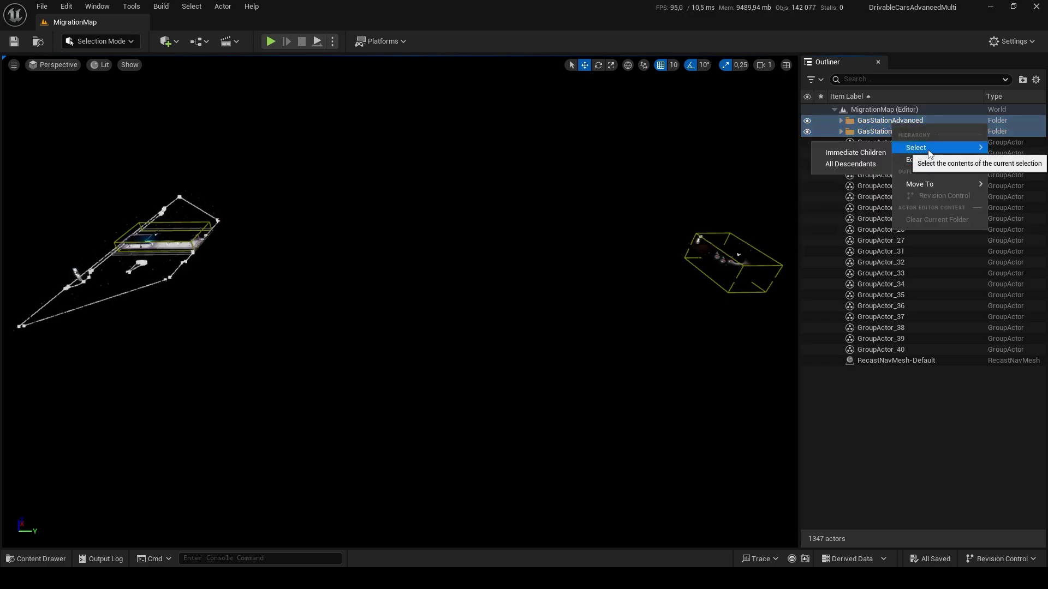
left_click(852, 164)
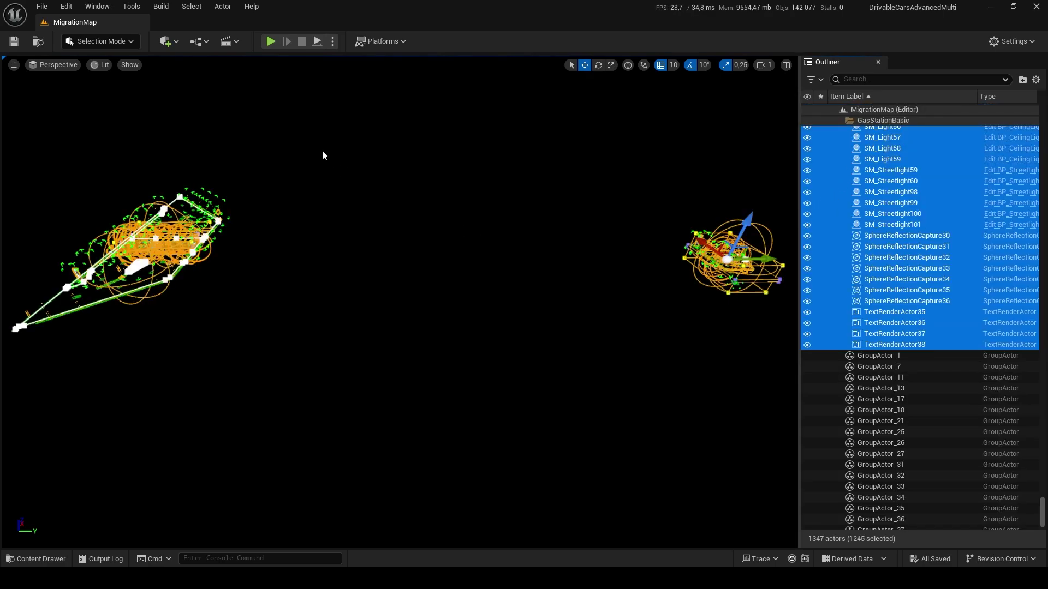
left_click(66, 6)
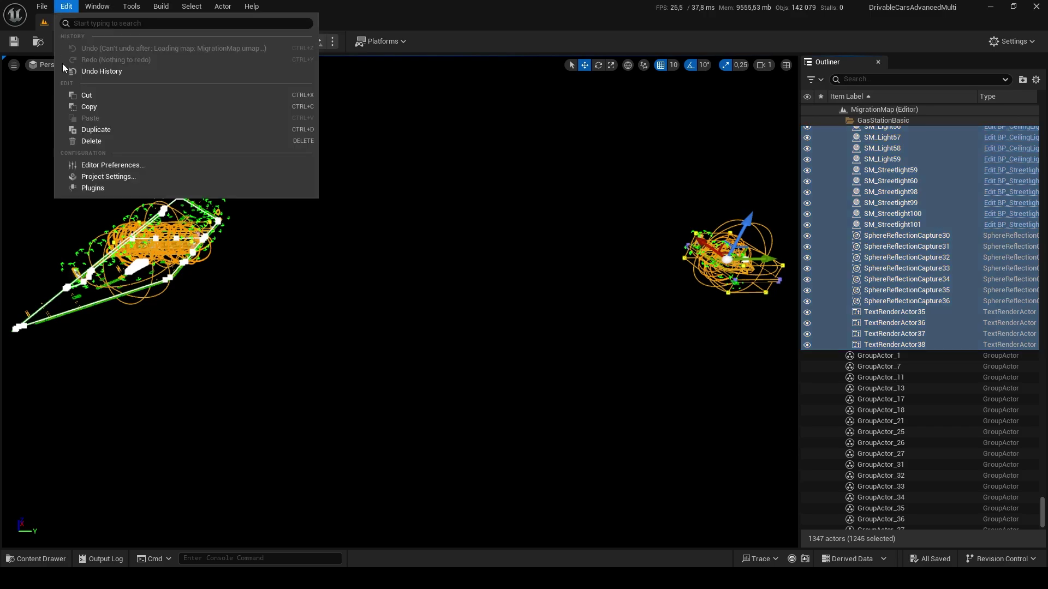
left_click(101, 106)
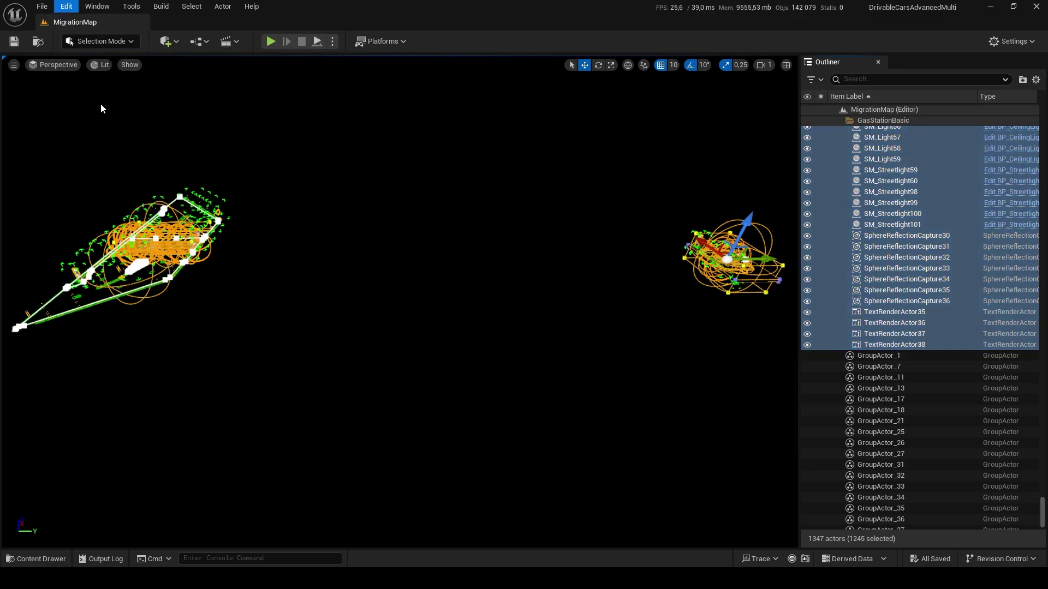
Step: Open the DemoMap_DayNoAFS level from the Maps folder
left_click(42, 7)
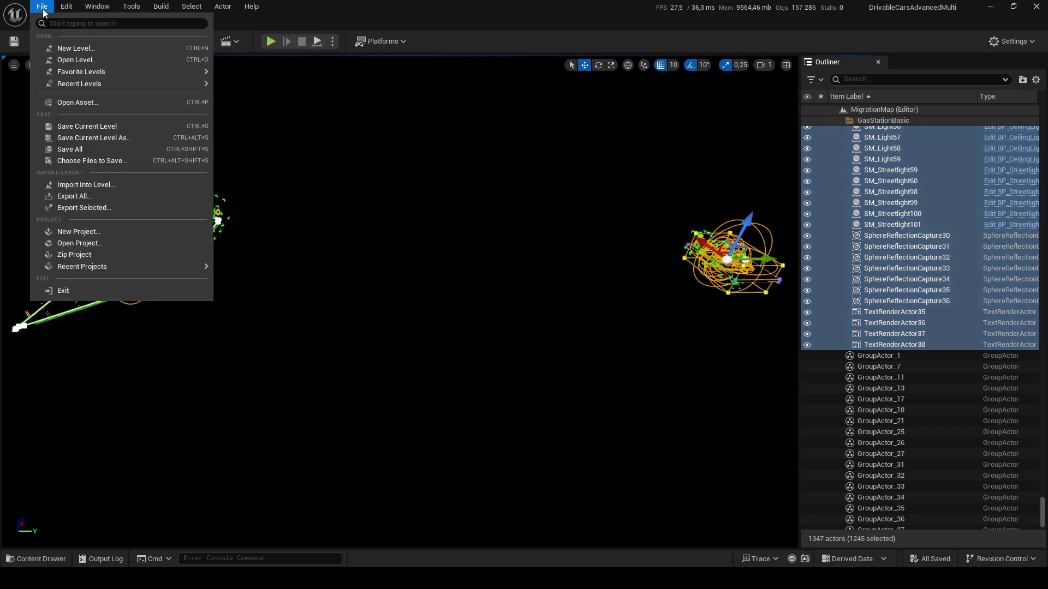
left_click(60, 54)
left_click(701, 182)
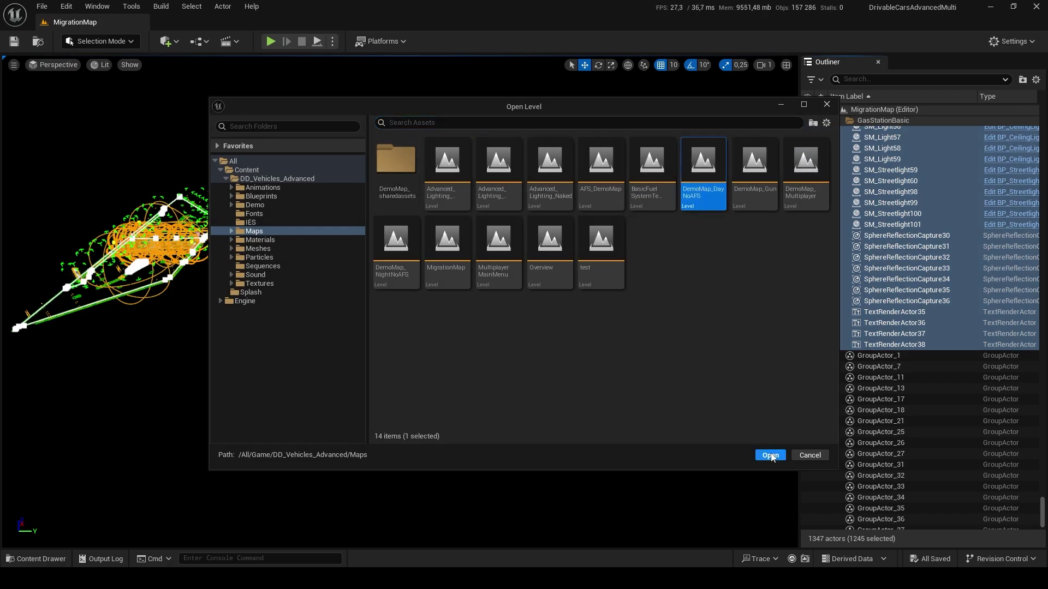
key("Return")
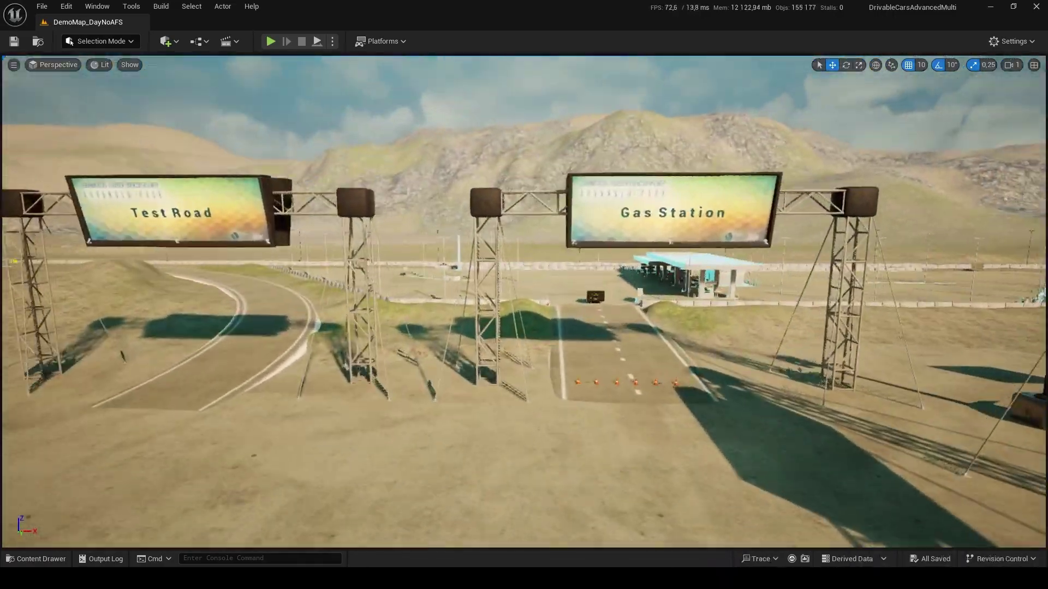
Step: Delete the large placeholder gas station, the sign boards around its lot and the first grouped row of cones
key("w")
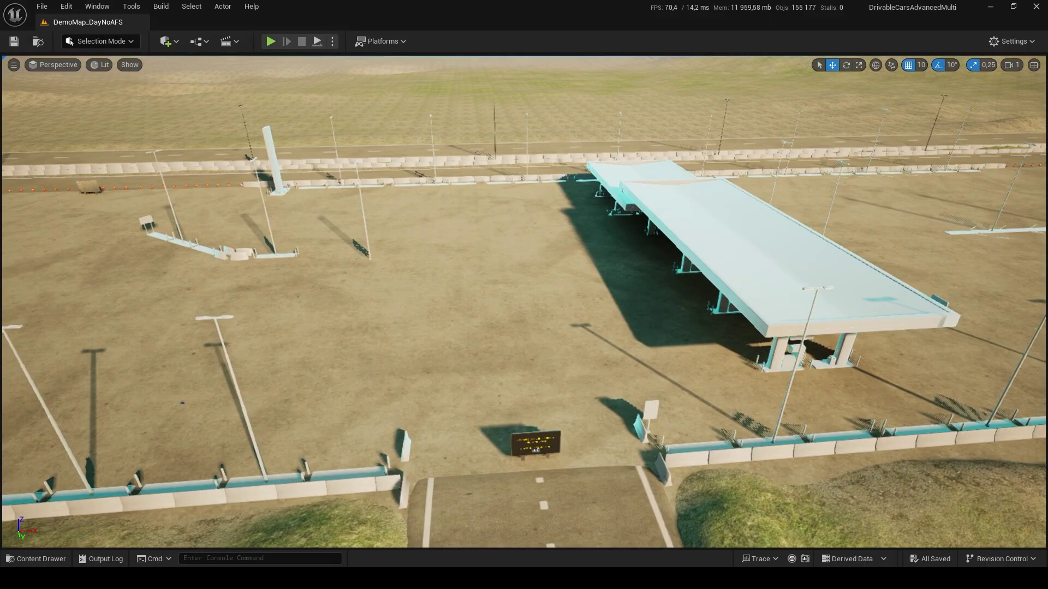
key("Delete")
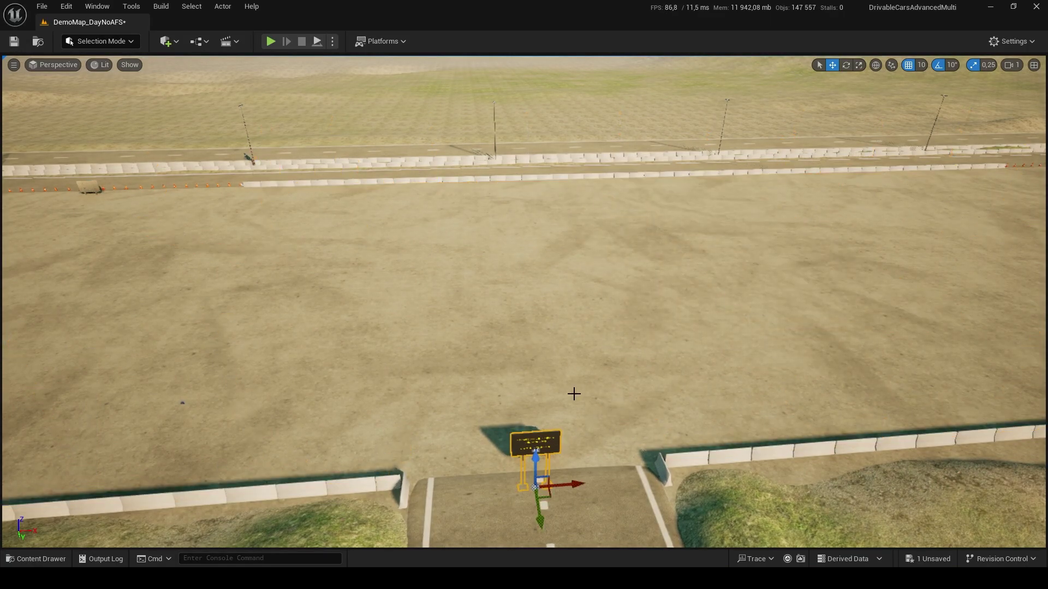
right_click_drag(603, 328, 454, 297)
key("w")
left_click(491, 251)
key("f")
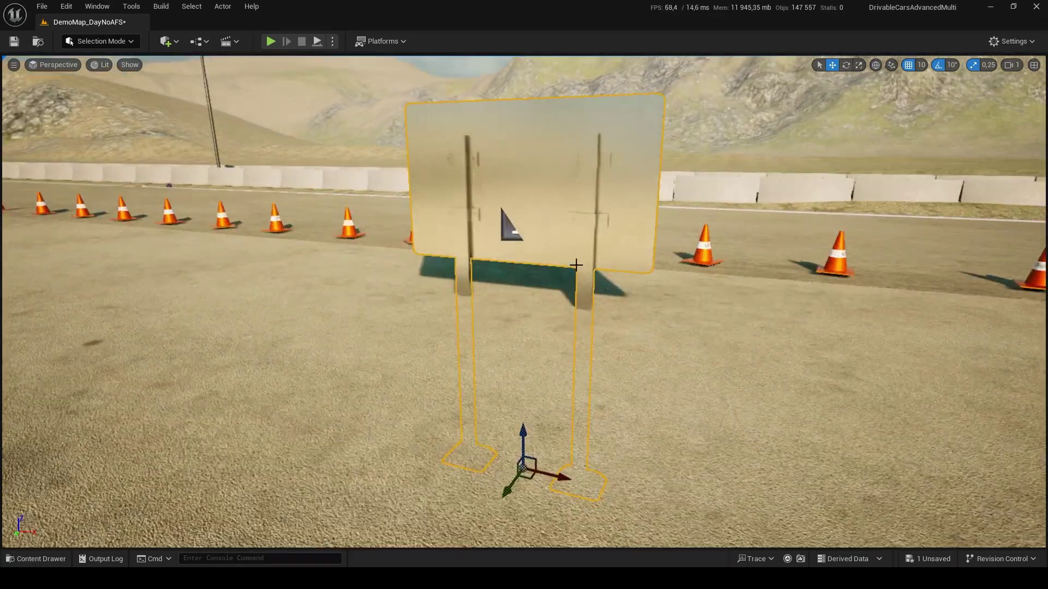
key("Delete")
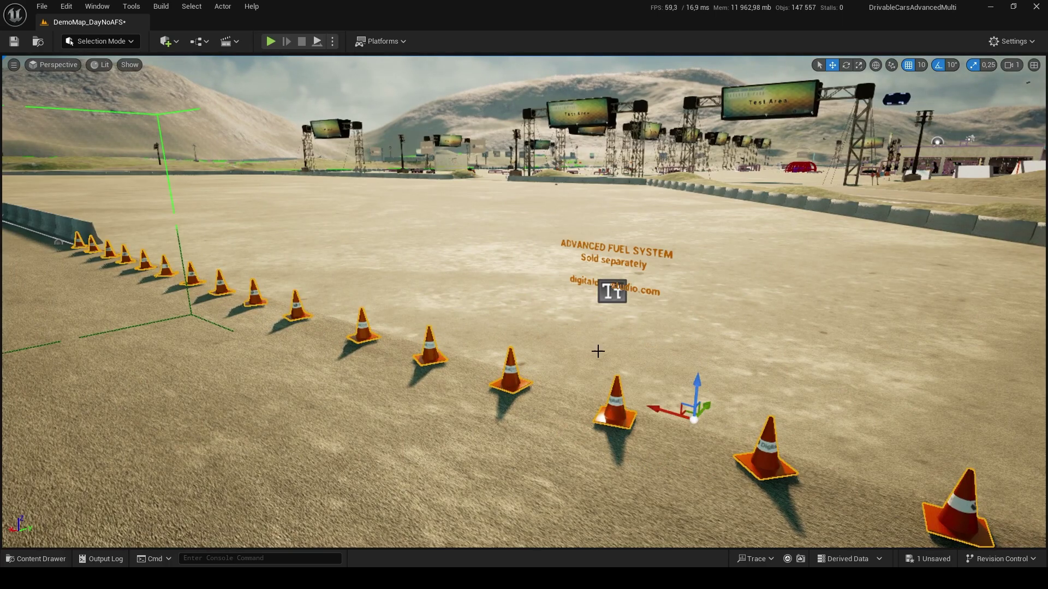
key("Delete")
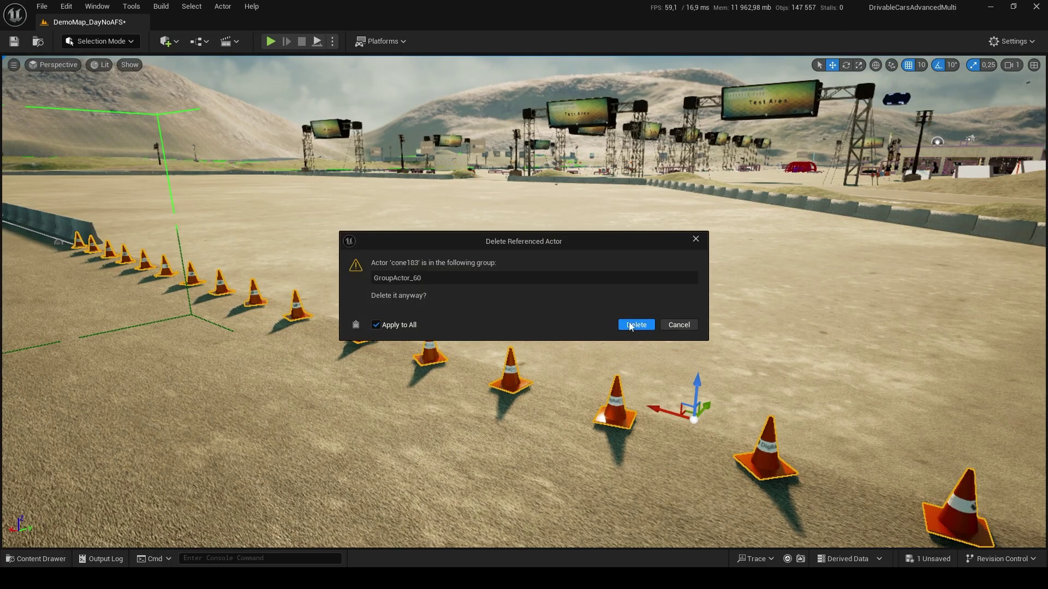
left_click(635, 326)
Step: Delete the remaining Advanced Fuel System sign board by the large lot and the grouped cones next to it
right_click_drag(519, 301, 428, 298)
key("f")
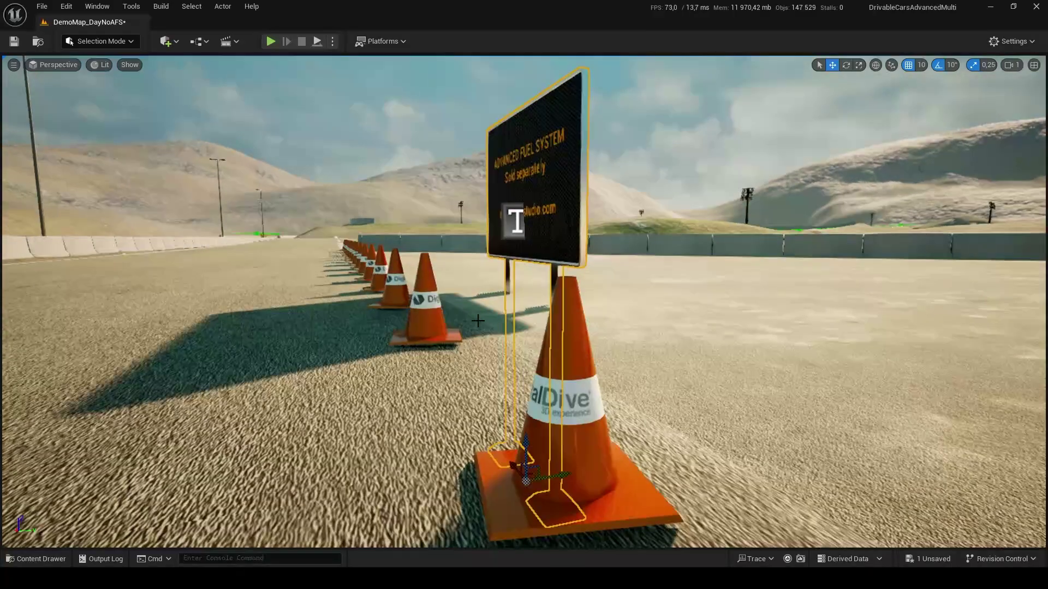
right_click_drag(479, 322, 503, 346)
key("Delete")
left_click(557, 334)
key("Delete")
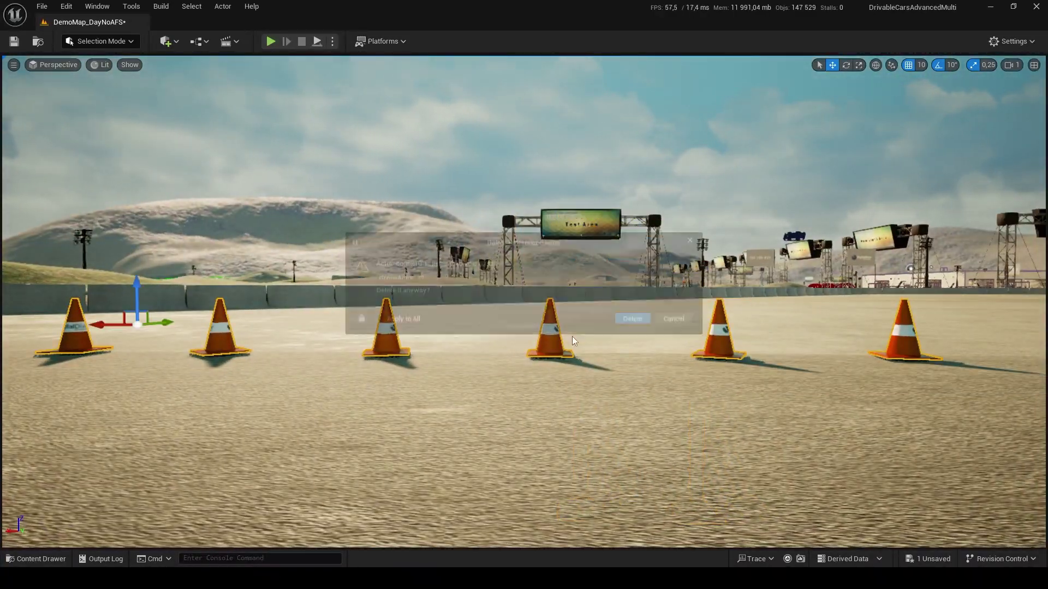
left_click(630, 327)
Step: Delete the small roadside placeholder gas station, plus the sign board and grouped cones at the near end of its lot
right_click_drag(666, 322, 600, 315)
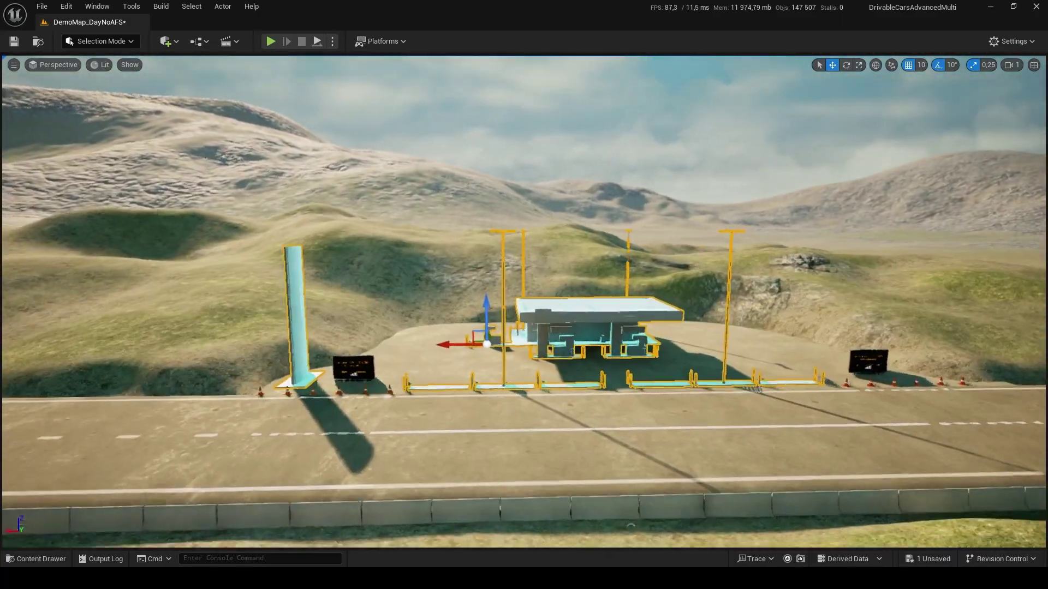
scroll(323, 360, "up", 5)
key("Delete")
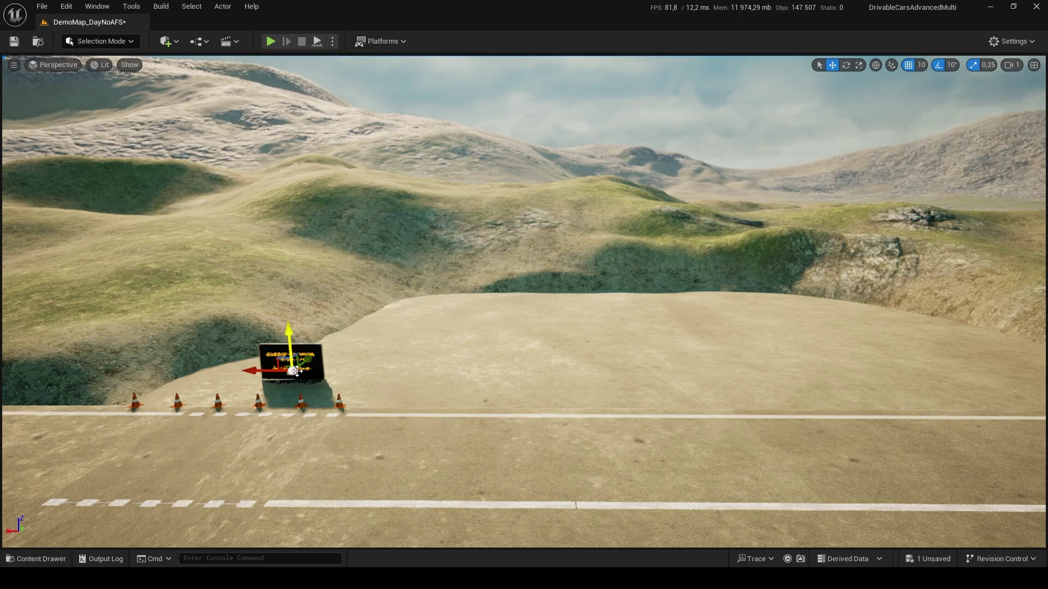
key("Delete")
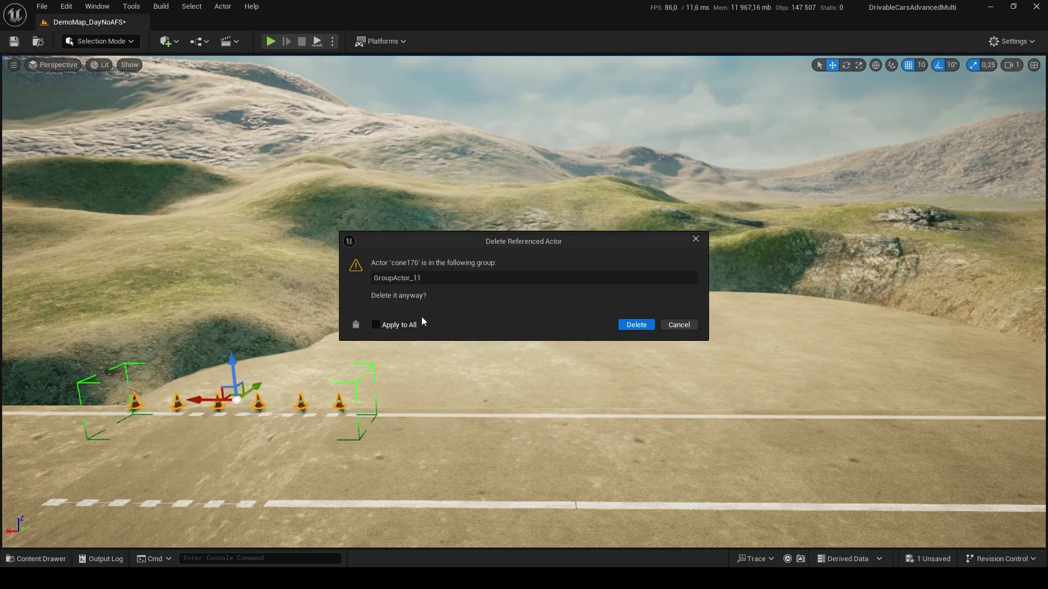
left_click(635, 326)
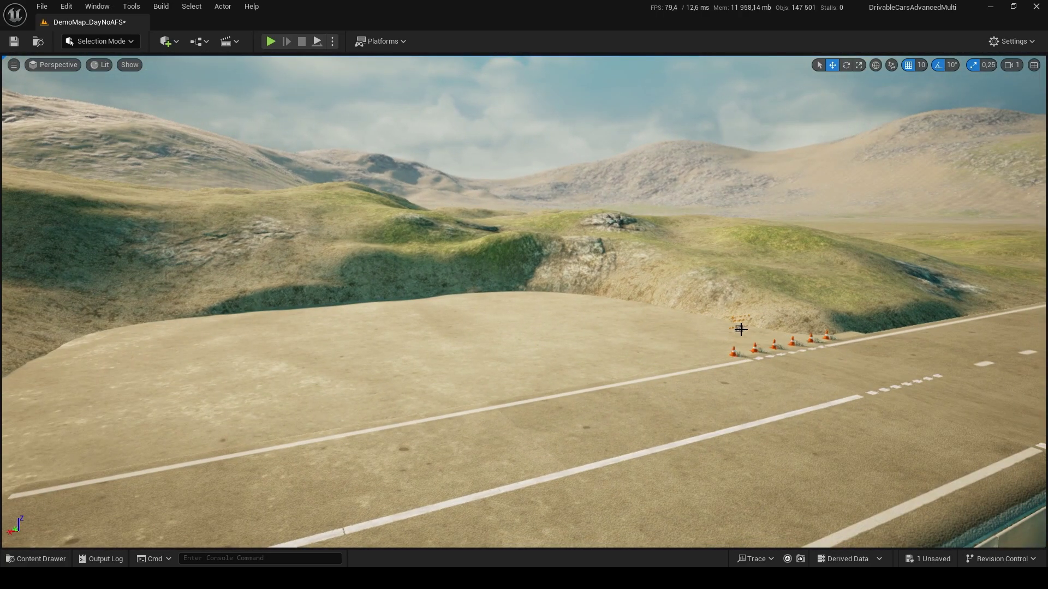
Step: Delete the sign board and grouped cones at the far end of the small roadside lot
left_click(786, 356)
left_click(758, 351)
key("Delete")
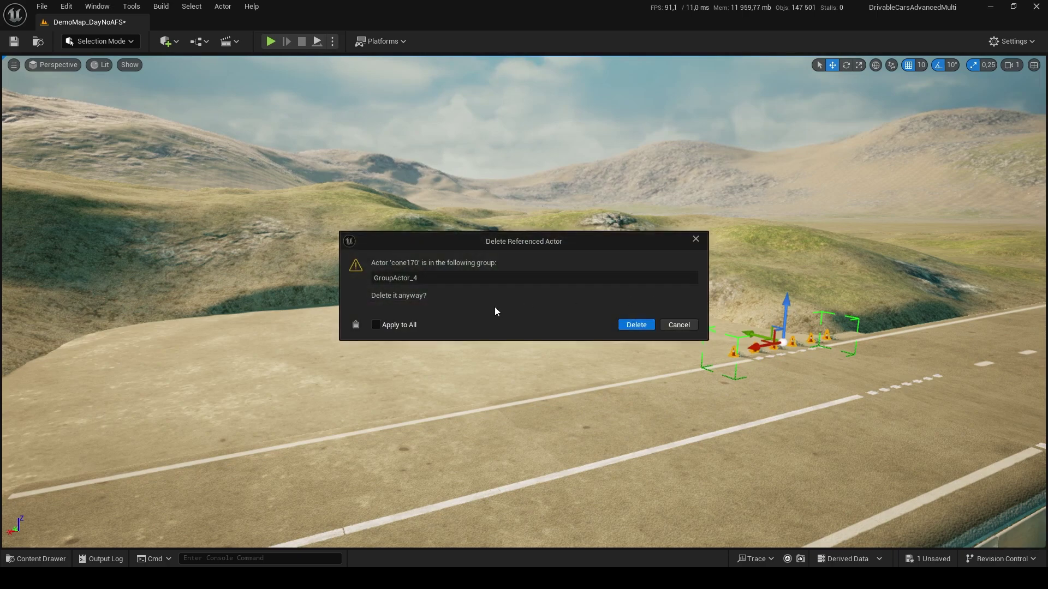
left_click(636, 324)
Step: Paste the copied gas station actors into DemoMap_DayNoAFS and clear the selection
left_click(64, 9)
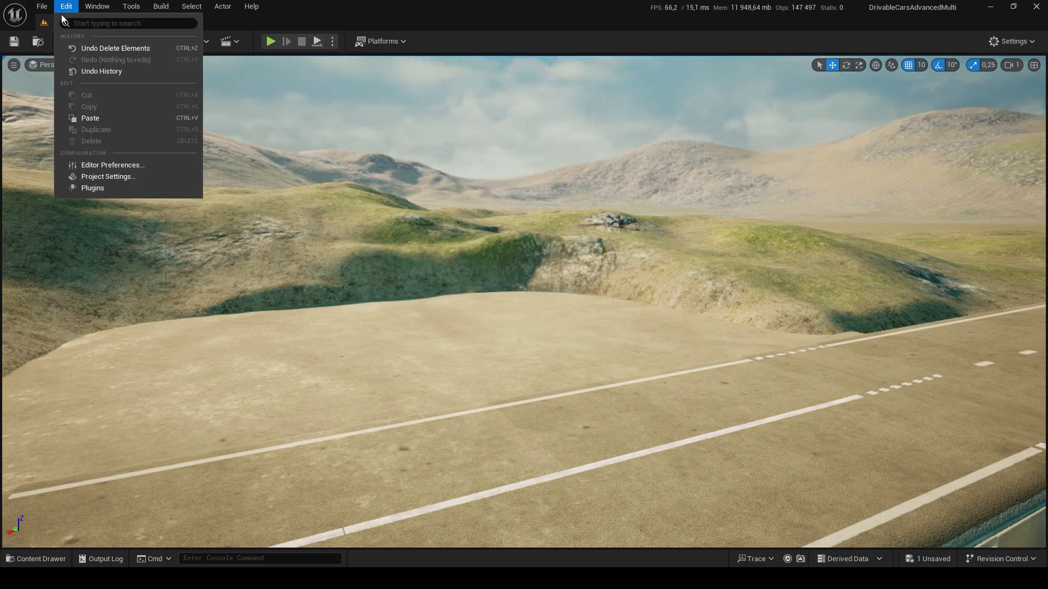
left_click(115, 118)
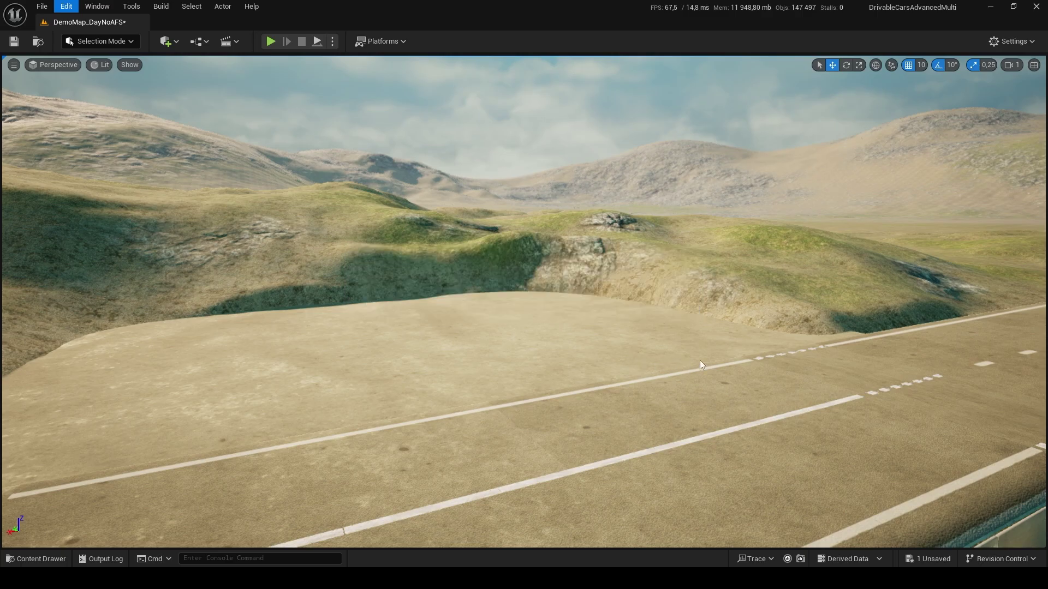
right_click_drag(700, 361, 535, 335)
key("d")
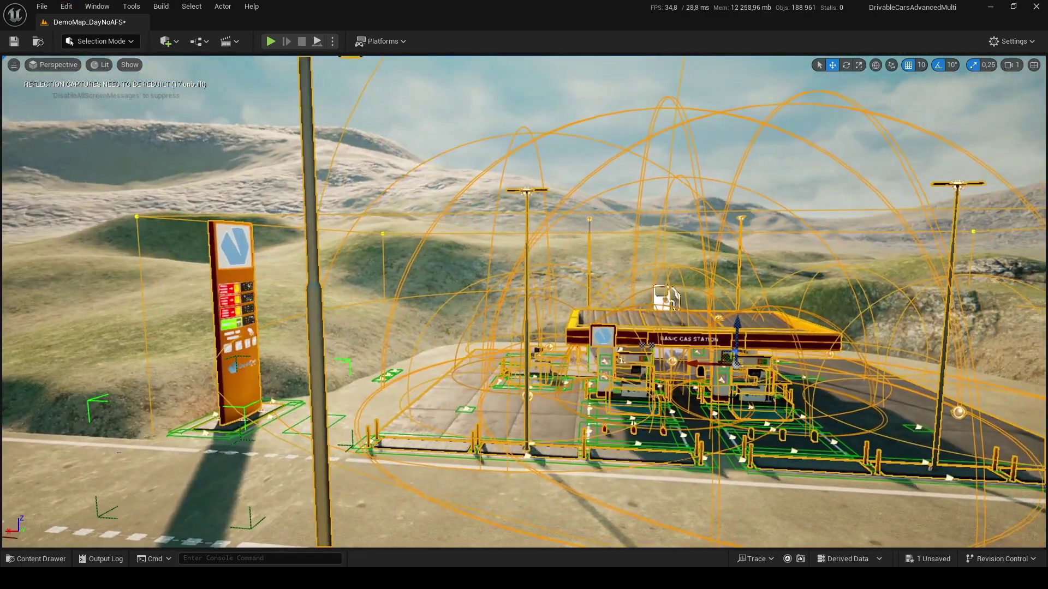
key("Escape")
Step: Examine the pasted basic and advanced gas stations and how they sit in the level
key("d")
right_click_drag(700, 361, 483, 372)
key("w")
key("e")
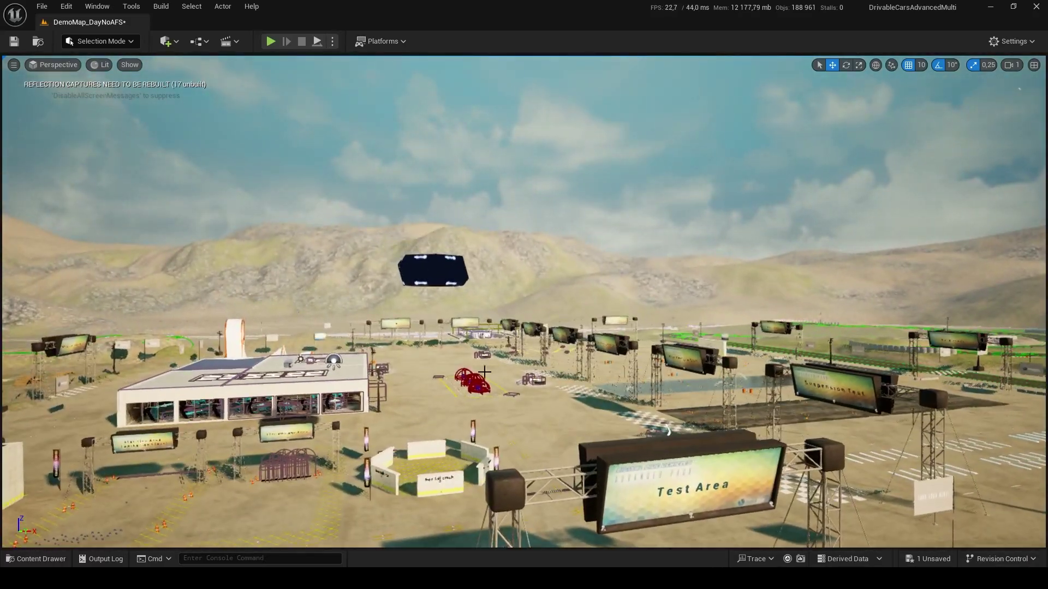
key("f")
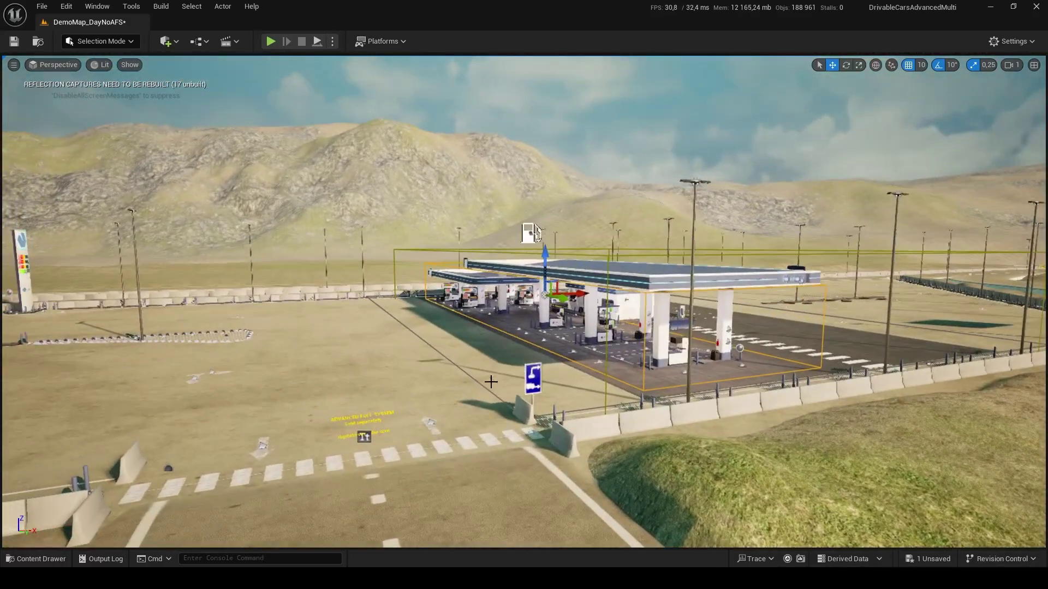
key("Escape")
key("a")
right_click_drag(524, 327, 450, 344)
key("w")
right_click_drag(464, 306, 557, 303)
key("s")
mouse_move(646, 314)
right_mouse_down()
mouse_move(491, 306)
mouse_move(534, 322)
mouse_move(646, 314)
right_mouse_up()
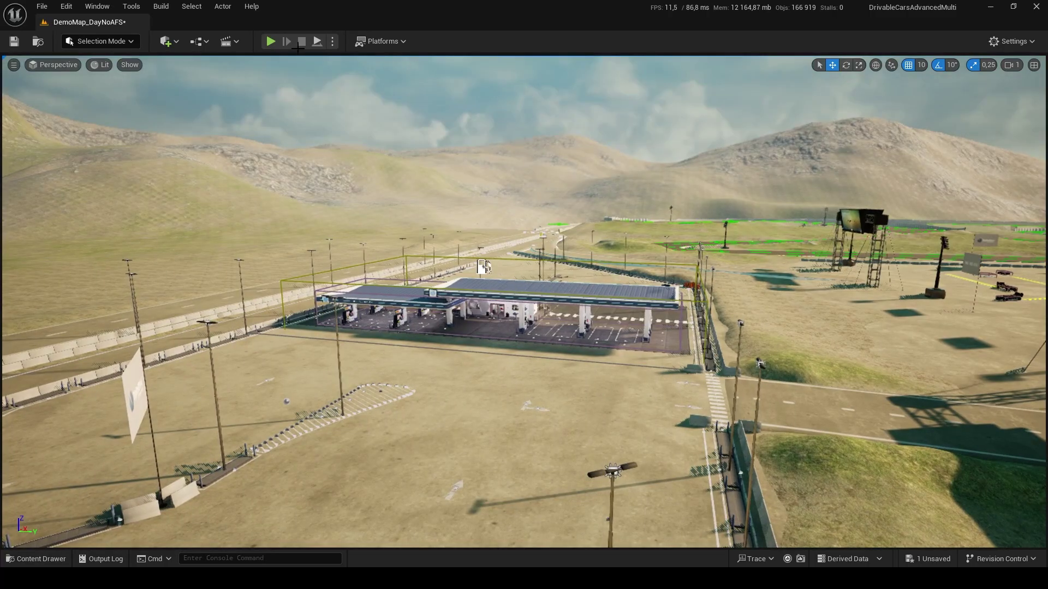
Step: Play the level with the Day Light Map and mount the green dirt bike in the showroom
key("alt+p")
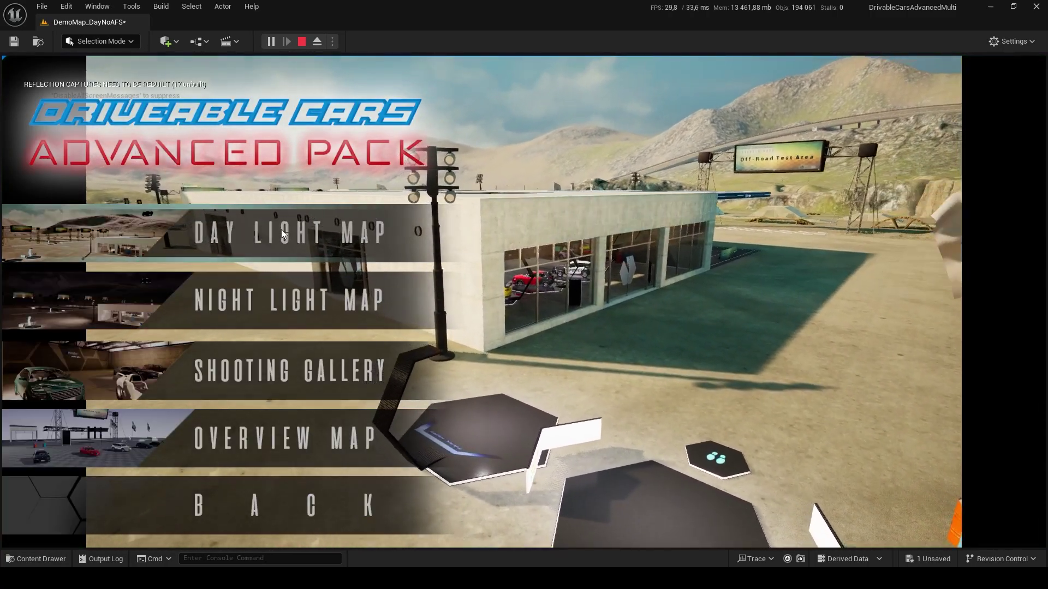
left_click(282, 233)
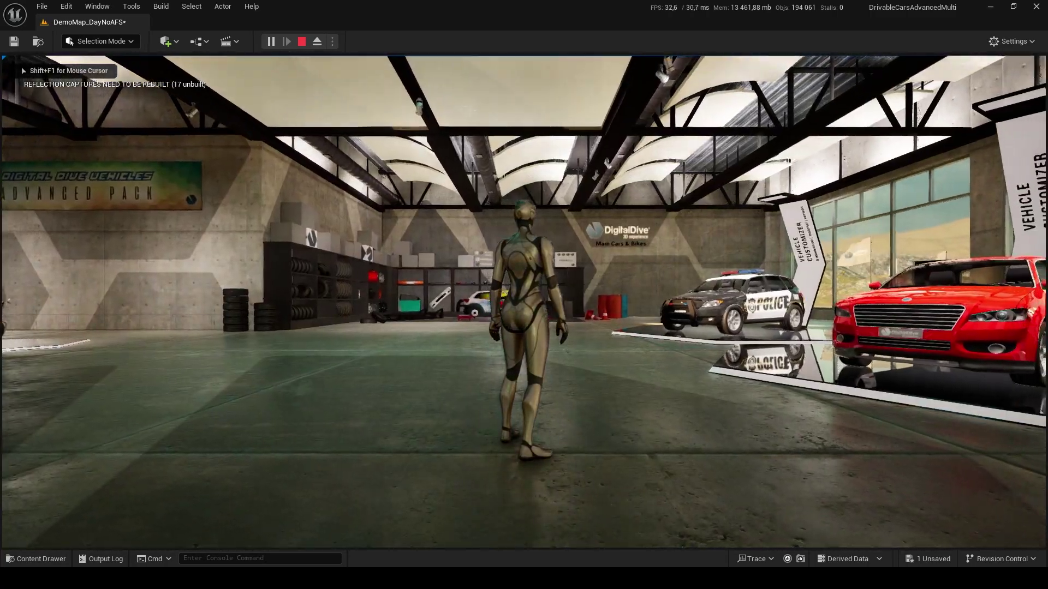
key("w")
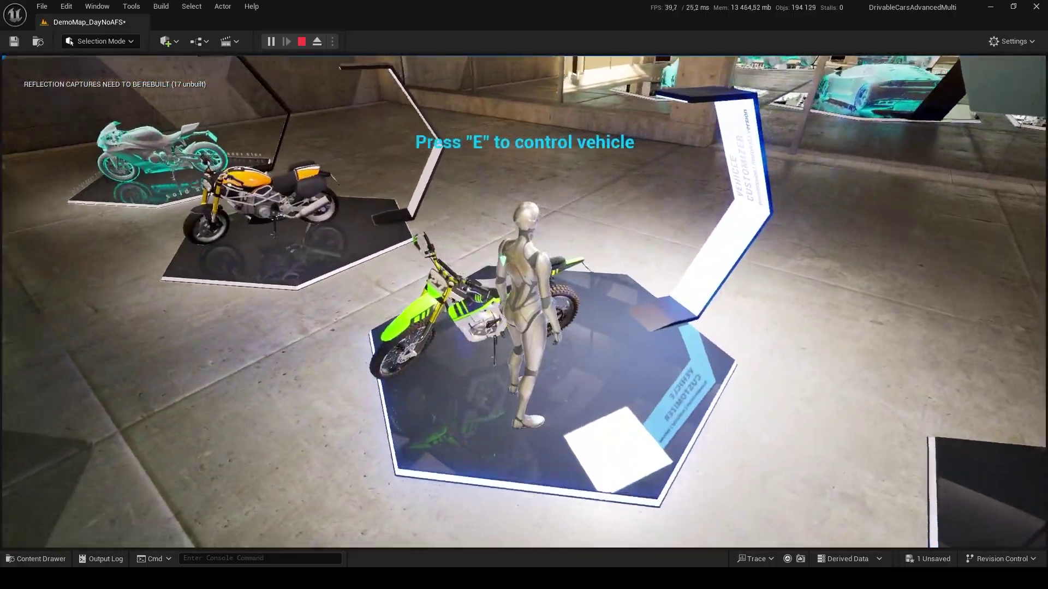
key("e")
key("e")
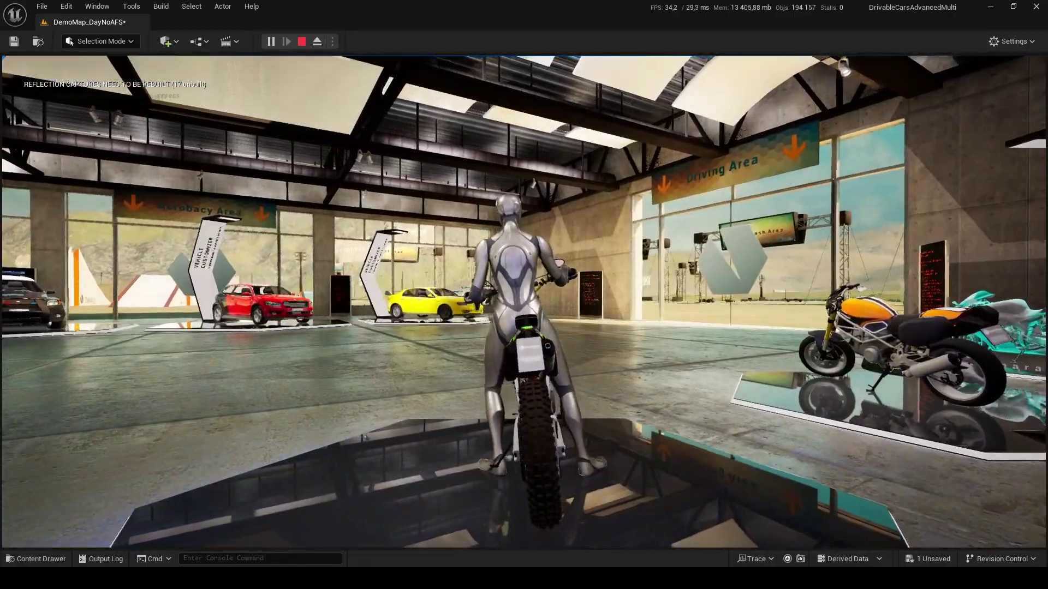
Step: Ride the green dirt bike across the showroom towards the Driving Area exit
key("w")
key("w")
key("d")
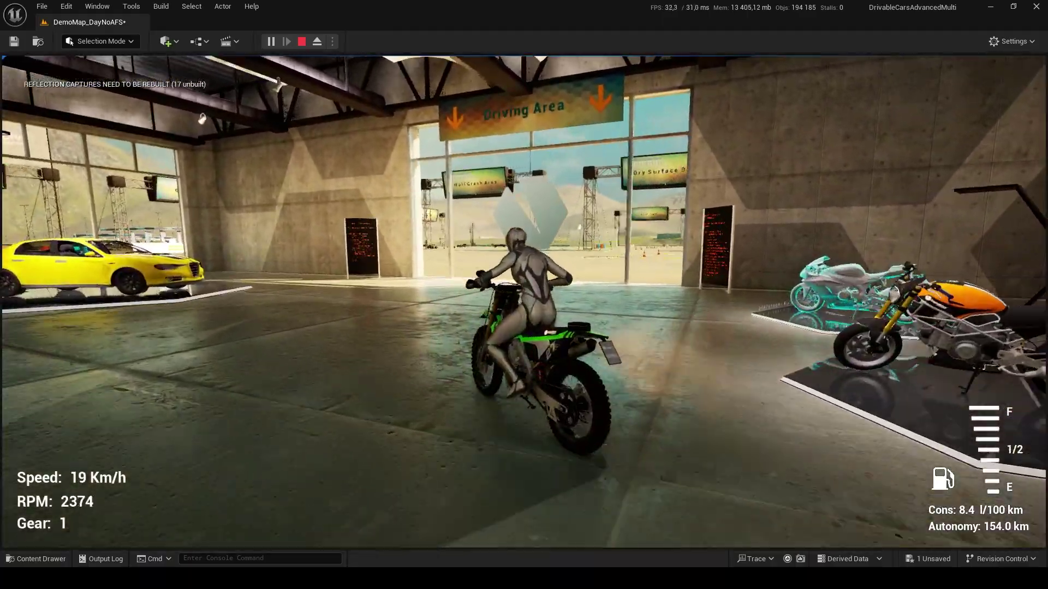
key("d")
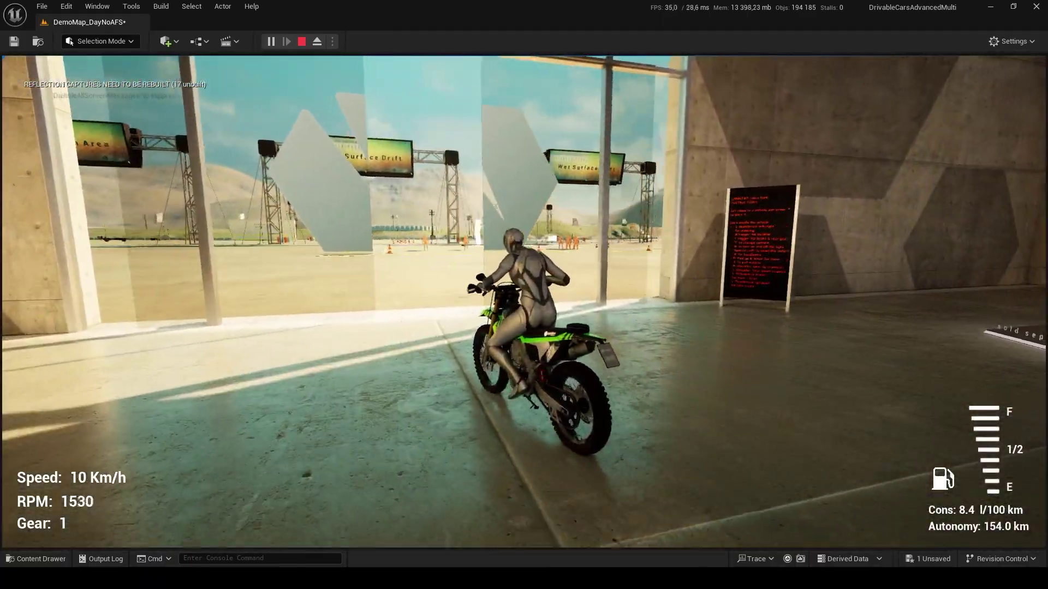